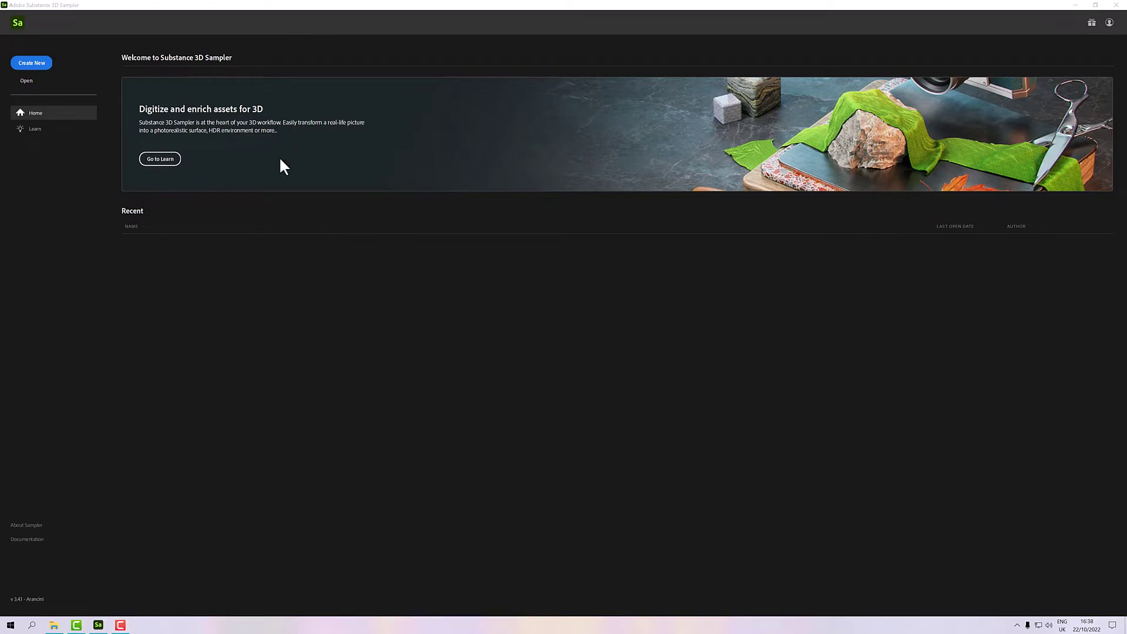
left_click(41, 65)
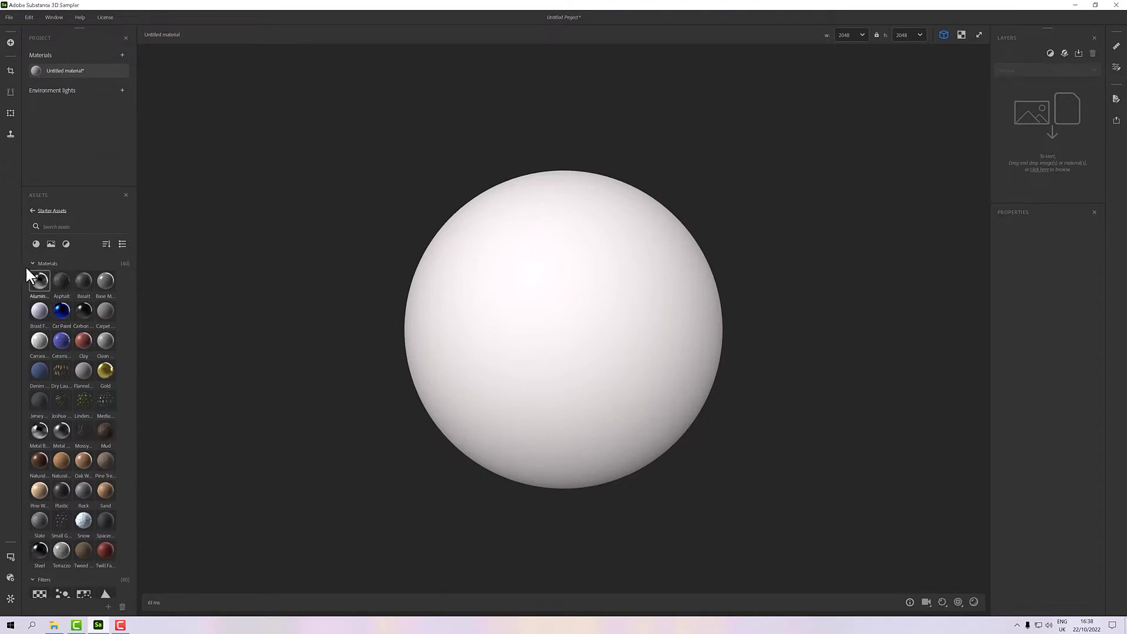
left_click(51, 244)
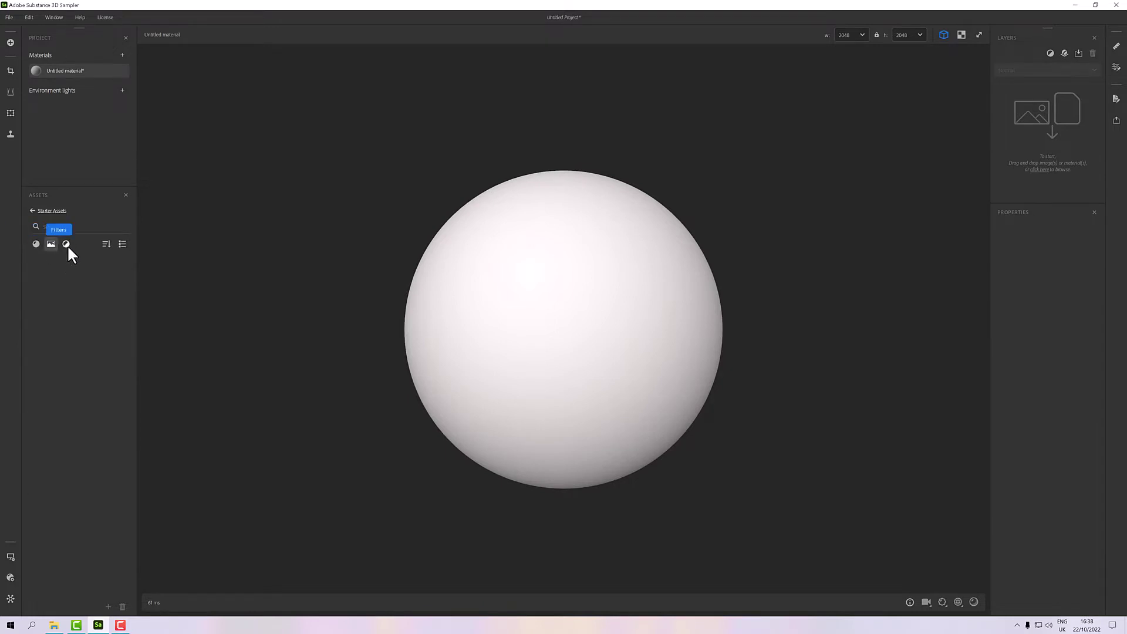
left_click(66, 245)
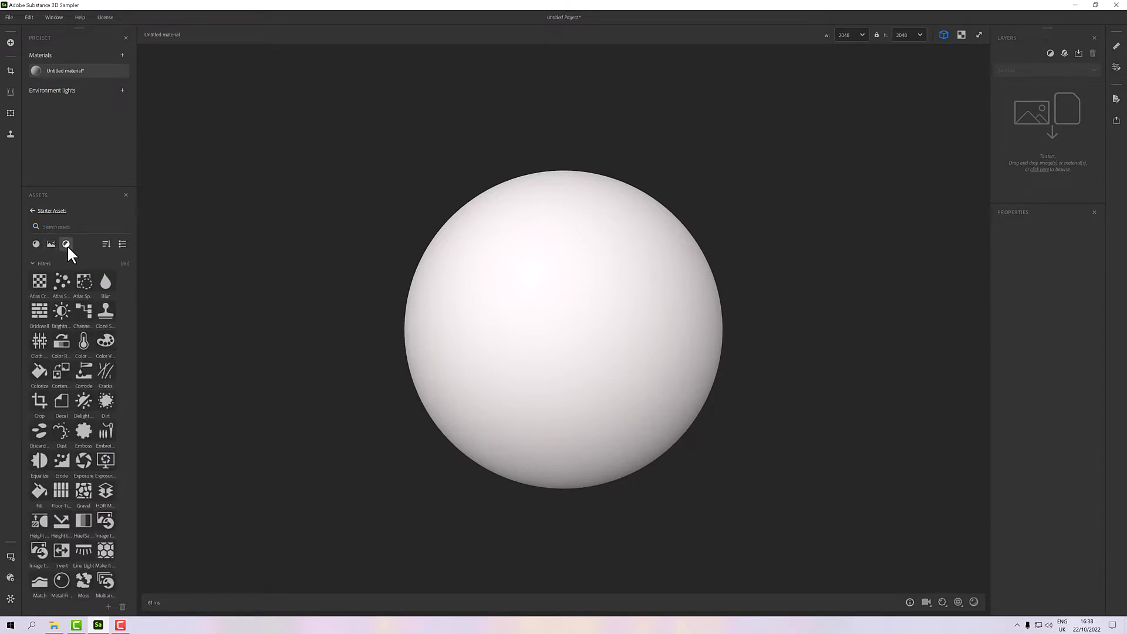
mouse_move(73, 386)
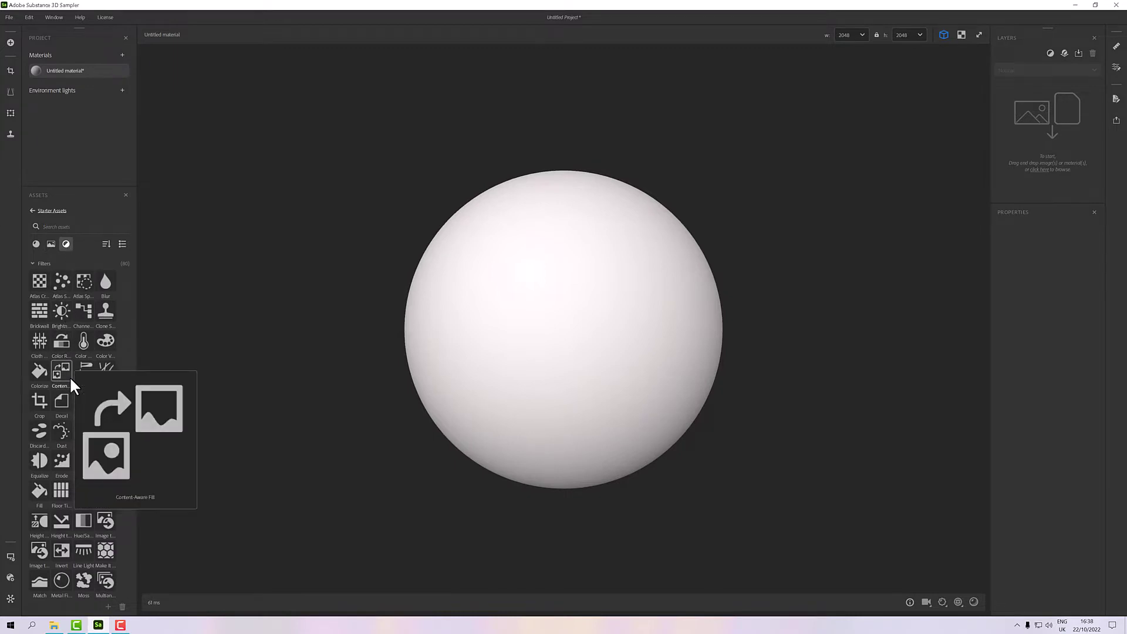
left_click(37, 246)
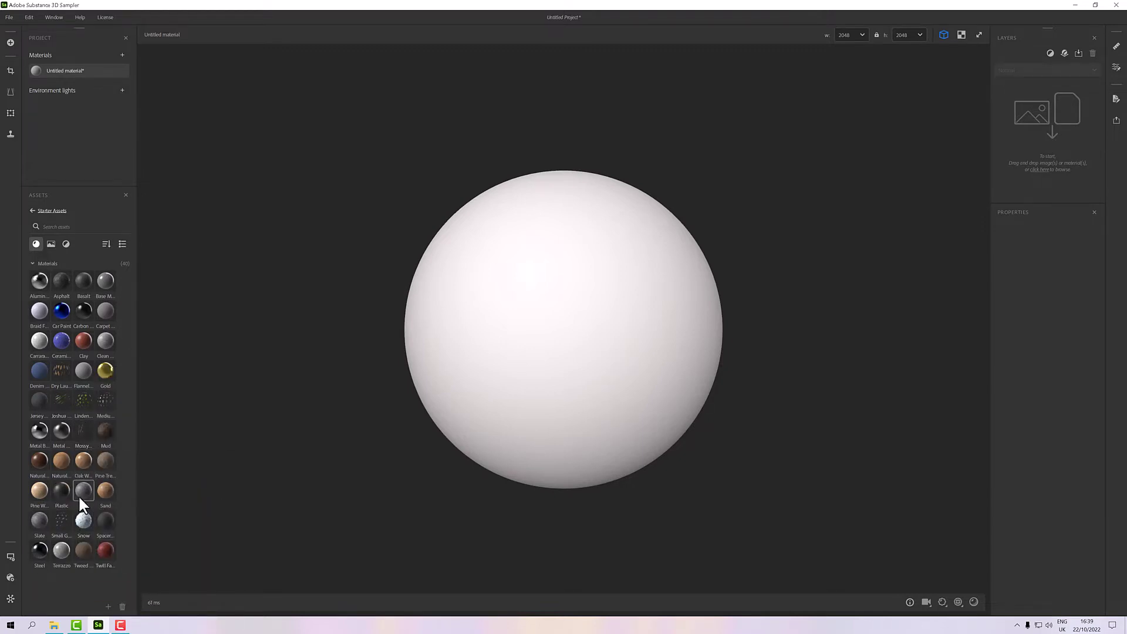
mouse_move(86, 496)
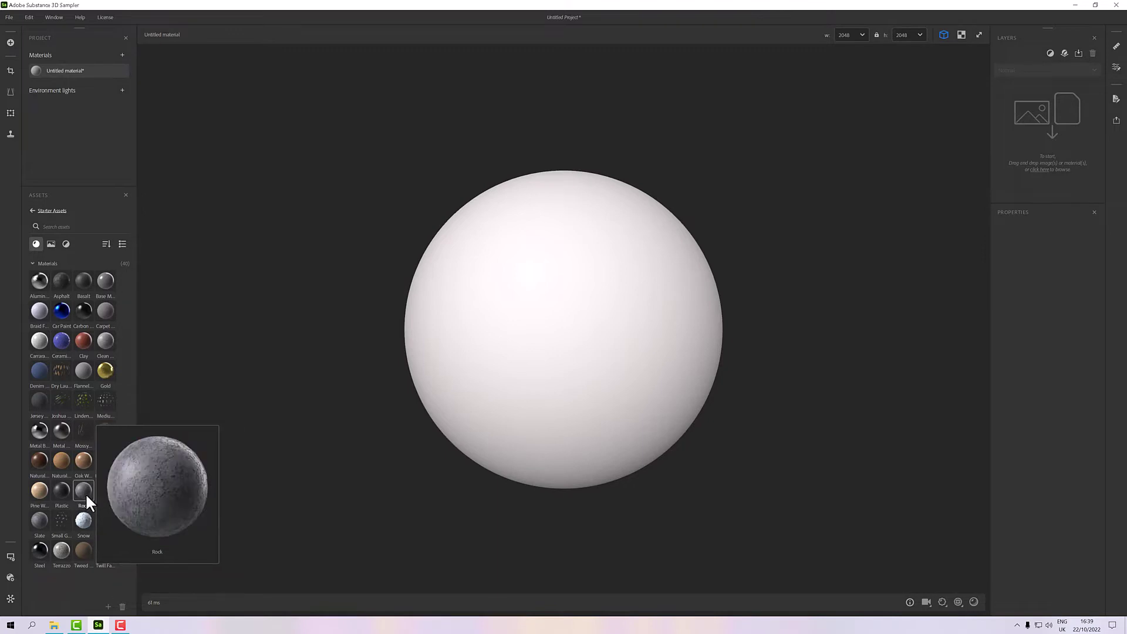
- Add the Rock material as a layer so its Slate pattern covers the sphere
left_click_drag(86, 490, 1048, 129)
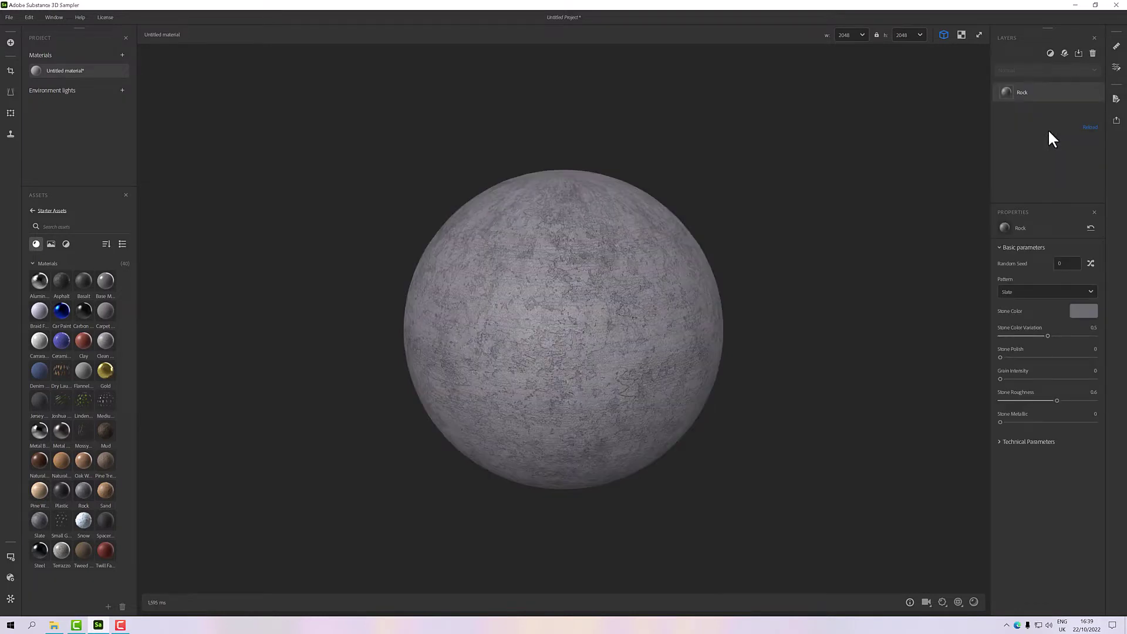
scroll(574, 338, "up", 2)
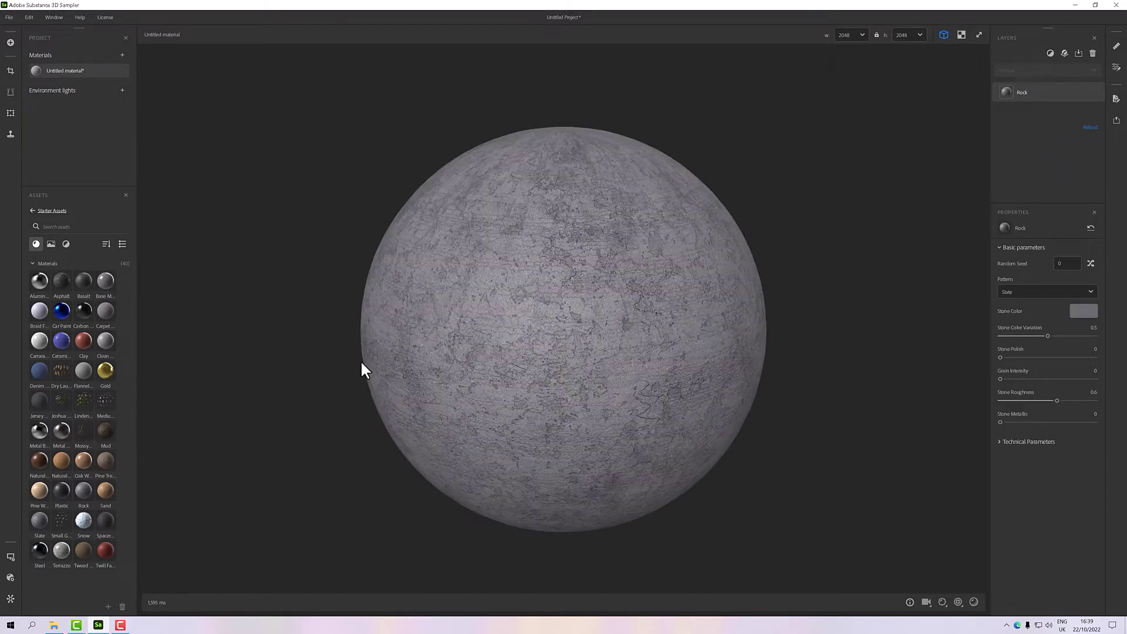
mouse_move(520, 428)
left_mouse_down()
mouse_move(616, 370)
mouse_move(593, 375)
left_mouse_up()
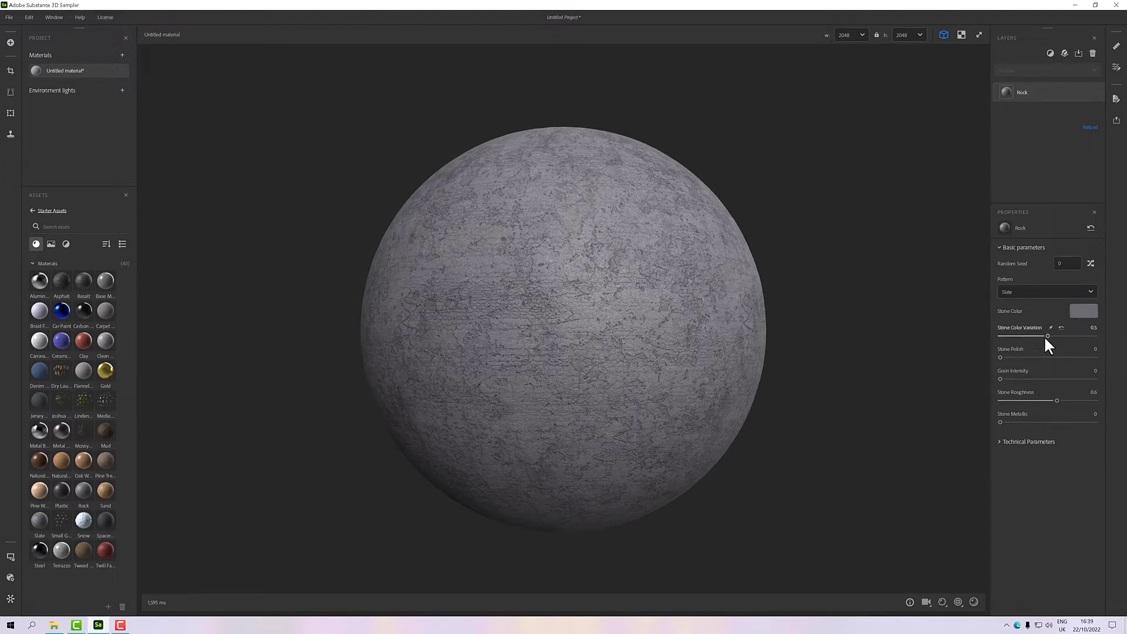
- Raise the Rock layer's Stone Color Variation and Grain Intensity sliders
mouse_move(1045, 336)
left_mouse_down()
mouse_move(1072, 336)
mouse_move(1055, 341)
left_mouse_up()
mouse_move(999, 380)
left_mouse_down()
mouse_move(1031, 382)
mouse_move(1016, 381)
left_mouse_up()
scroll(633, 404, "up", 3)
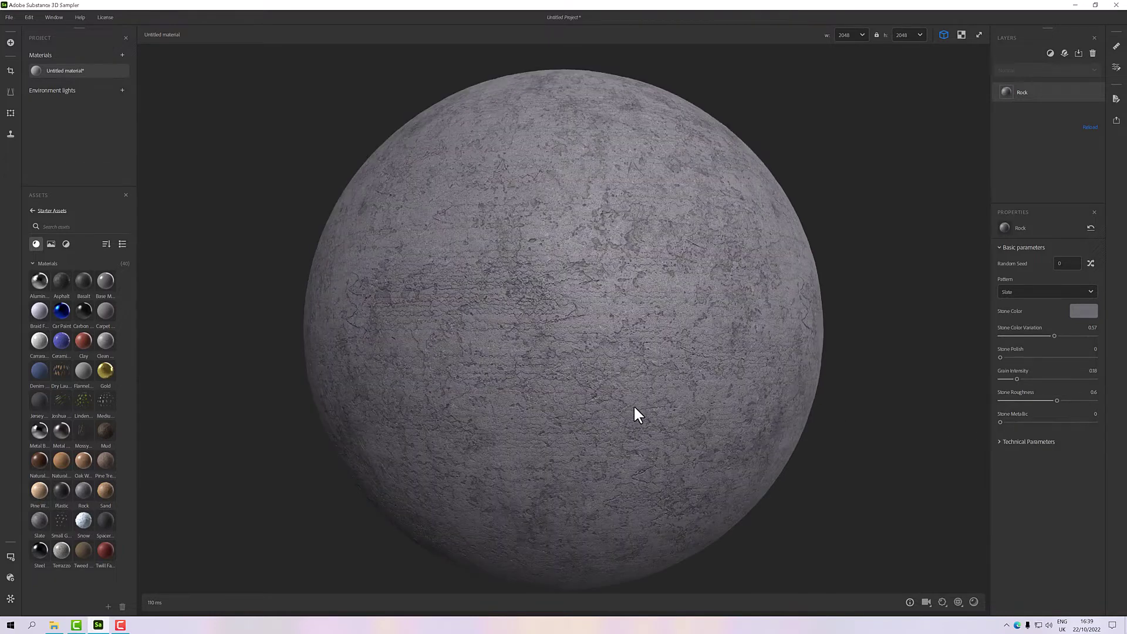
scroll(633, 407, "down", 2)
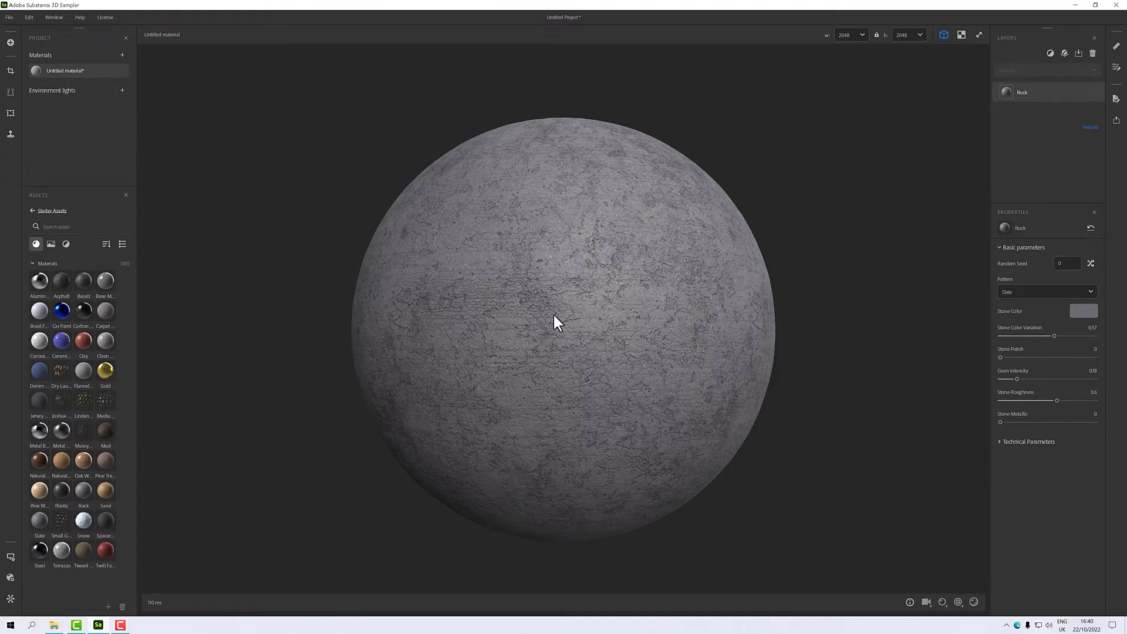
- Drag the Stonewall filter from Filters onto the layer stack above Rock
left_click(66, 244)
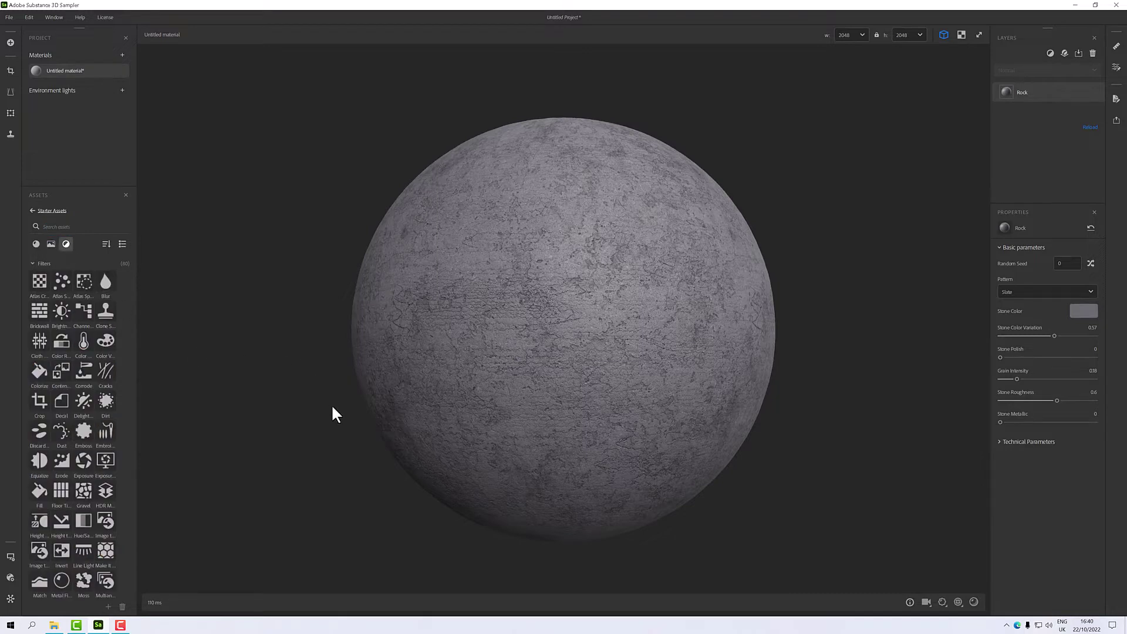
mouse_move(70, 531)
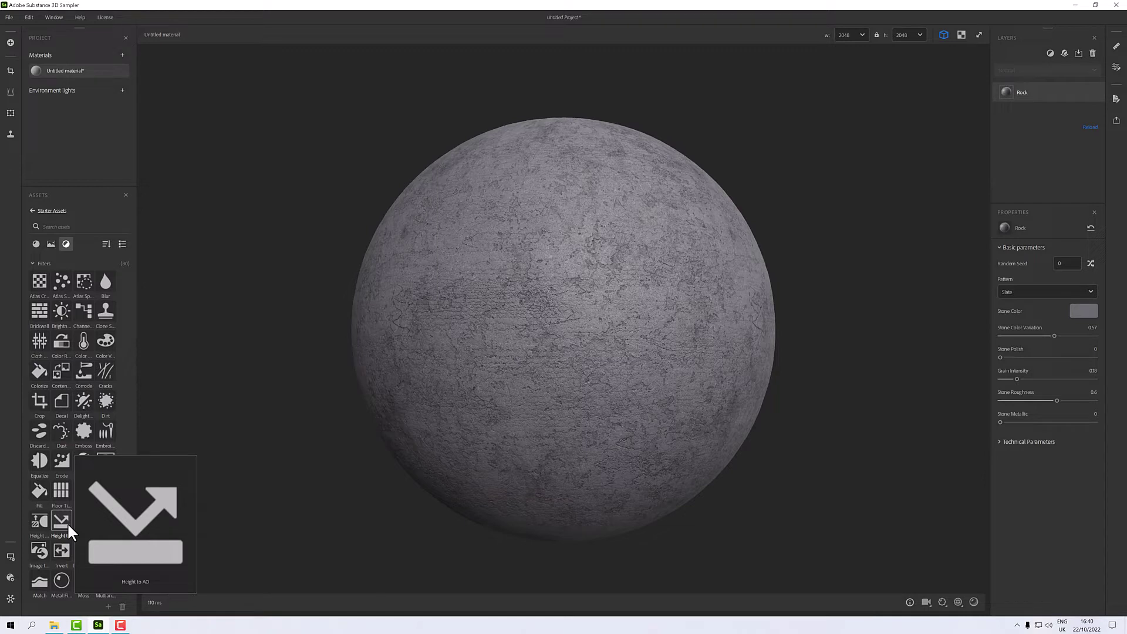
mouse_move(87, 353)
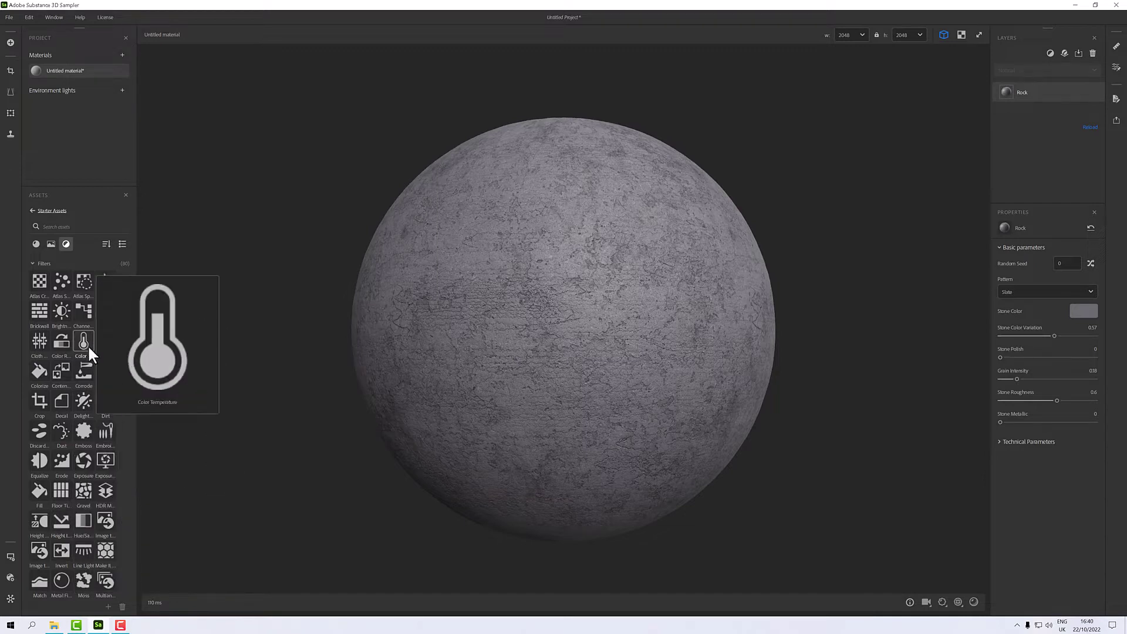
scroll(82, 431, "down", 5)
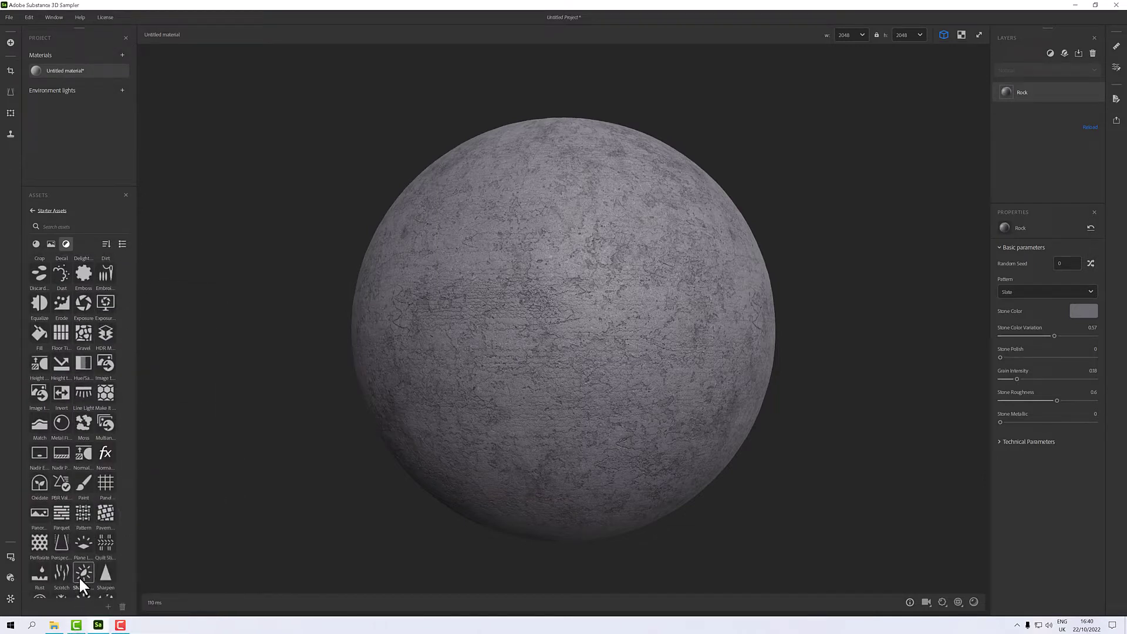
scroll(85, 561, "down", 4)
mouse_move(48, 552)
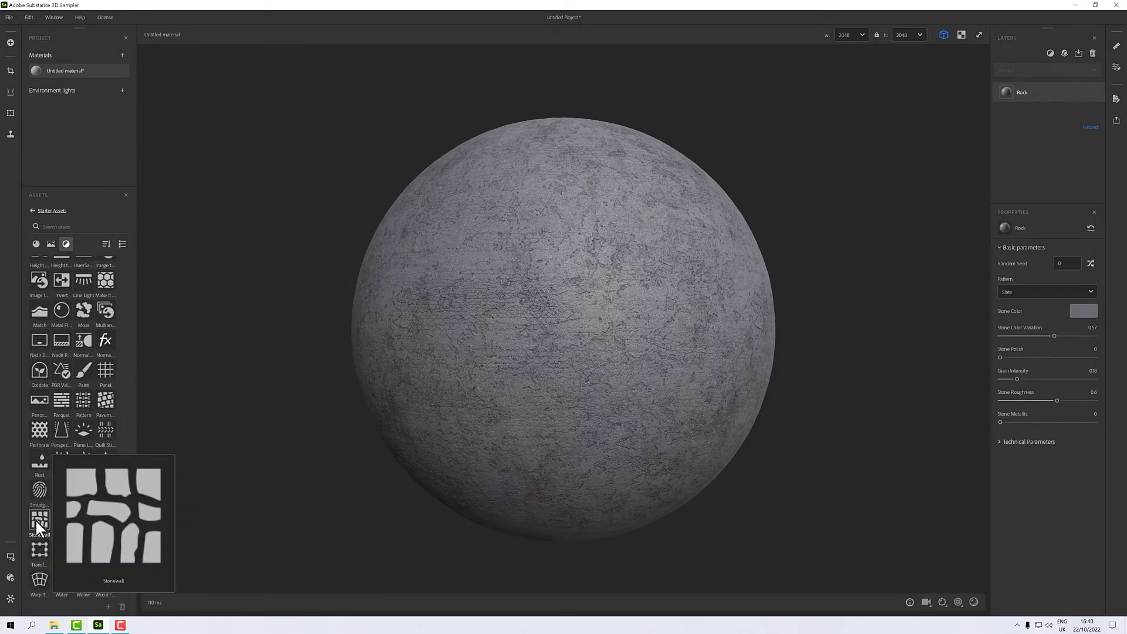
left_click_drag(34, 525, 1037, 85)
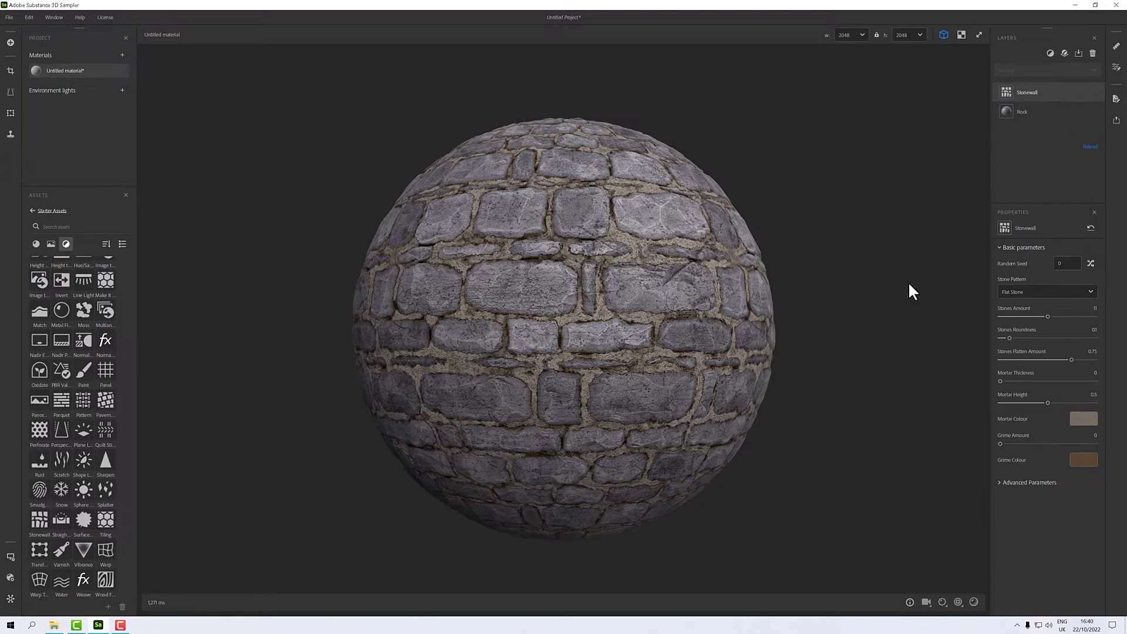
mouse_move(597, 352)
left_mouse_down()
mouse_move(685, 361)
mouse_move(356, 363)
mouse_move(360, 378)
mouse_move(660, 391)
mouse_move(733, 382)
mouse_move(708, 364)
mouse_move(590, 365)
mouse_move(739, 355)
left_mouse_up()
scroll(653, 364, "up", 3)
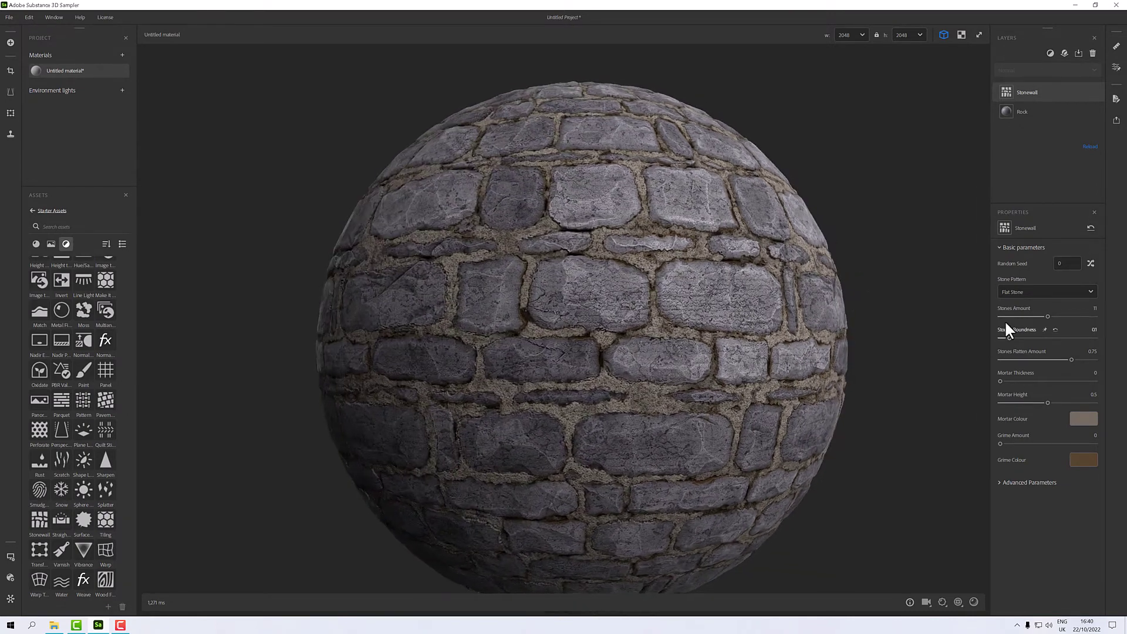
- Try Rubble and Irregular Rubble stone patterns, then settle on Flat Stone
left_click(1011, 291)
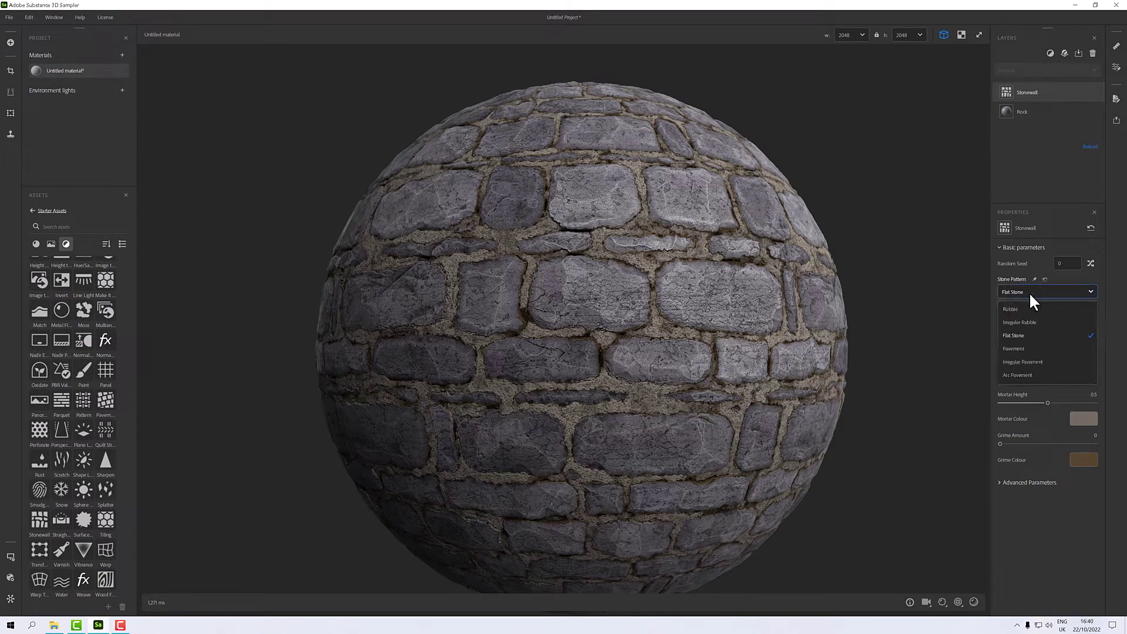
left_click(1023, 305)
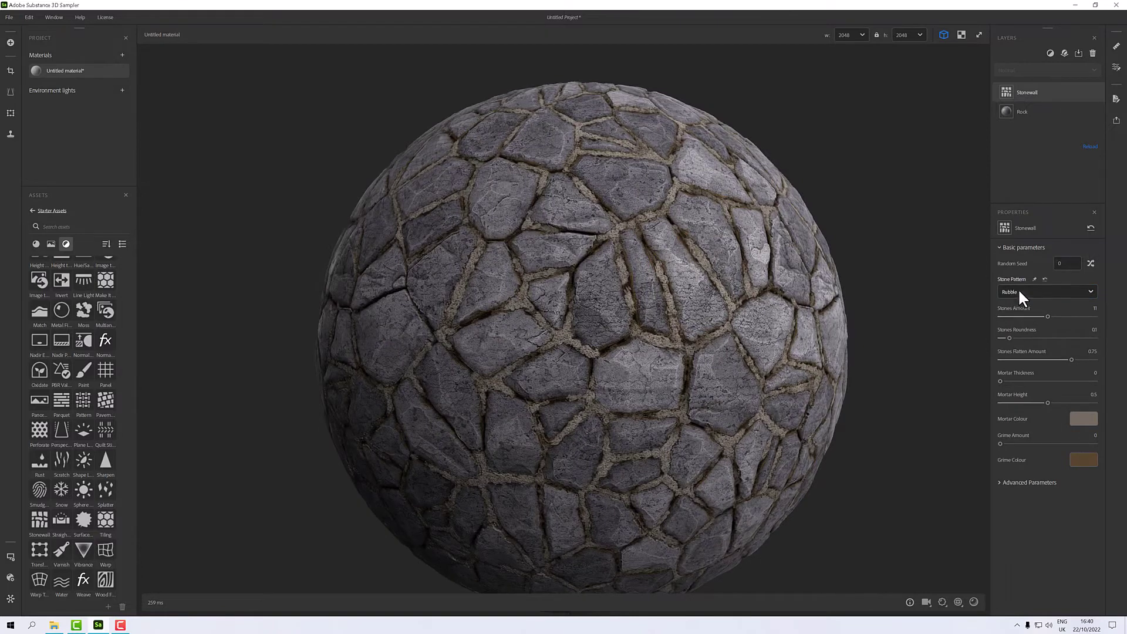
left_click(1019, 290)
left_click(1019, 323)
left_click(1019, 291)
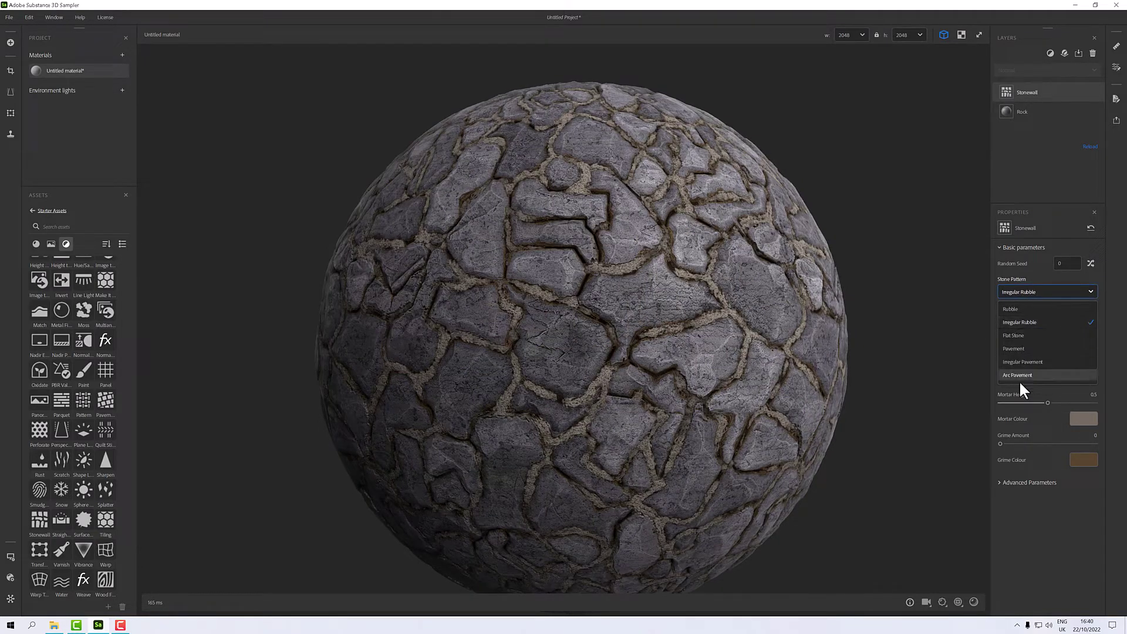
left_click(1012, 336)
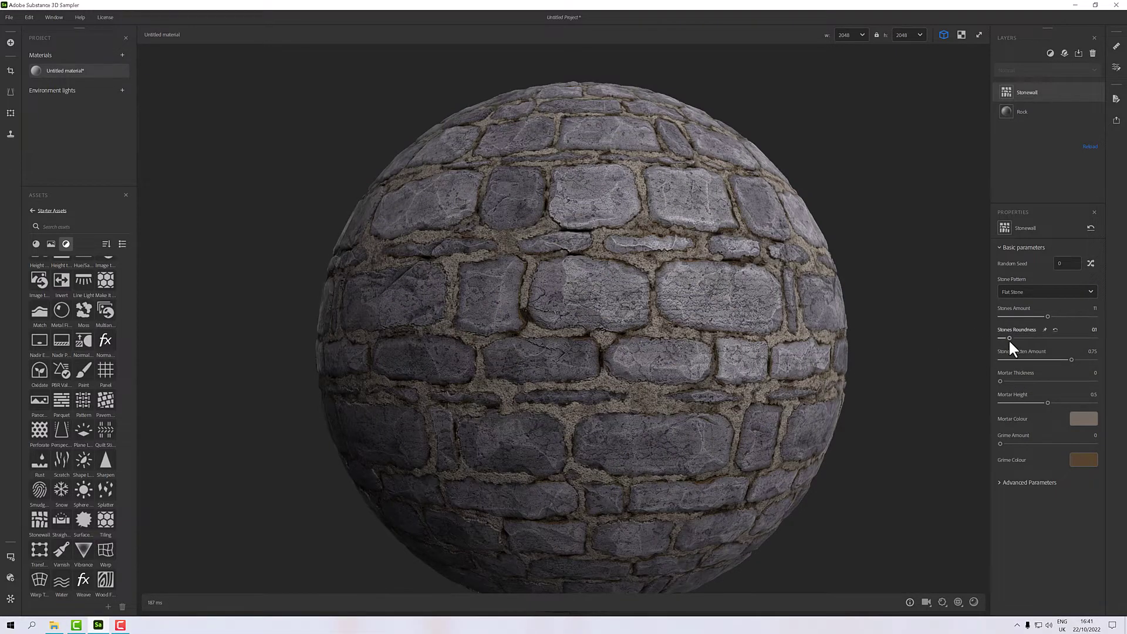
- Adjust stone roundness and thicken the Stonewall mortar to 0.07
left_click_drag(1009, 339, 1031, 338)
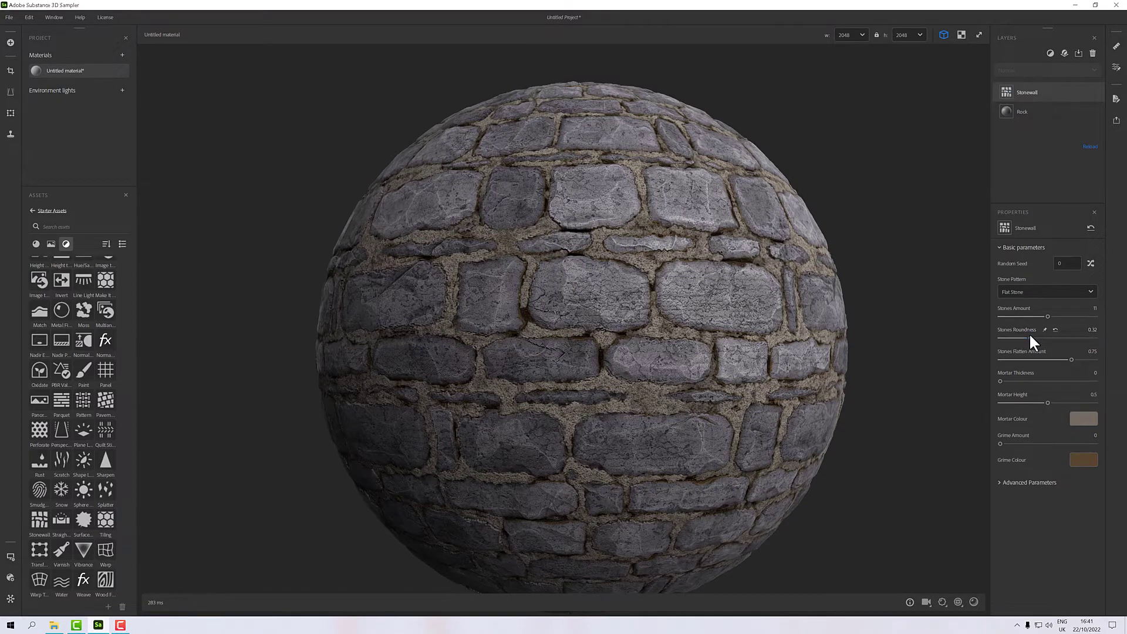
scroll(708, 341, "up", 3)
scroll(708, 341, "down", 2)
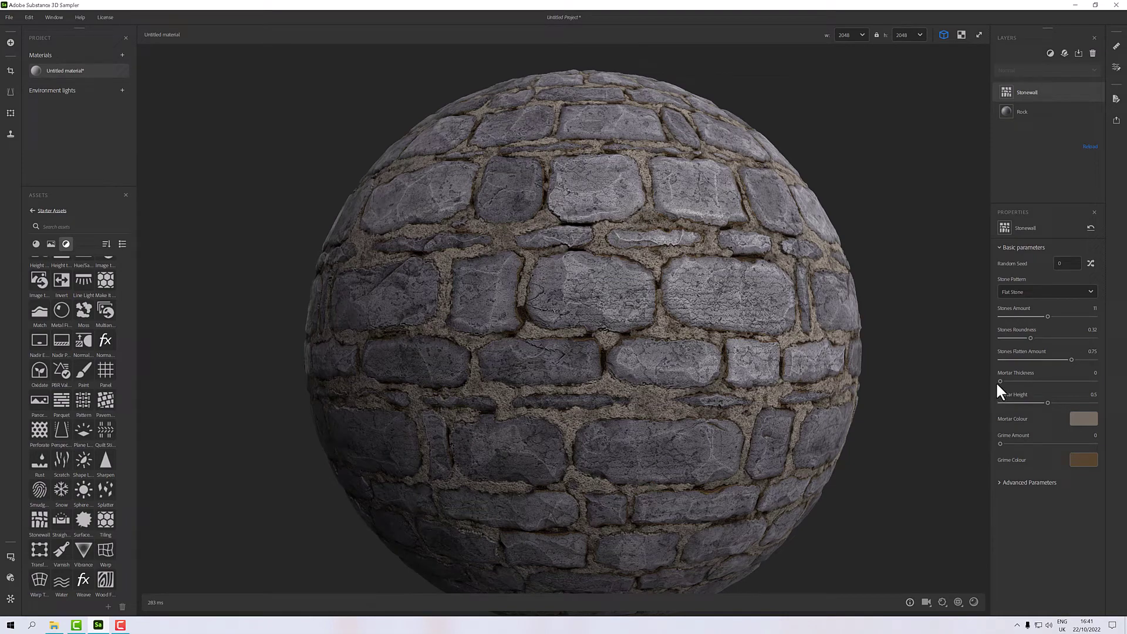
mouse_move(1001, 381)
left_mouse_down()
mouse_move(1024, 381)
mouse_move(1006, 382)
left_mouse_up()
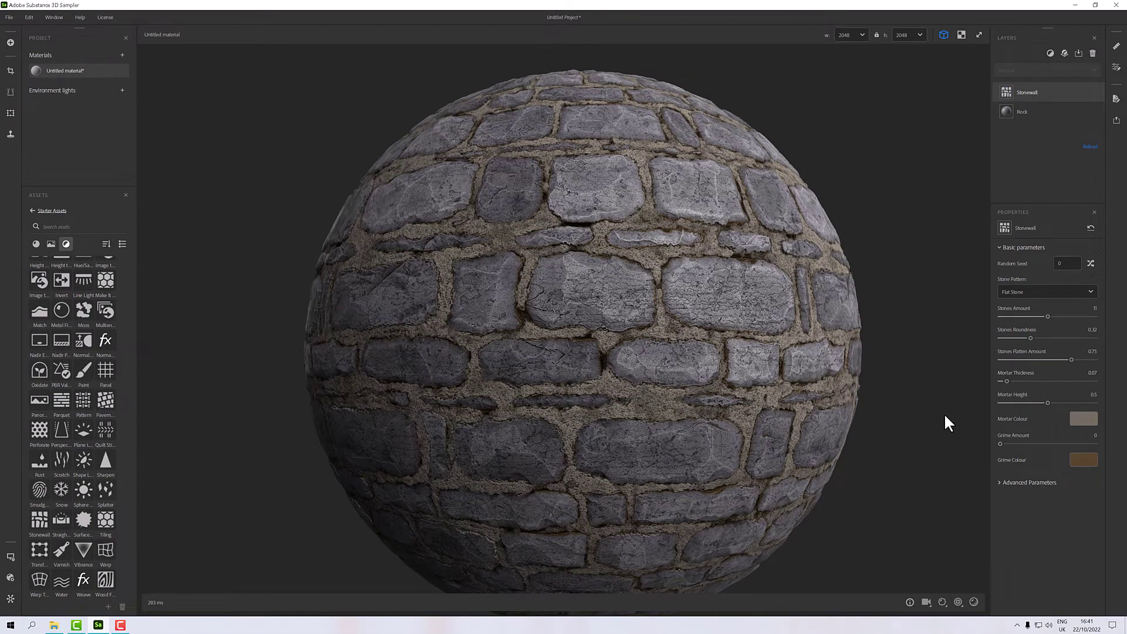
mouse_move(946, 414)
left_mouse_down("shift")
mouse_move(740, 347)
mouse_move(791, 347)
mouse_move(729, 356)
mouse_move(762, 357)
left_mouse_up("shift")
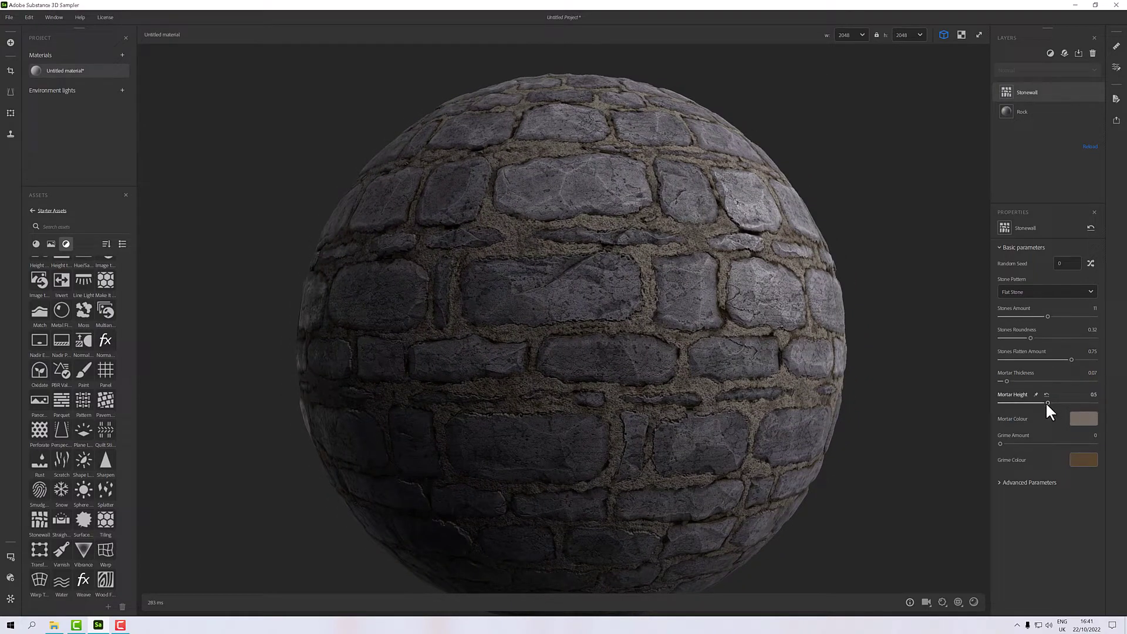
- Make the mortar shallower and set Grime Amount to 0.18
left_click_drag(1047, 403, 1002, 403)
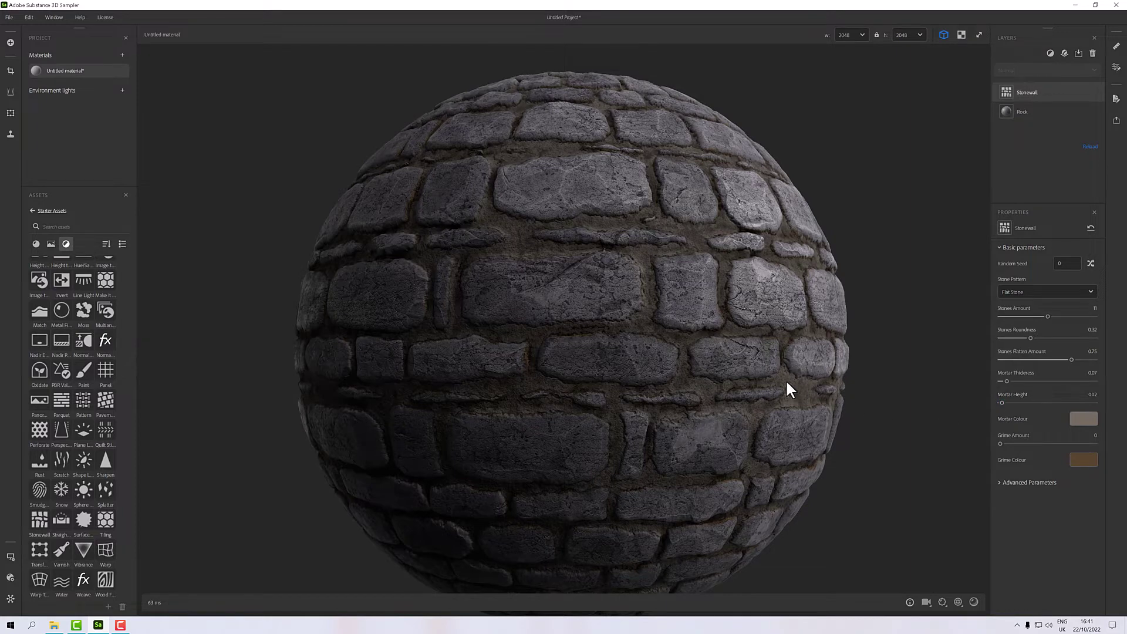
left_click_drag(787, 382, 861, 386)
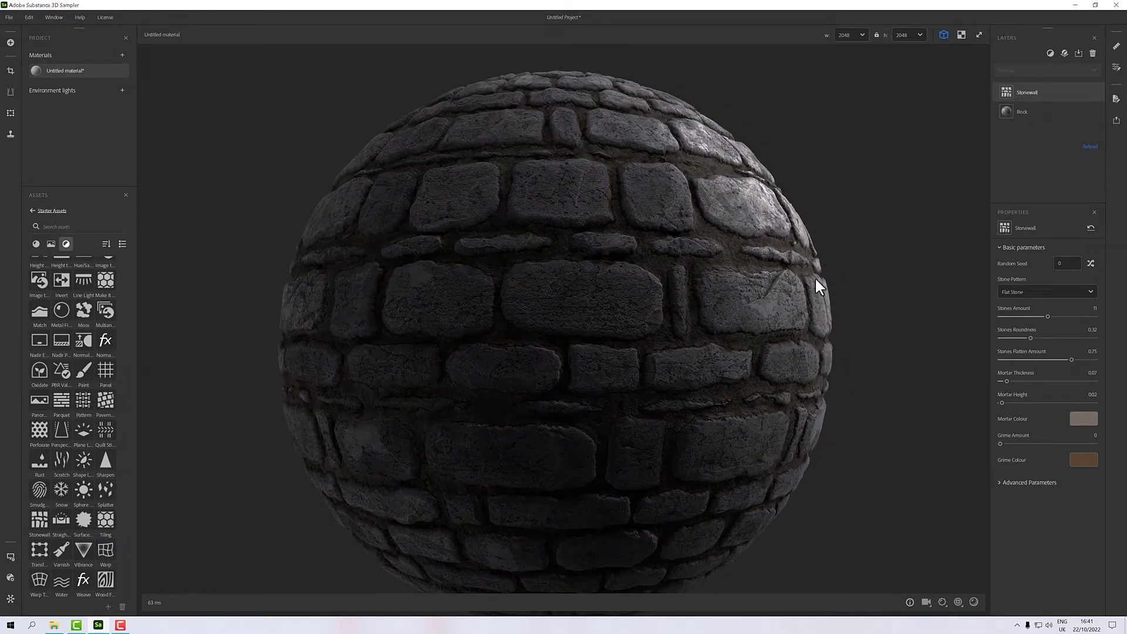
left_click_drag(825, 350, 693, 417)
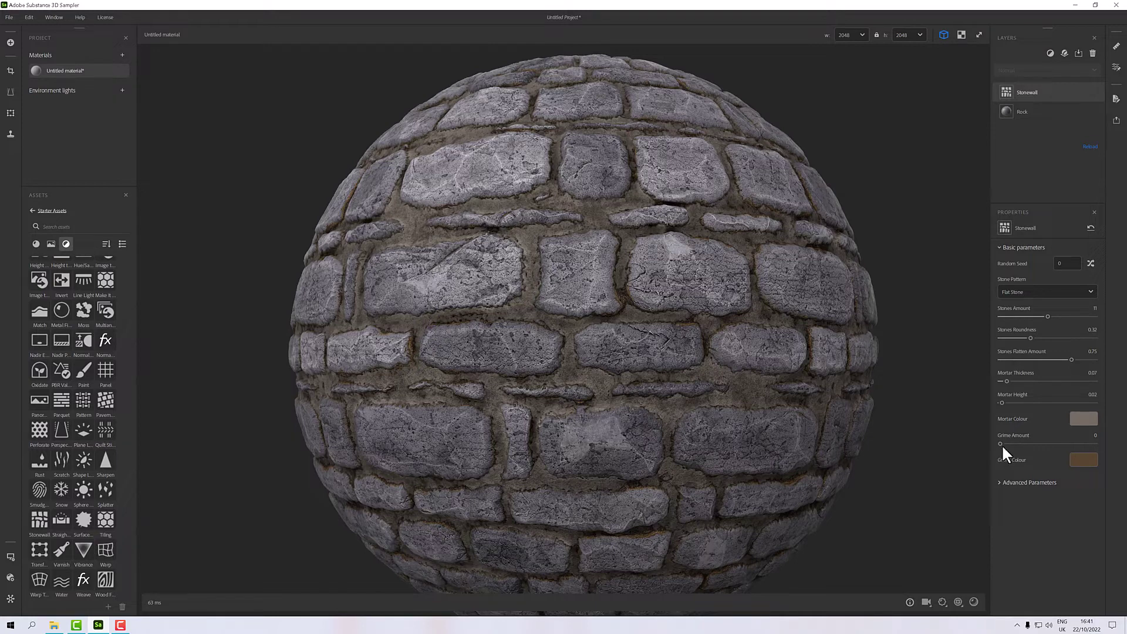
left_click_drag(1000, 444, 1017, 445)
left_click_drag(620, 357, 655, 357)
scroll(654, 354, "down", 5)
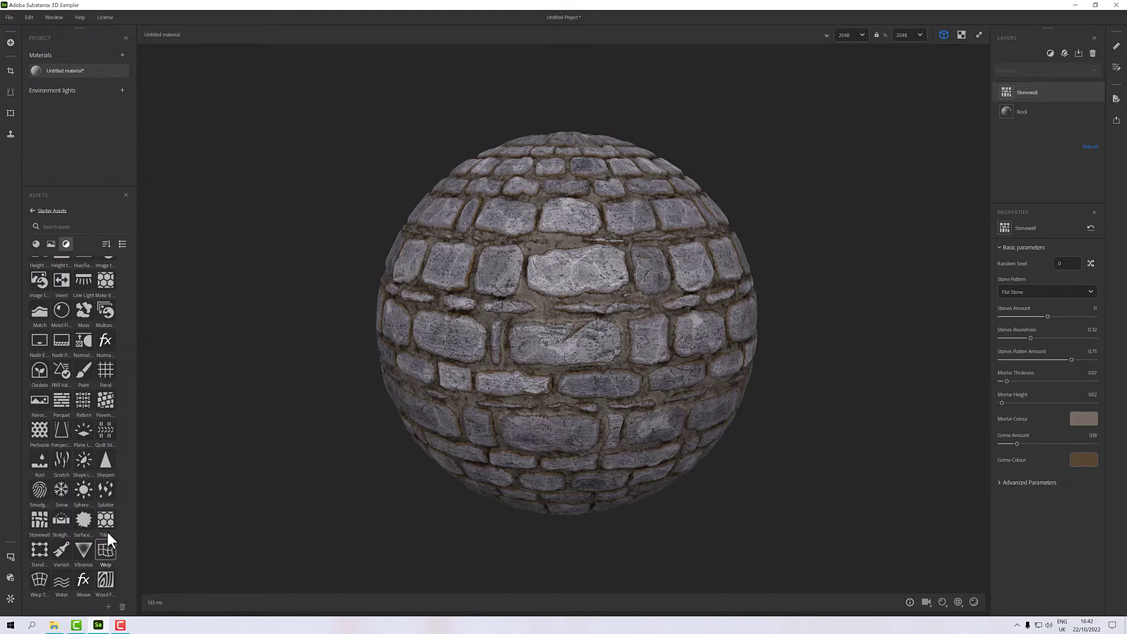
- Select Rock and add the Cracks filter directly above it
left_click(1045, 110)
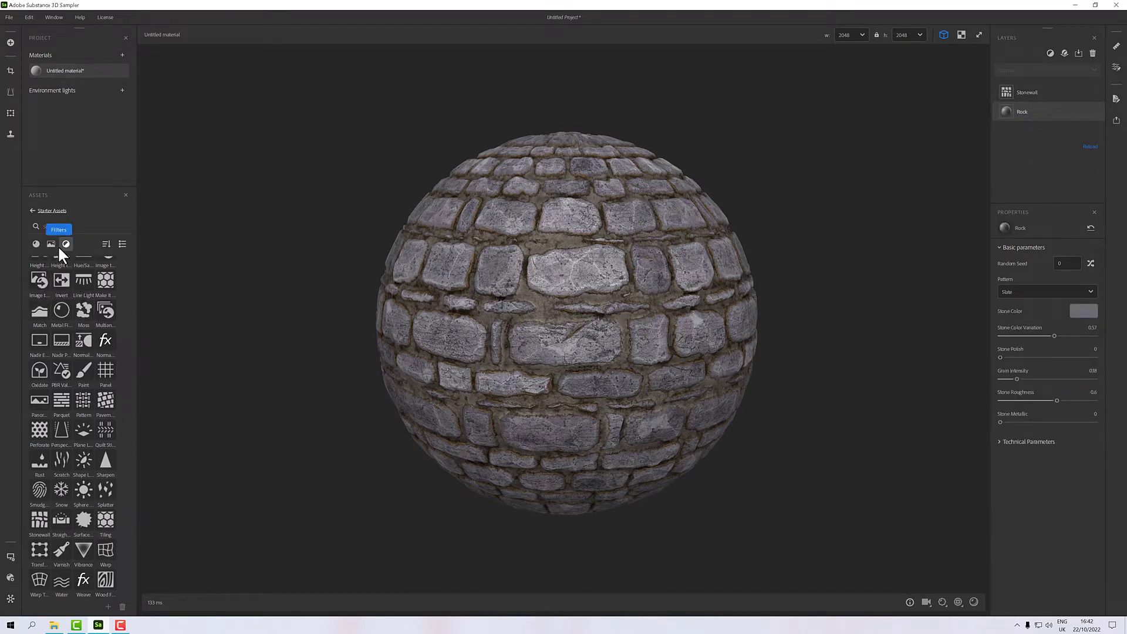
scroll(64, 315, "up", 5)
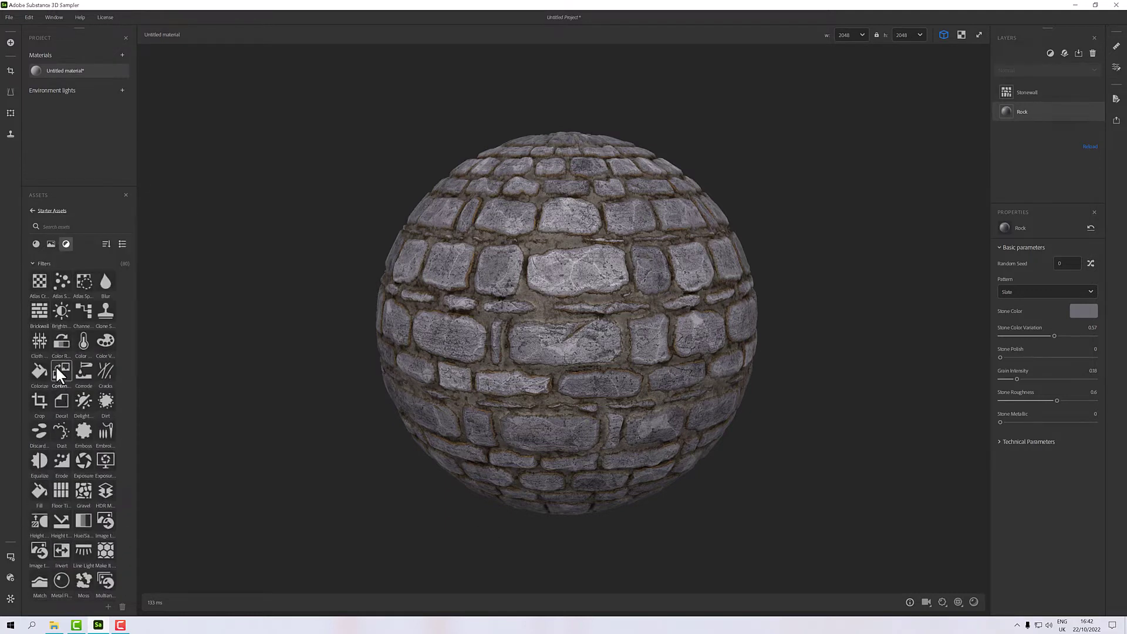
mouse_move(105, 375)
left_click_drag(106, 376, 1041, 106)
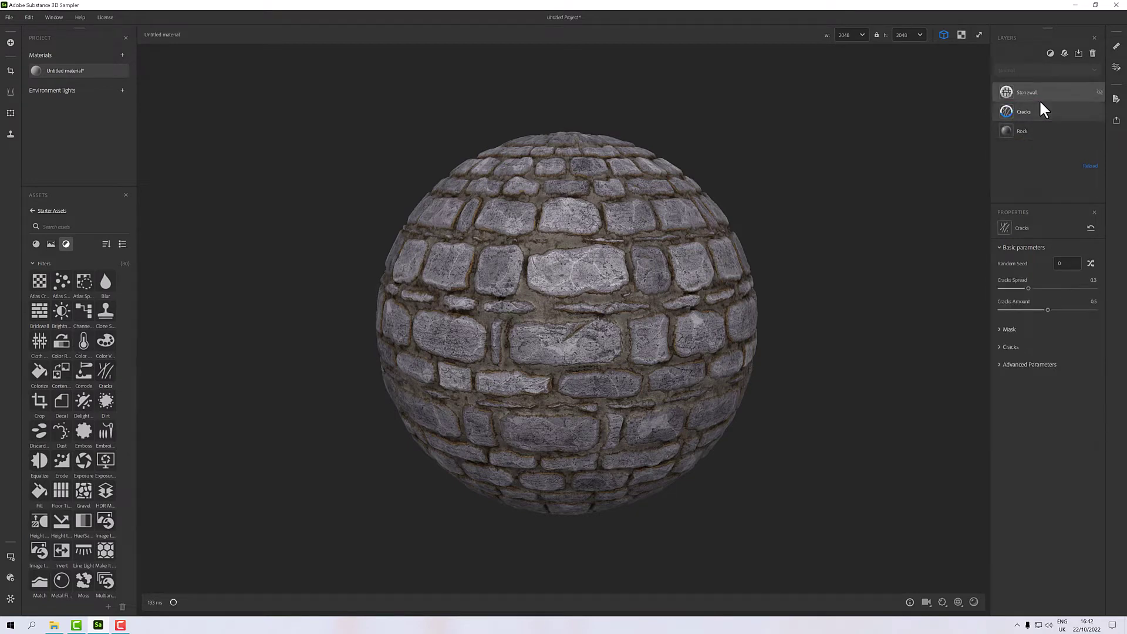
scroll(573, 301, "up", 10)
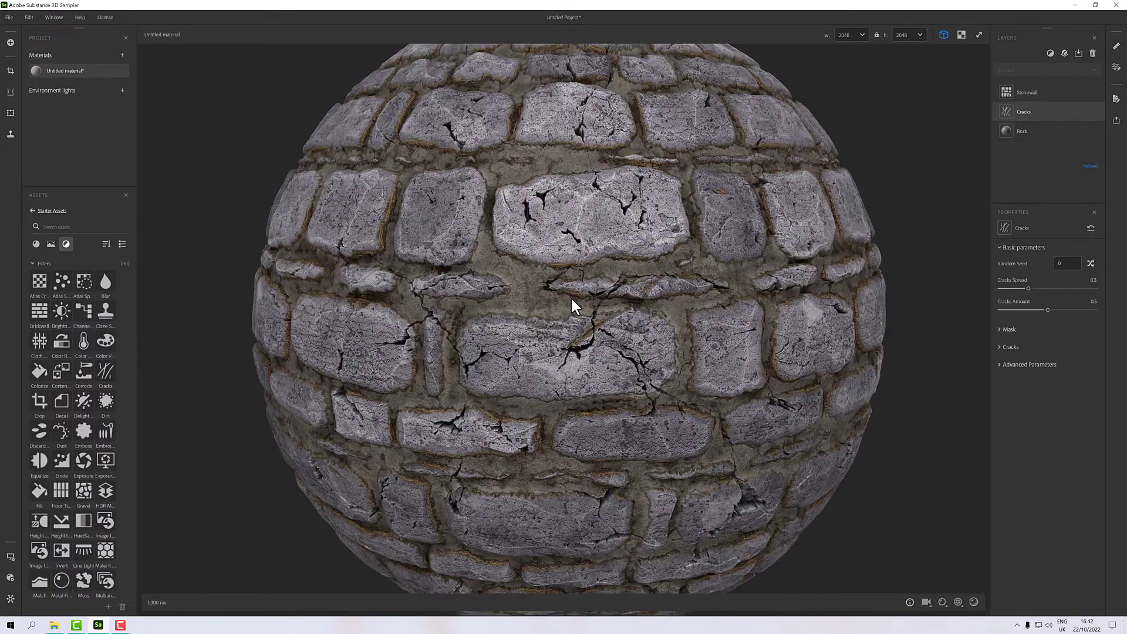
scroll(659, 265, "down", 10)
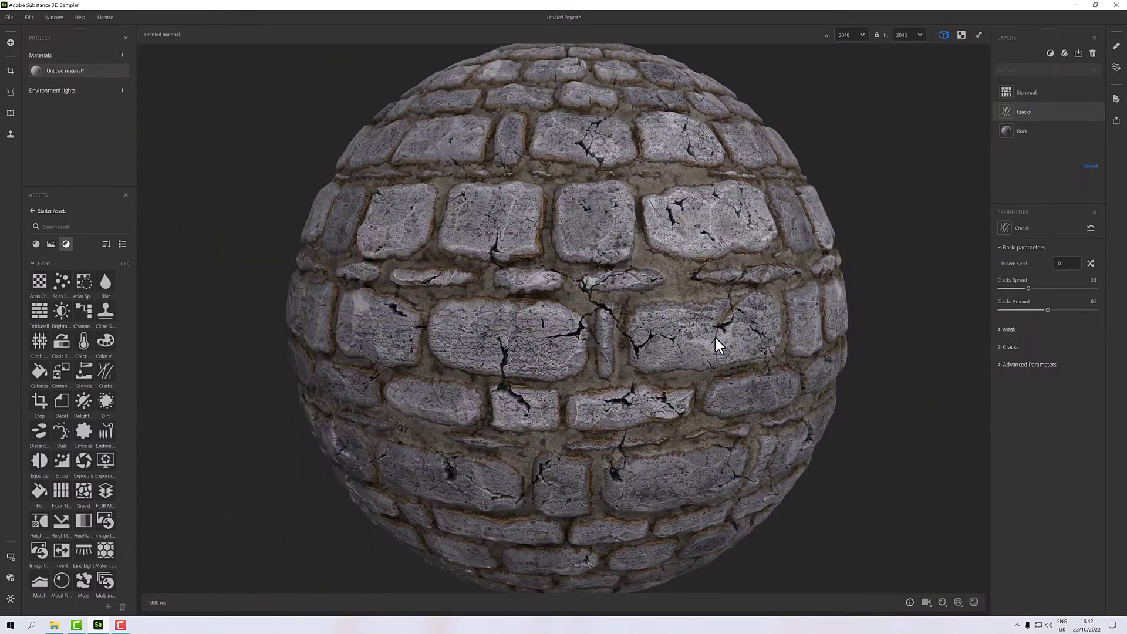
scroll(561, 350, "up", 4)
scroll(561, 350, "up", 3)
scroll(604, 405, "up", 3)
left_click_drag(780, 422, 742, 327)
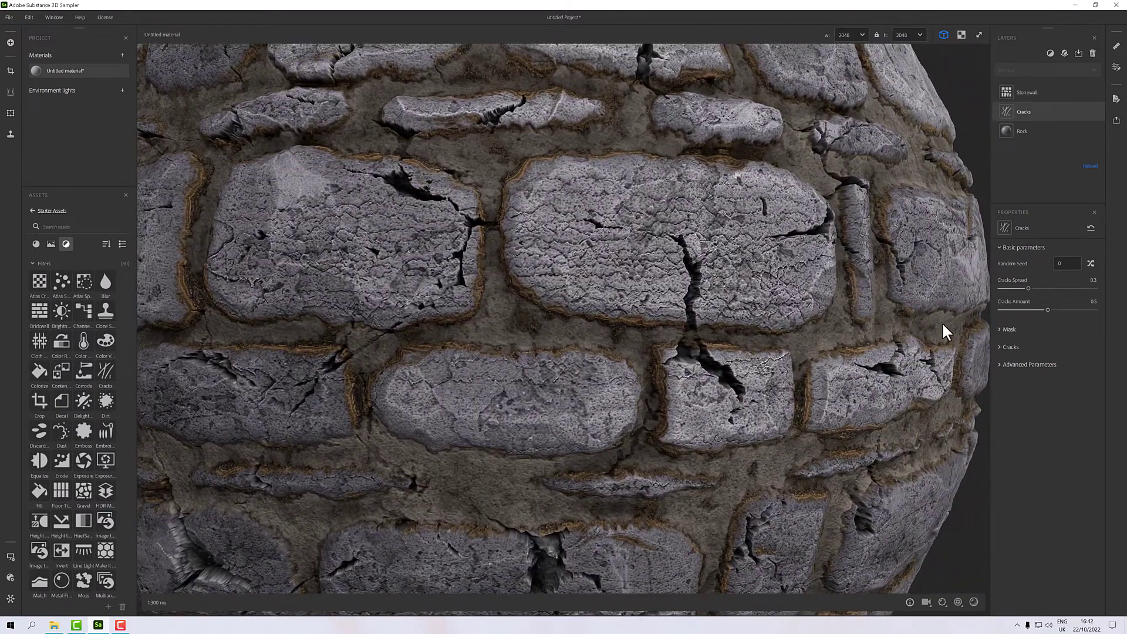
- In Advanced Parameters, lower Height Range to 0.12 and raise Cracks Spread to 0.43
left_click(1003, 367)
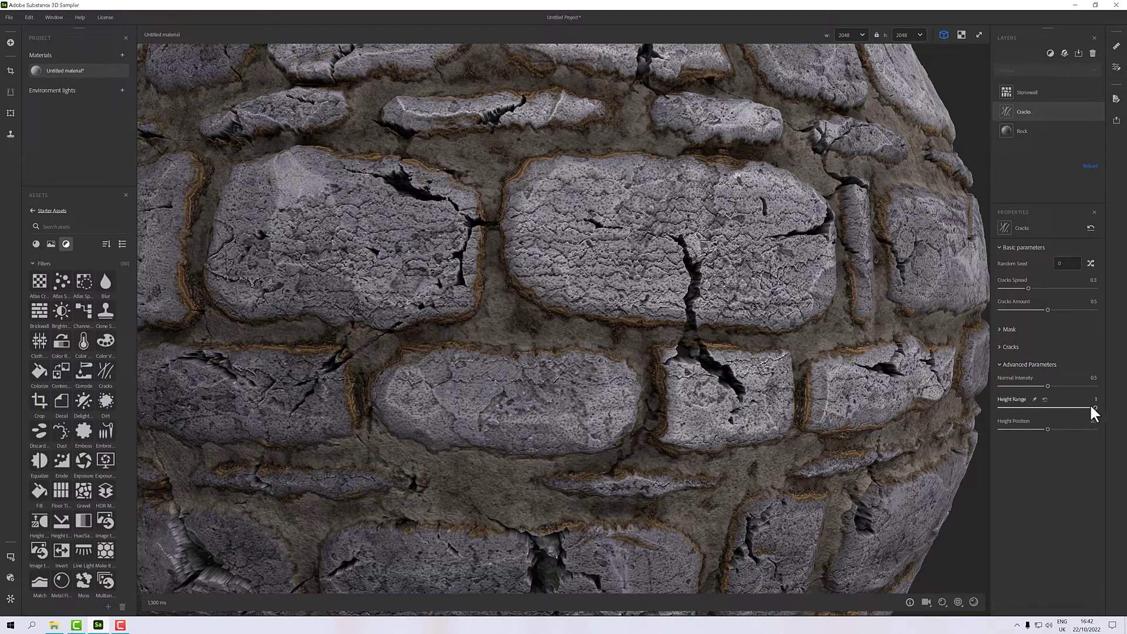
left_click_drag(1095, 408, 1014, 414)
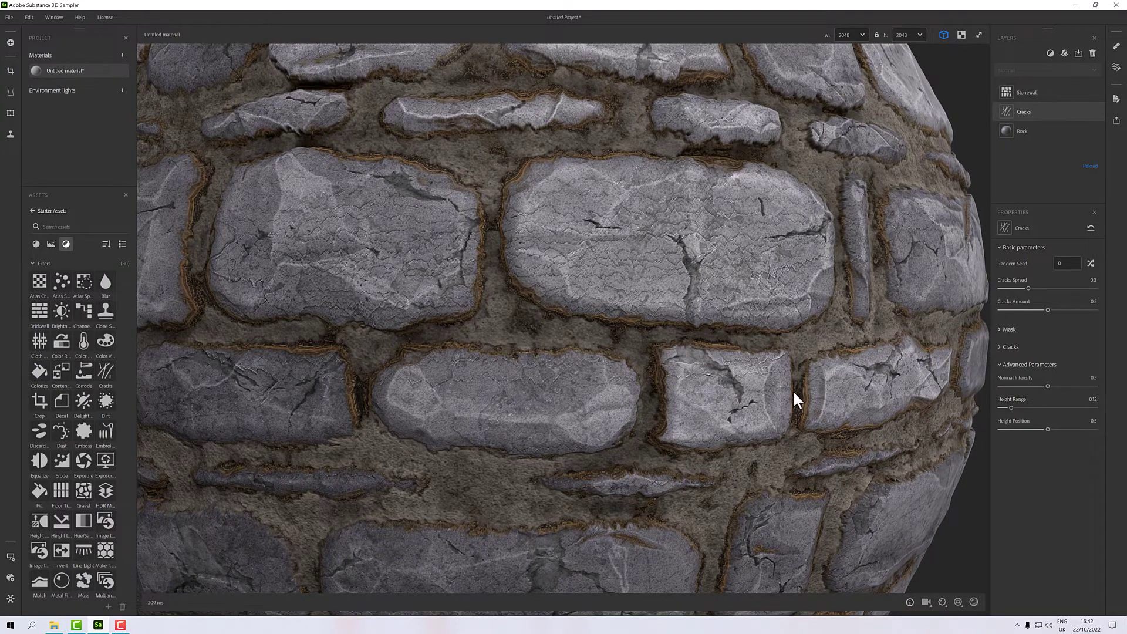
scroll(680, 387, "down", 5)
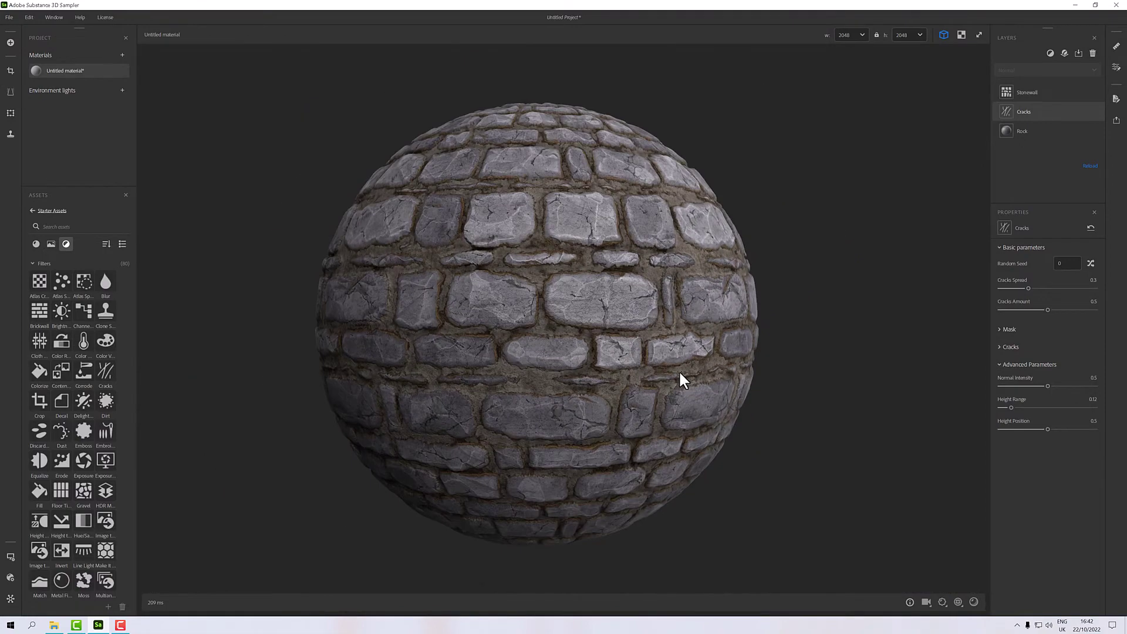
left_click_drag(680, 380, 632, 369)
scroll(629, 369, "up", 3)
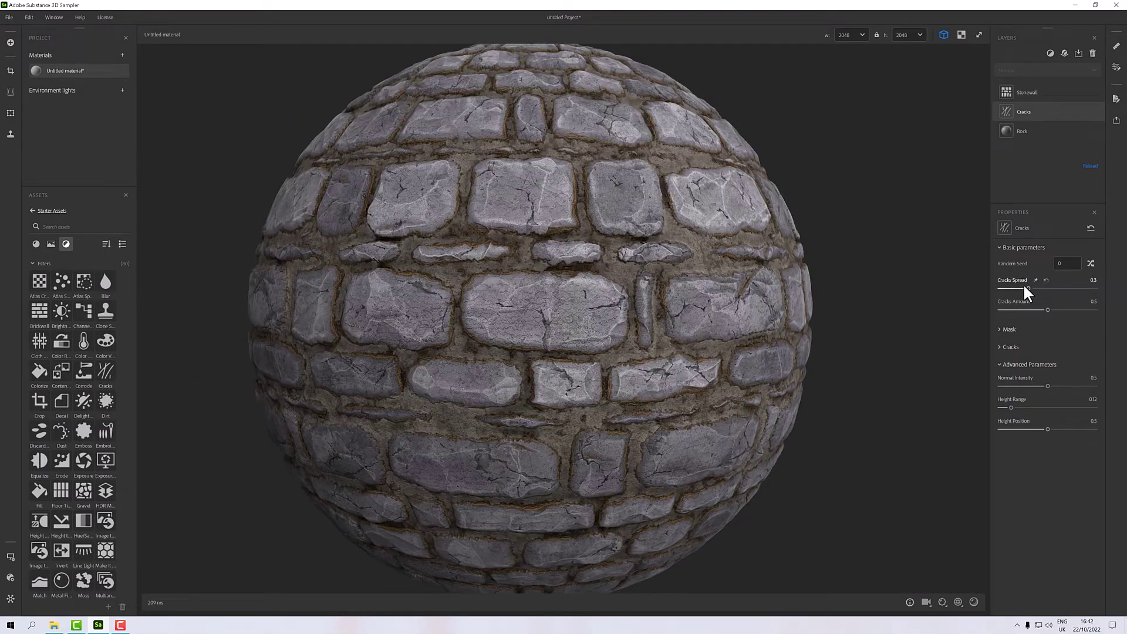
left_click_drag(1028, 289, 1047, 322)
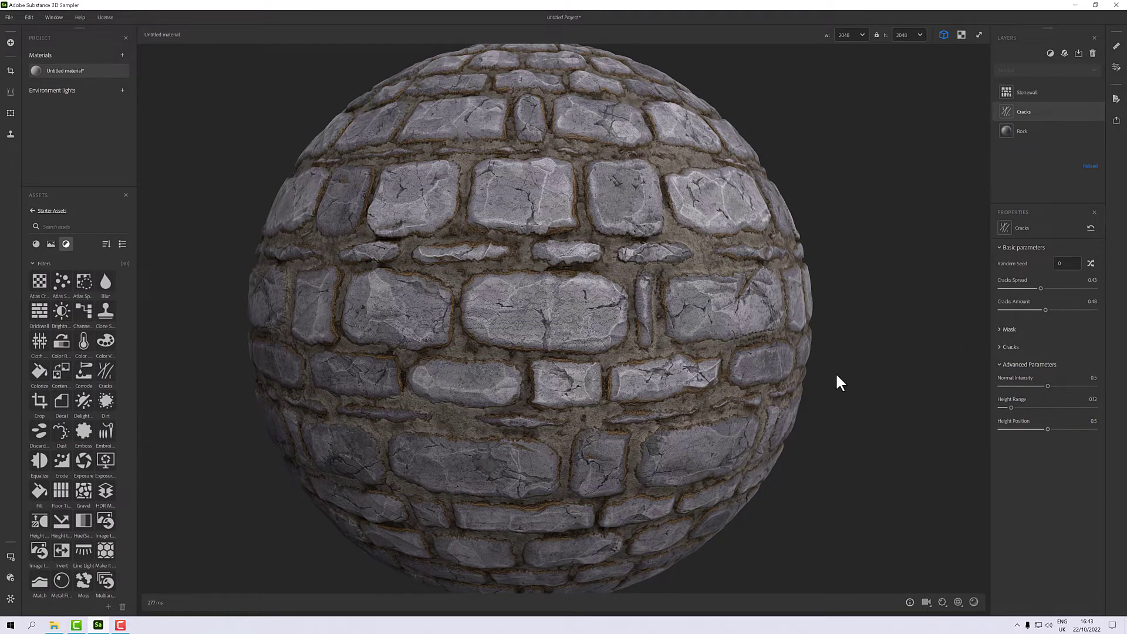
left_click_drag(838, 382, 844, 382)
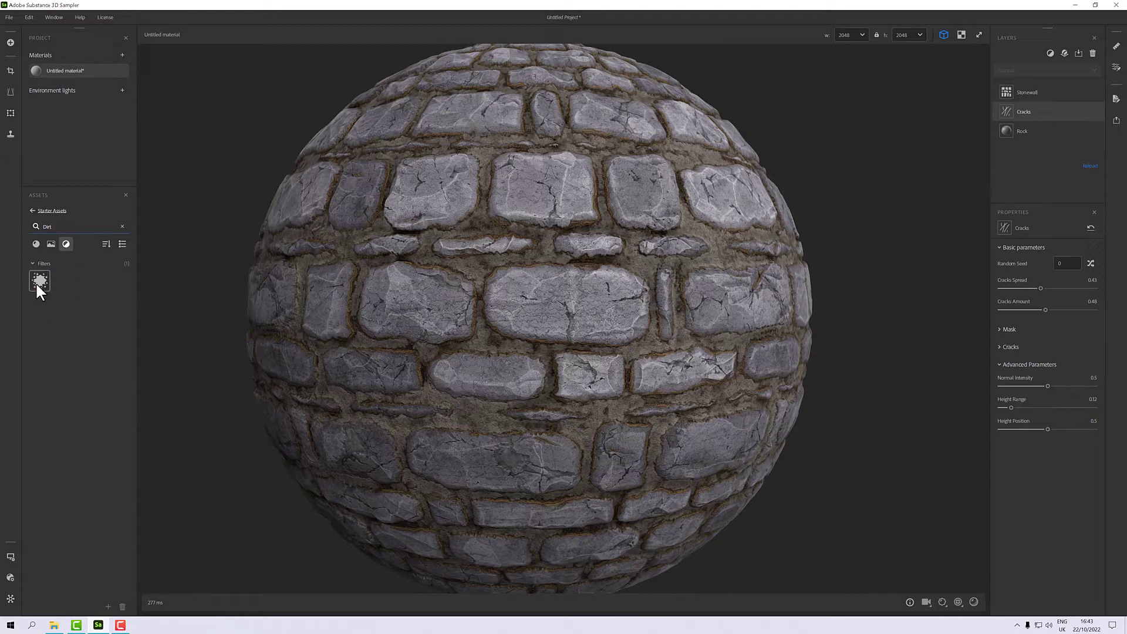
- Add Dirt as the top layer, compare Heavy, Light and Soft presets, keep basic Dirt
mouse_move(37, 285)
left_click_drag(36, 280, 1055, 88)
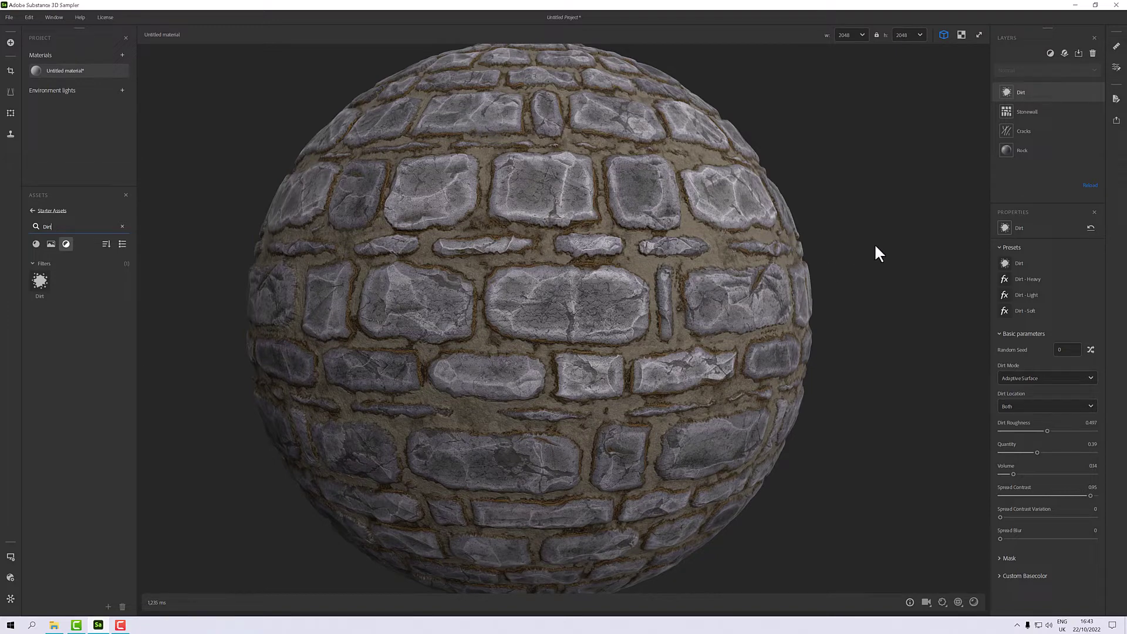
left_click(1055, 263)
left_click(1031, 277)
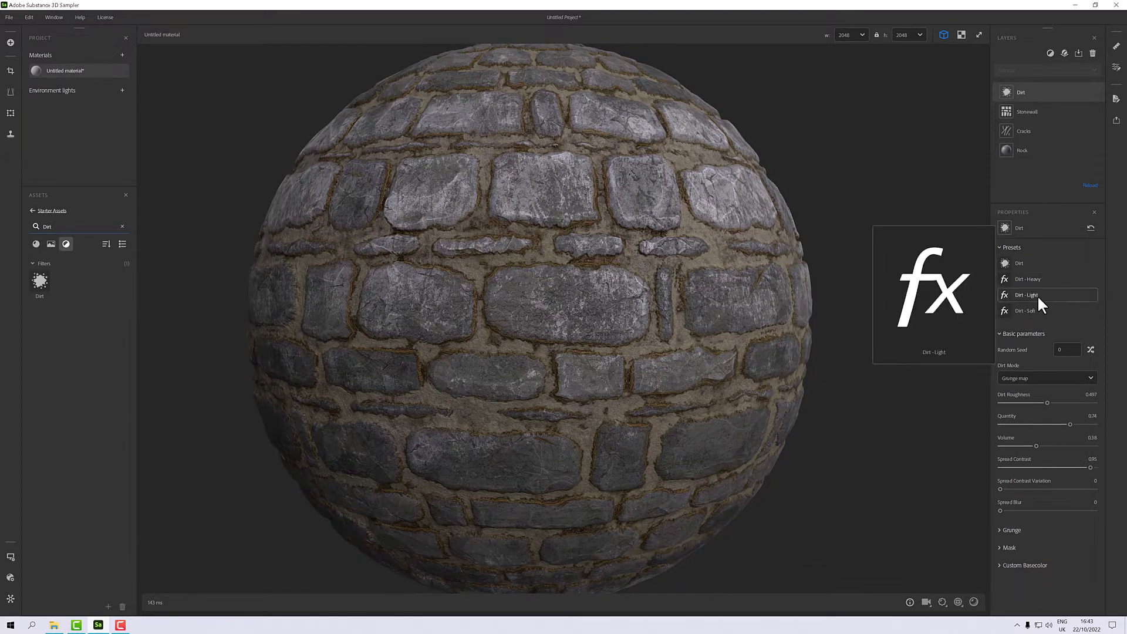
left_click(1037, 295)
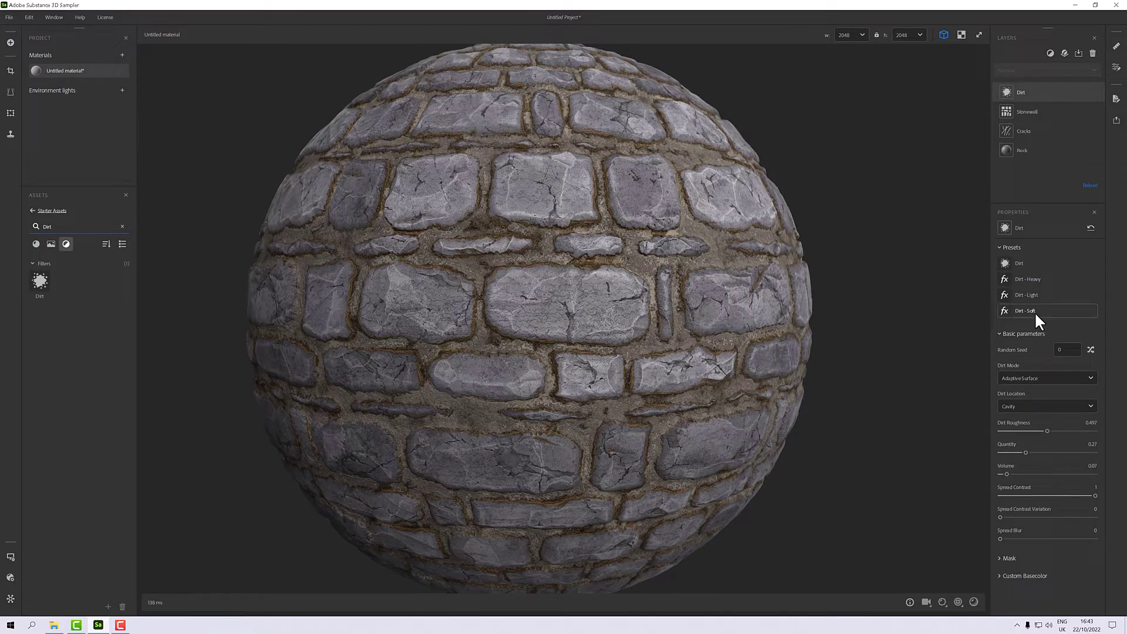
left_click(1033, 309)
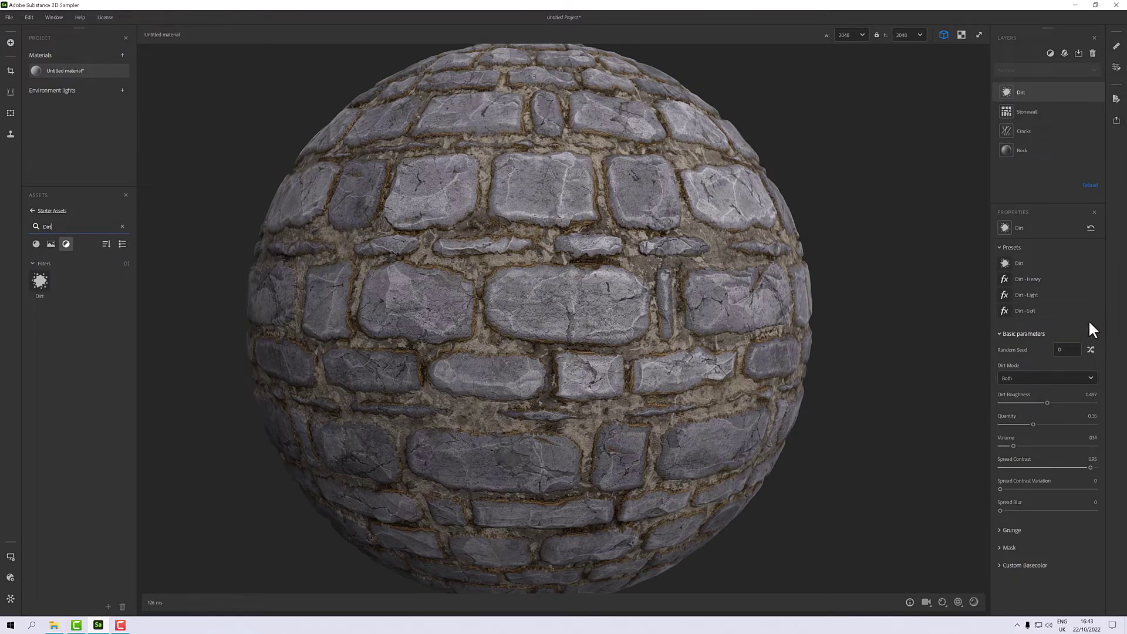
left_click(1023, 262)
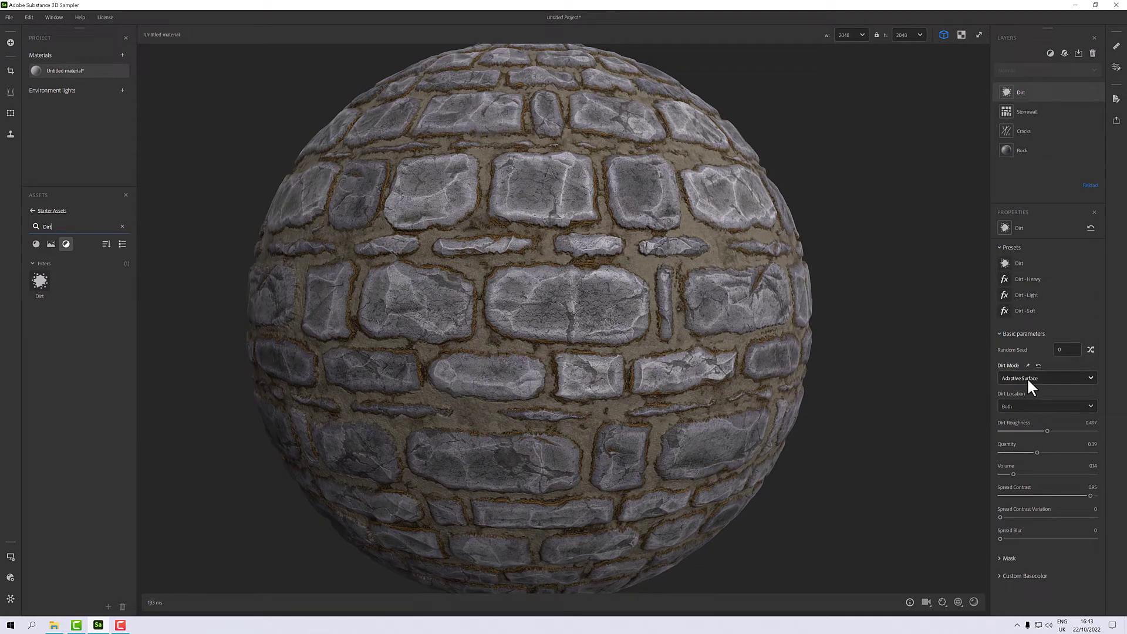
- Set Dirt Location to Edge, Volume to 0.11, raise Spread Contrast Variation, expand Custom Basecolor
left_click(1026, 414)
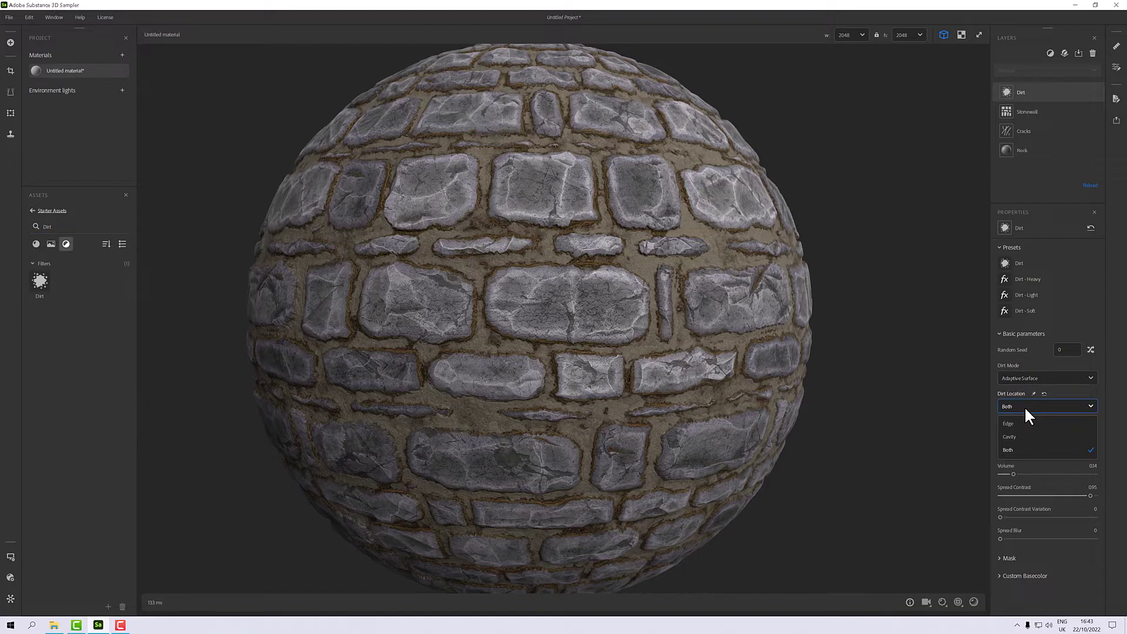
left_click(1025, 422)
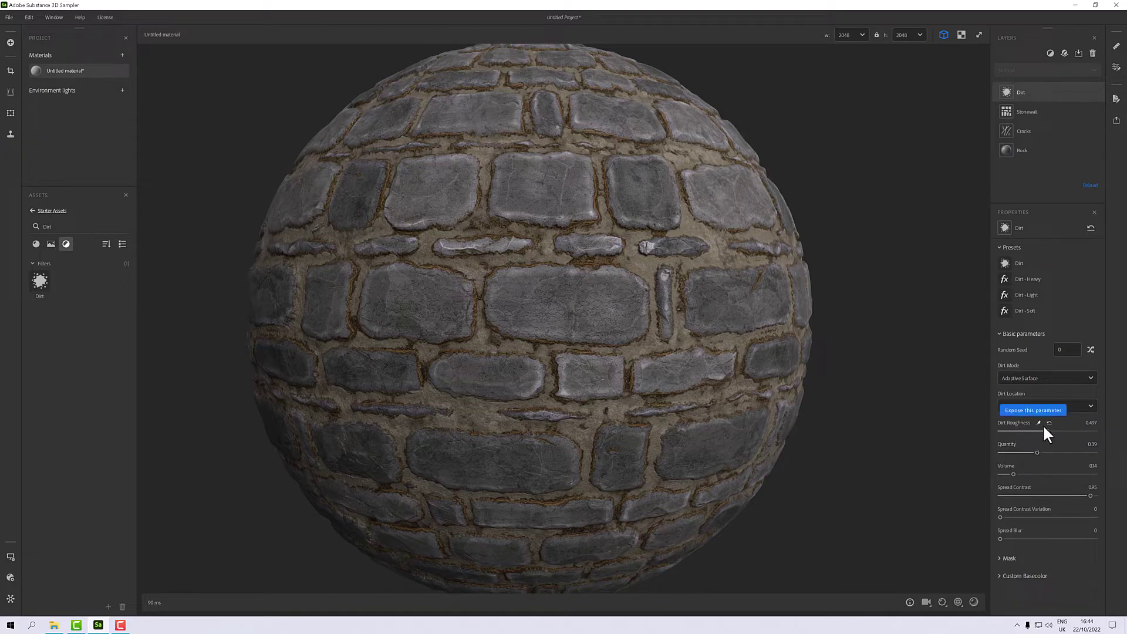
left_click_drag(1013, 473, 1034, 452)
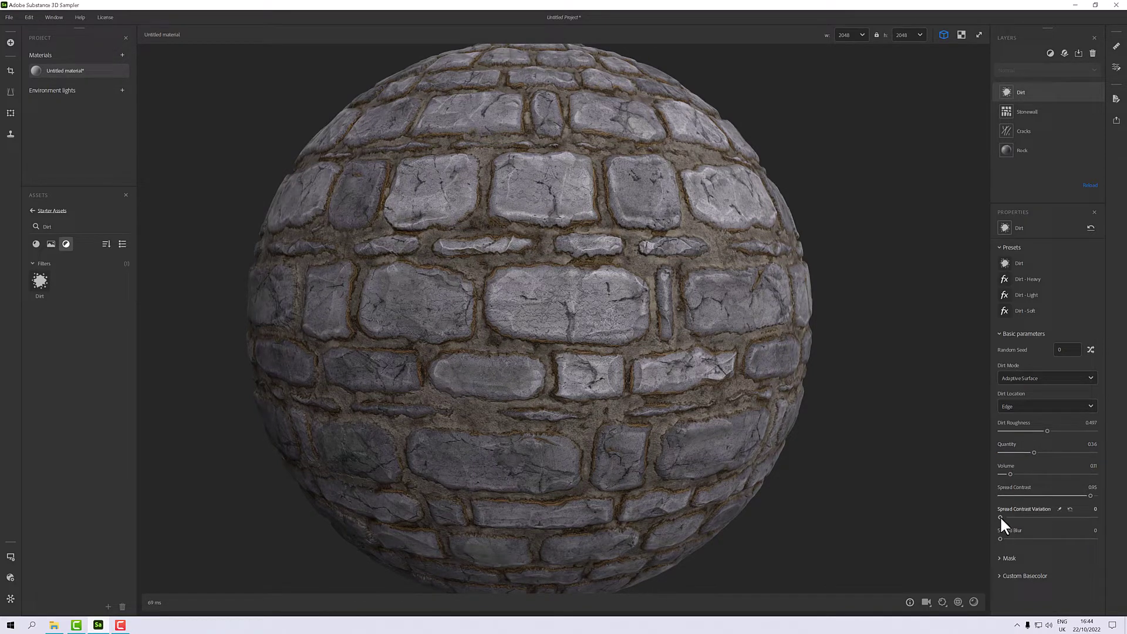
left_click_drag(1001, 517, 1018, 518)
left_click(1001, 577)
scroll(1063, 548, "down", 2)
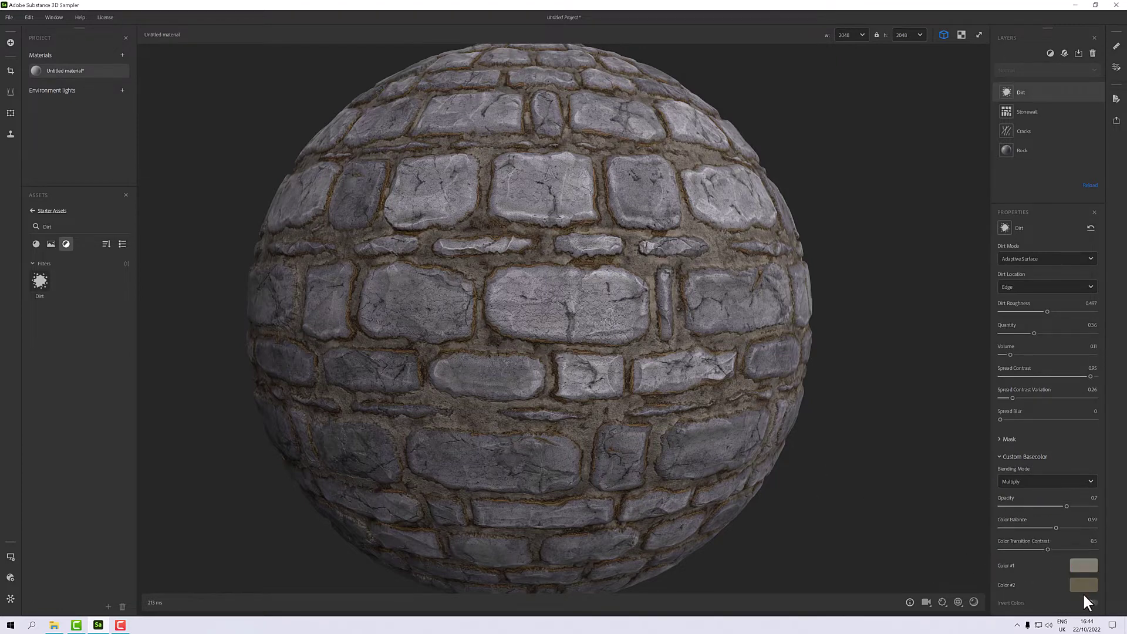
scroll(720, 410, "up", 3)
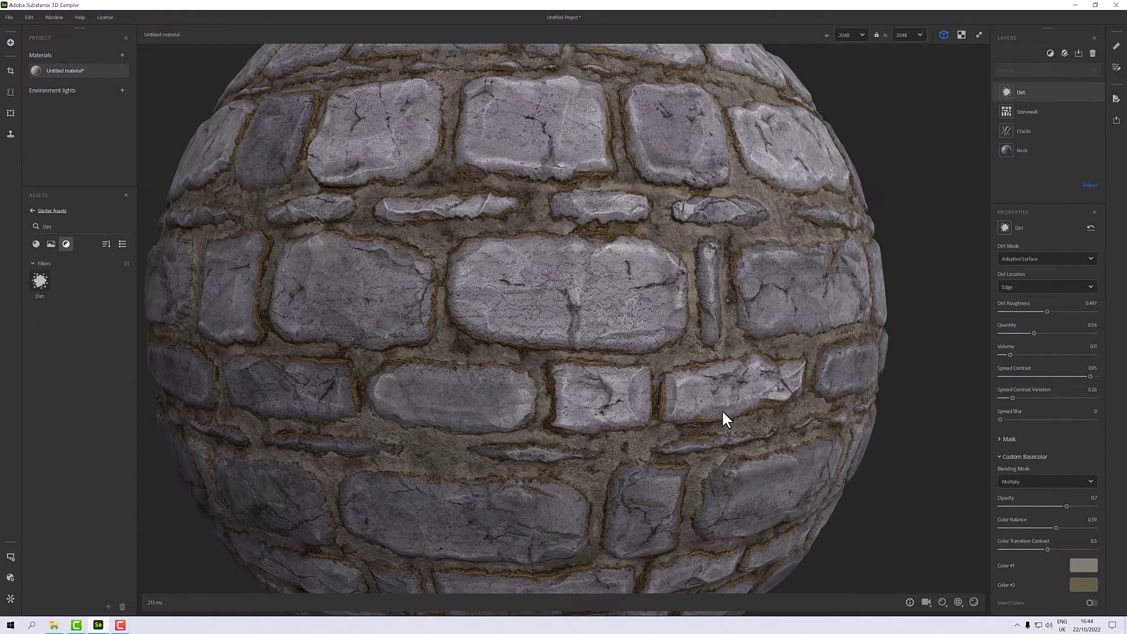
scroll(721, 410, "down", 5)
- Orbit the sphere to review the dirty, cracked flat-stone wall
mouse_move(696, 411)
left_mouse_down()
mouse_move(685, 393)
mouse_move(777, 397)
mouse_move(745, 410)
mouse_move(681, 389)
mouse_move(690, 383)
mouse_move(698, 395)
left_mouse_up()
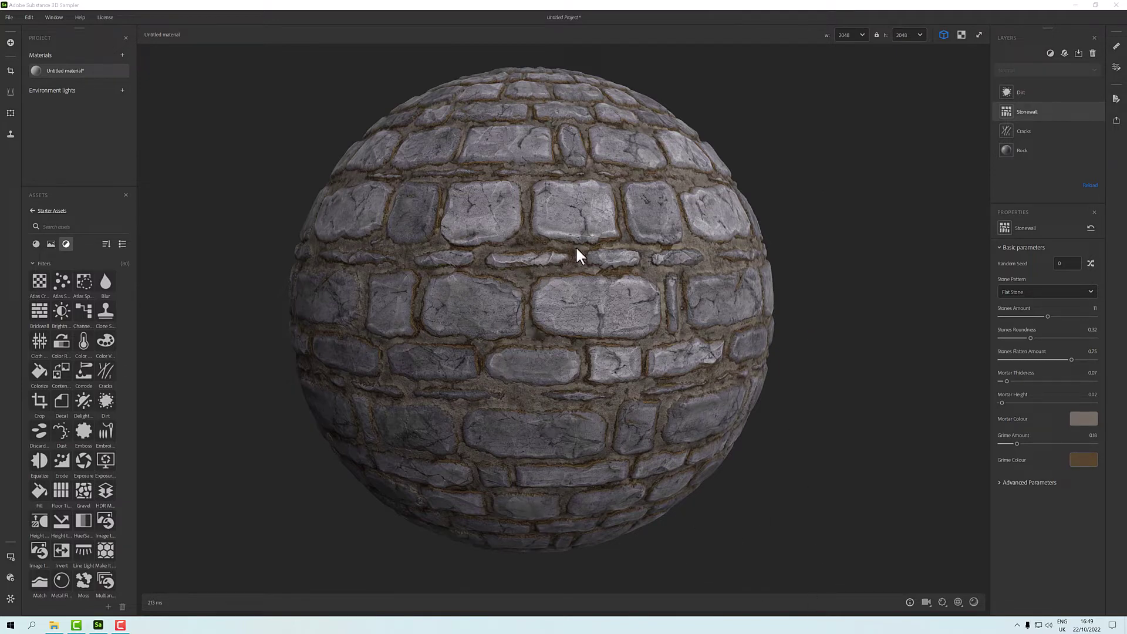
- Eyedrop a grey from the sphere for Mortar Colour and warm it slightly
mouse_move(1002, 114)
left_click(1085, 419)
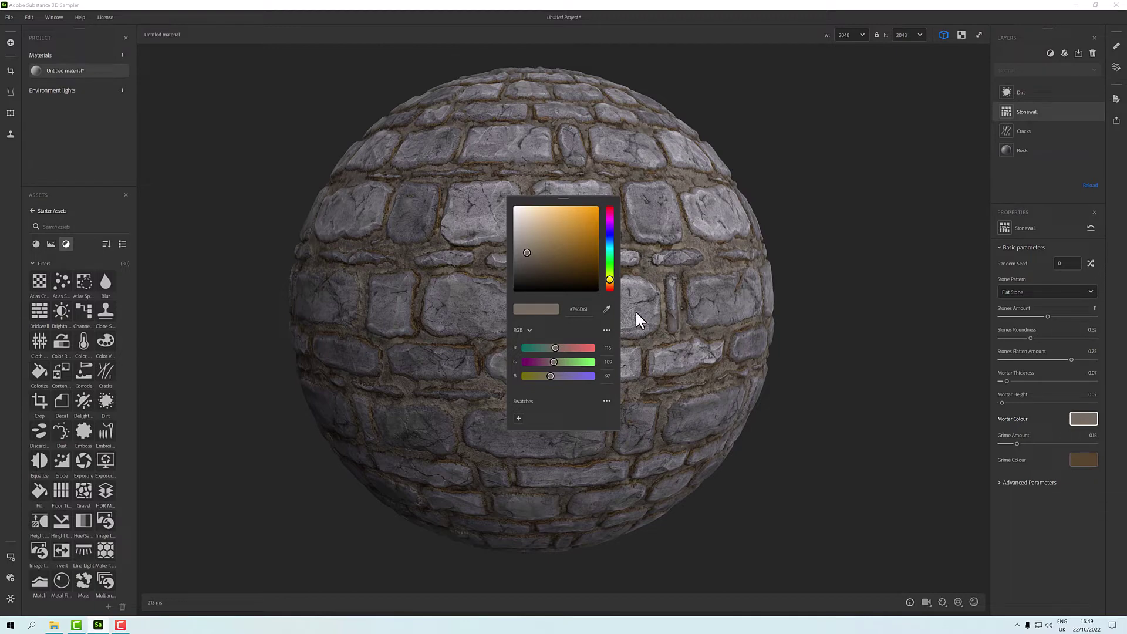
left_click(607, 308)
left_click(701, 304)
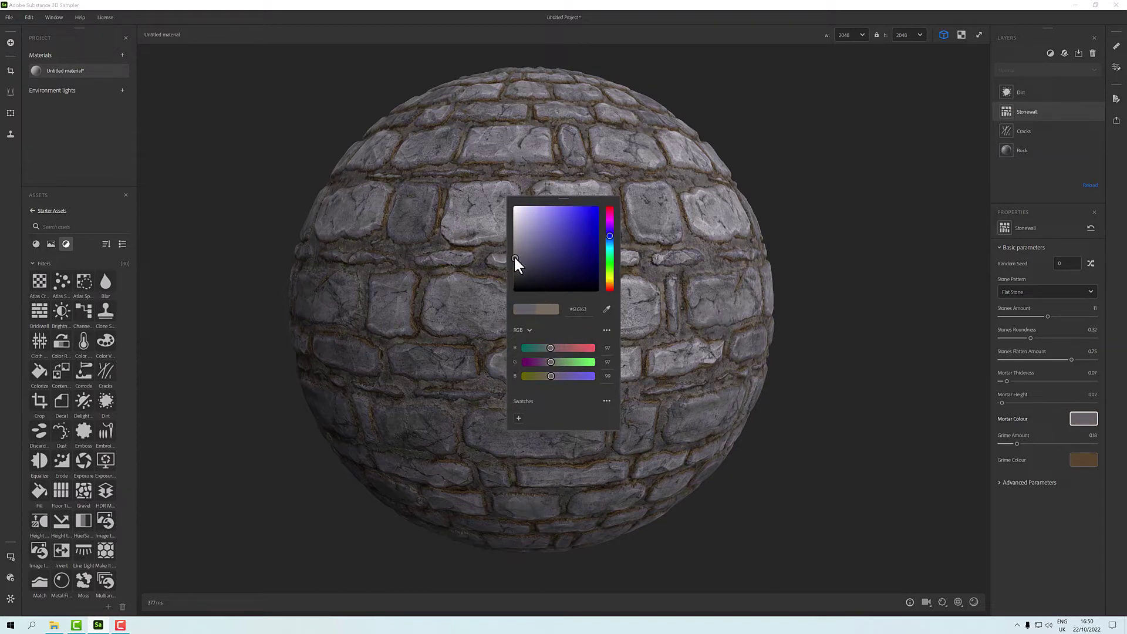
left_click(610, 276)
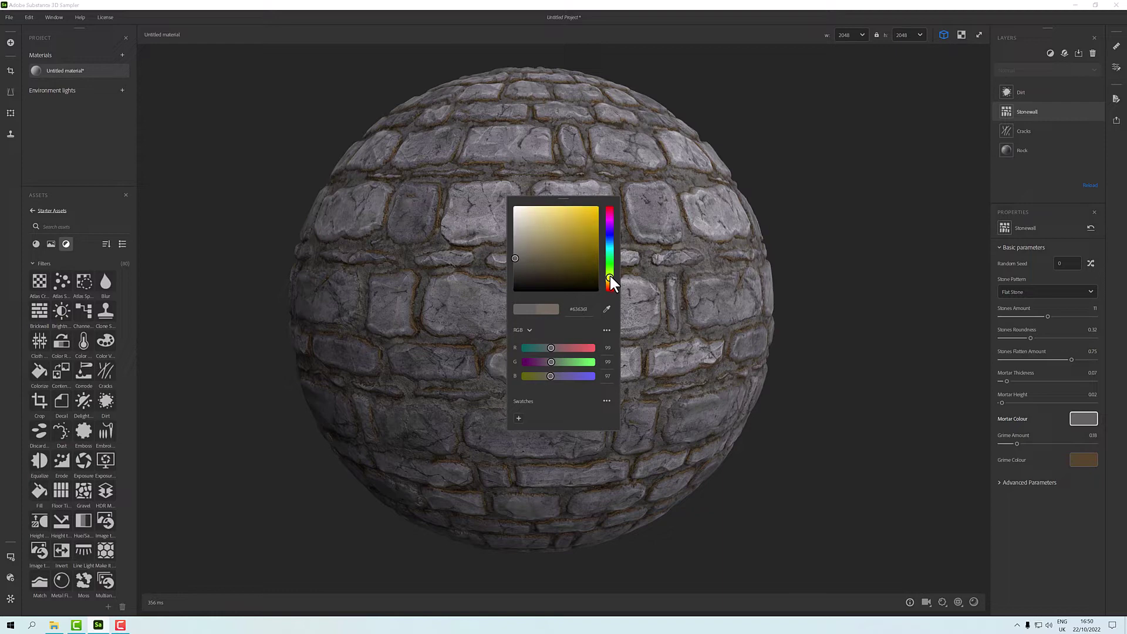
left_click(516, 259)
left_click(520, 258)
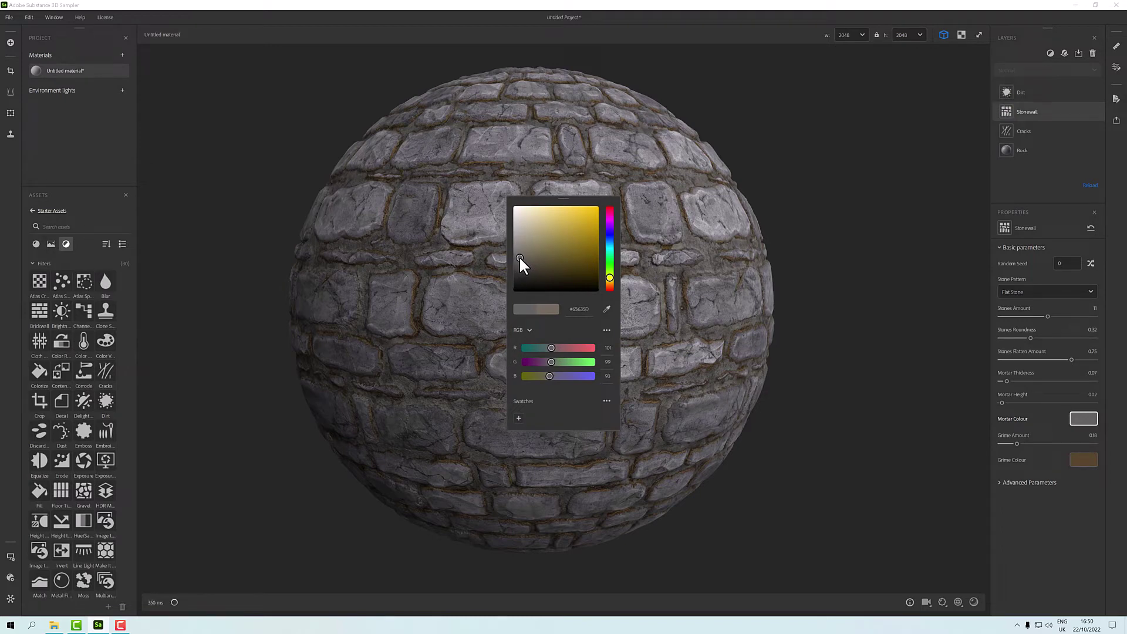
left_click(726, 262)
left_click_drag(697, 345, 749, 365)
- Fine-tune the Mortar Colour lightness to a mid grey-brown, #737068
left_click(1084, 419)
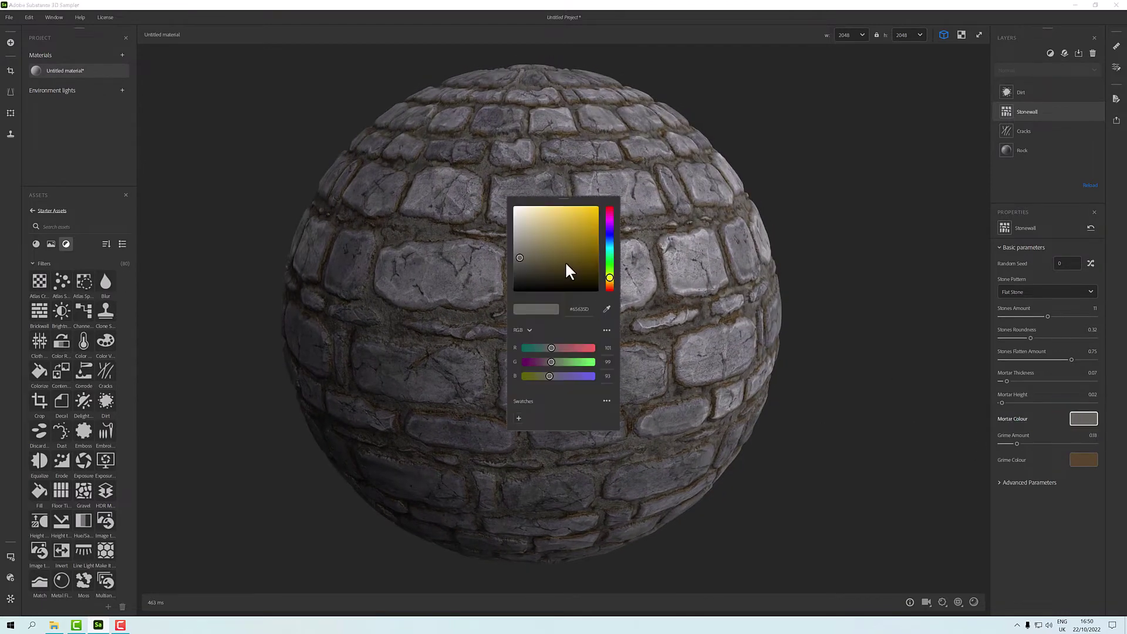
left_click(519, 239)
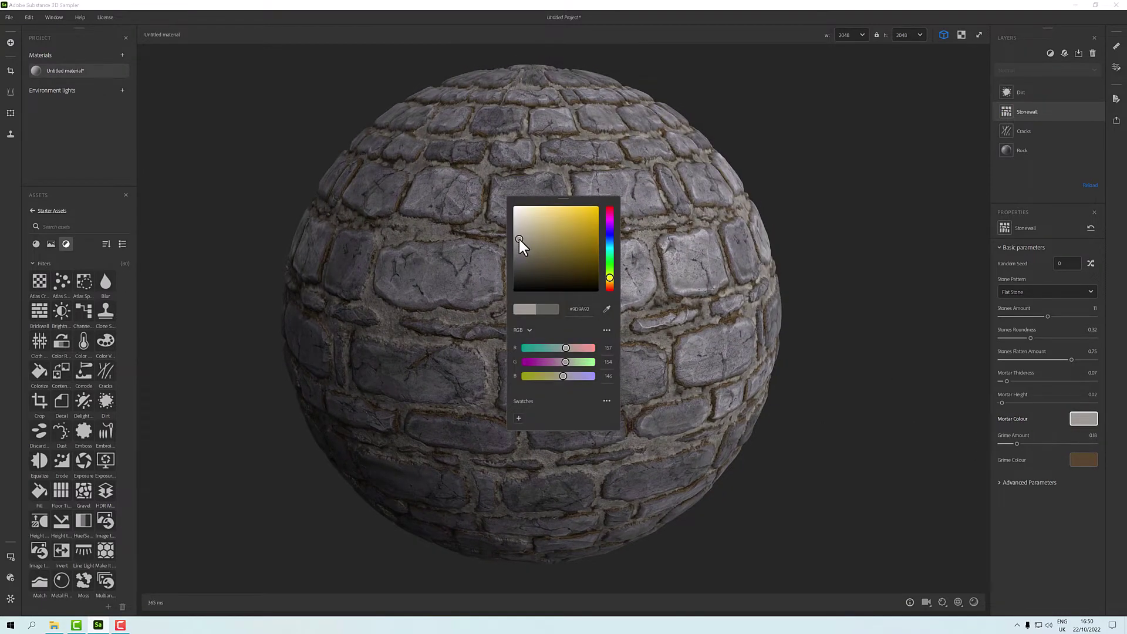
left_click(517, 278)
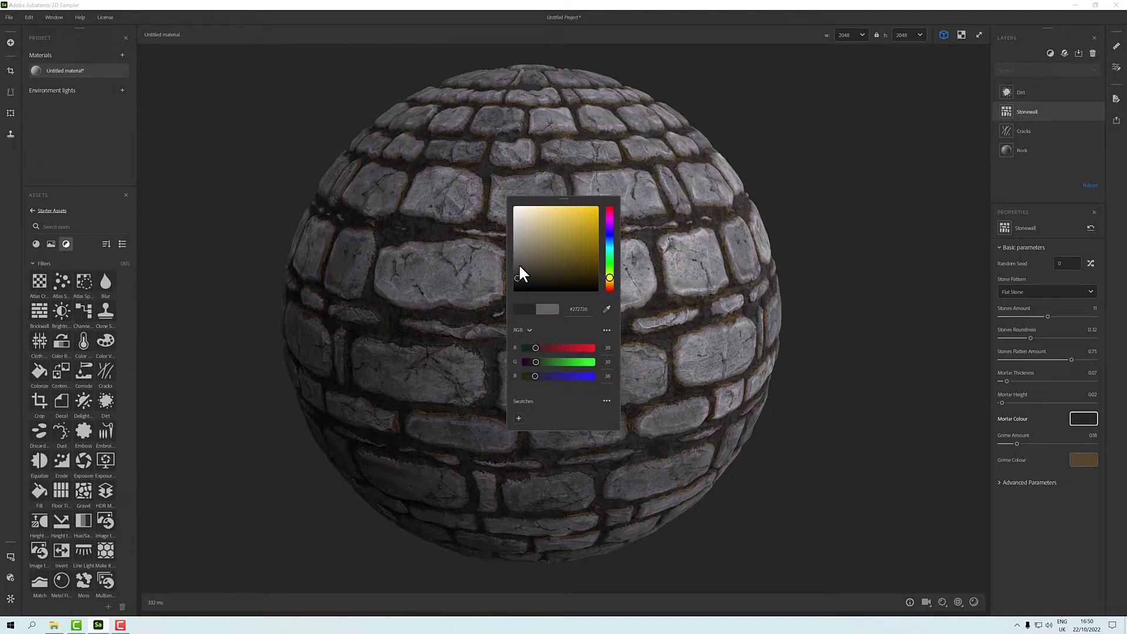
left_click(519, 253)
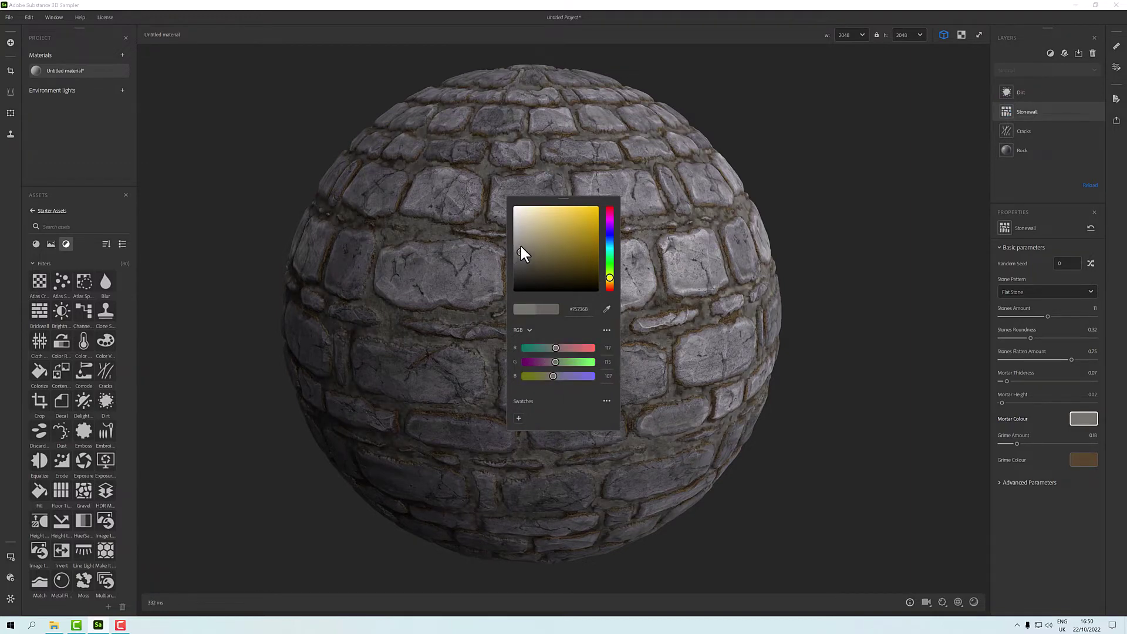
left_click(520, 245)
left_click(522, 253)
left_click(801, 368)
middle_click_drag(801, 368, 853, 294)
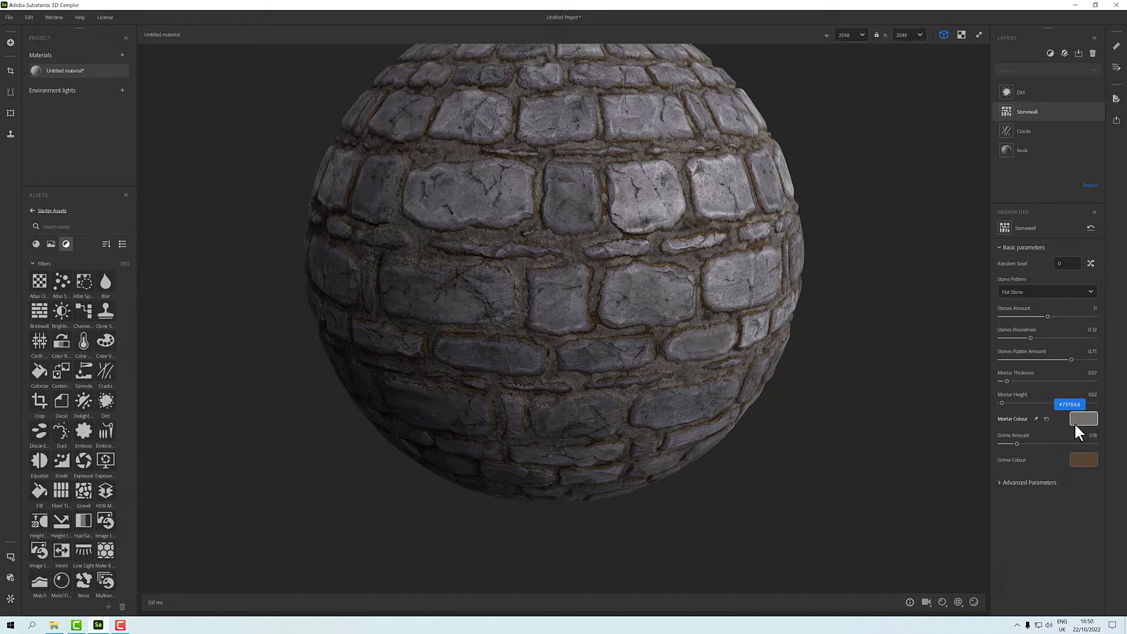
left_click(1036, 418)
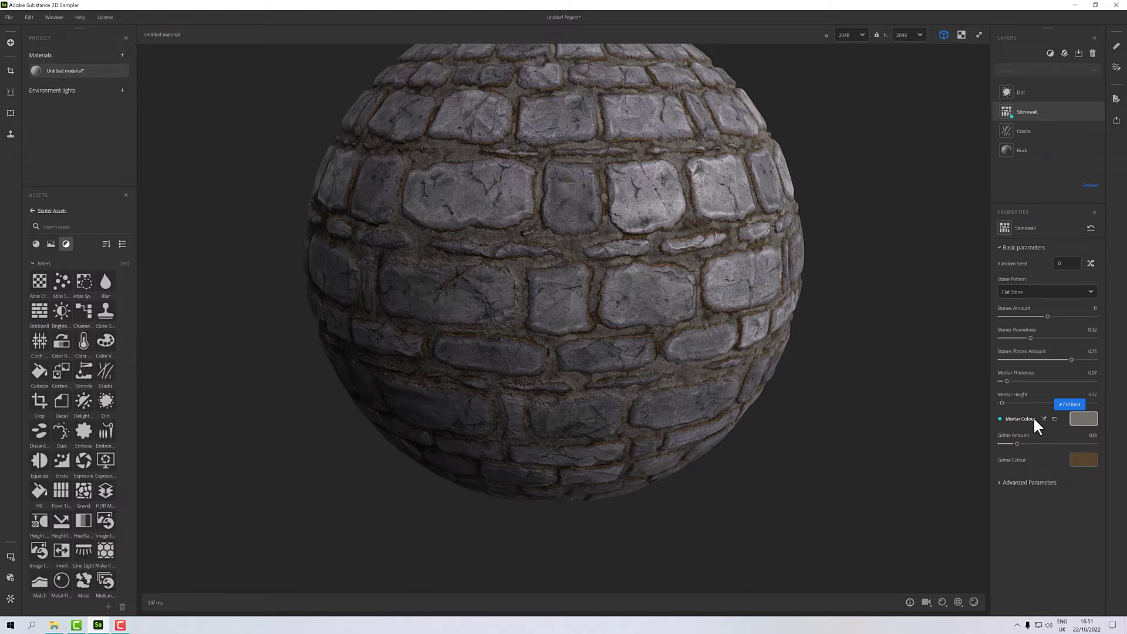
left_click(1117, 67)
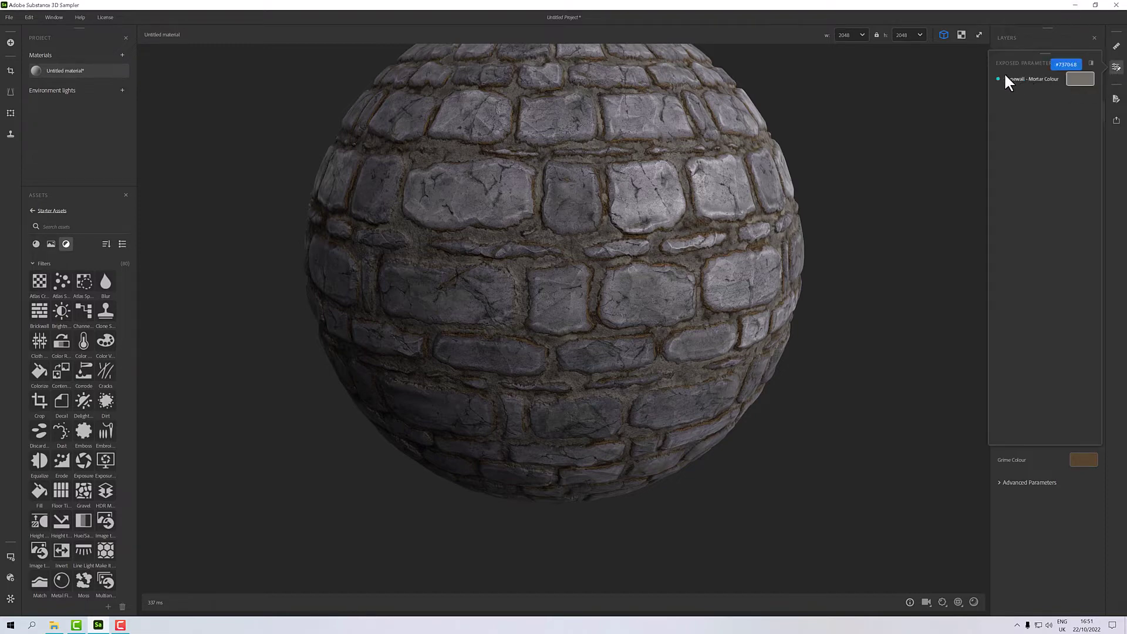
left_click(1117, 68)
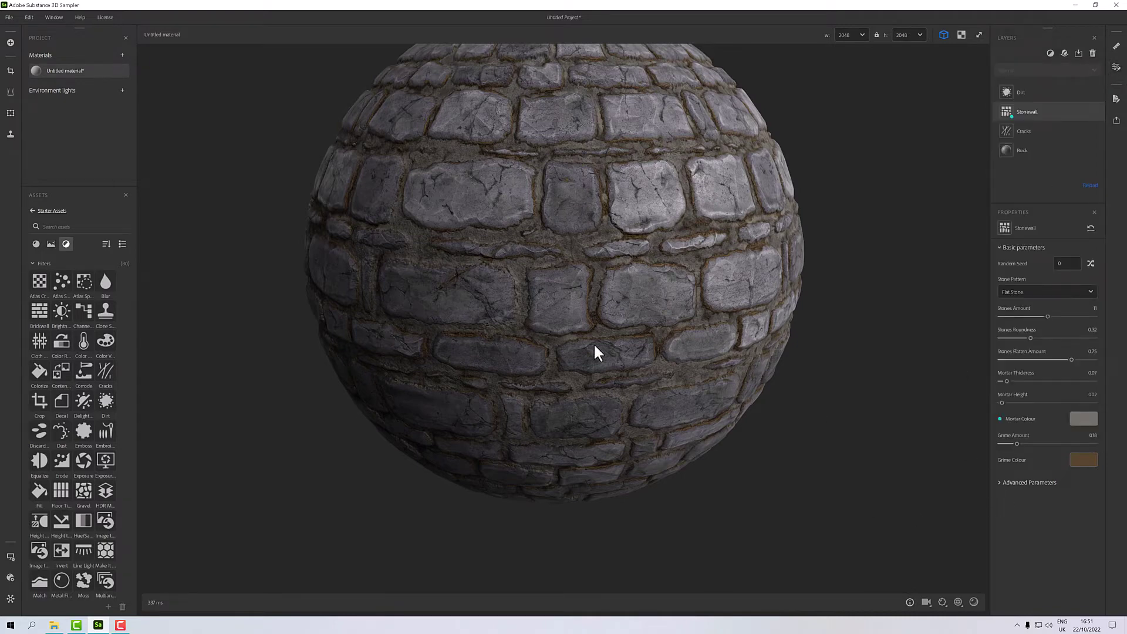
- Eyedrop a grey from the sphere for Grime Colour and warm it to #5E5B57
left_click(1083, 459)
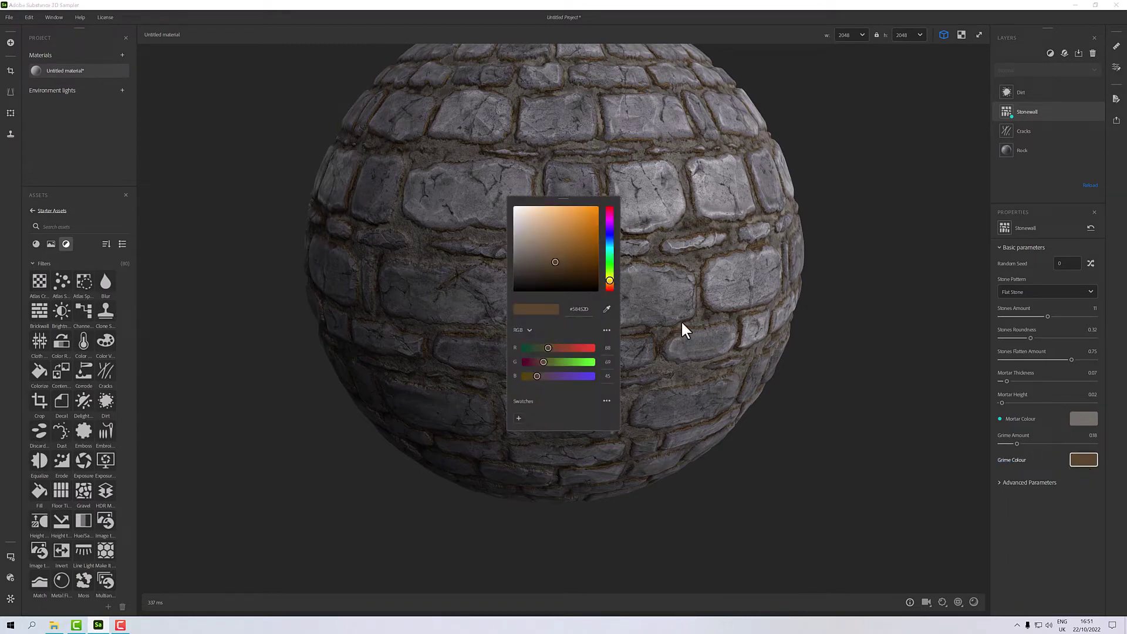
left_click(608, 307)
left_click(768, 204)
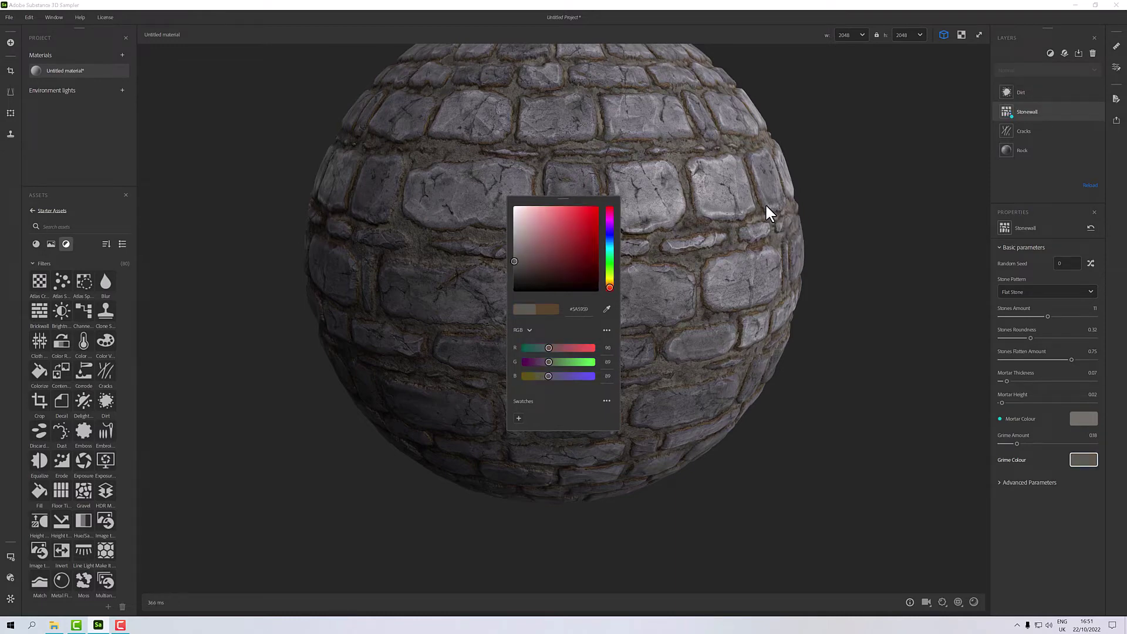
left_click(608, 285)
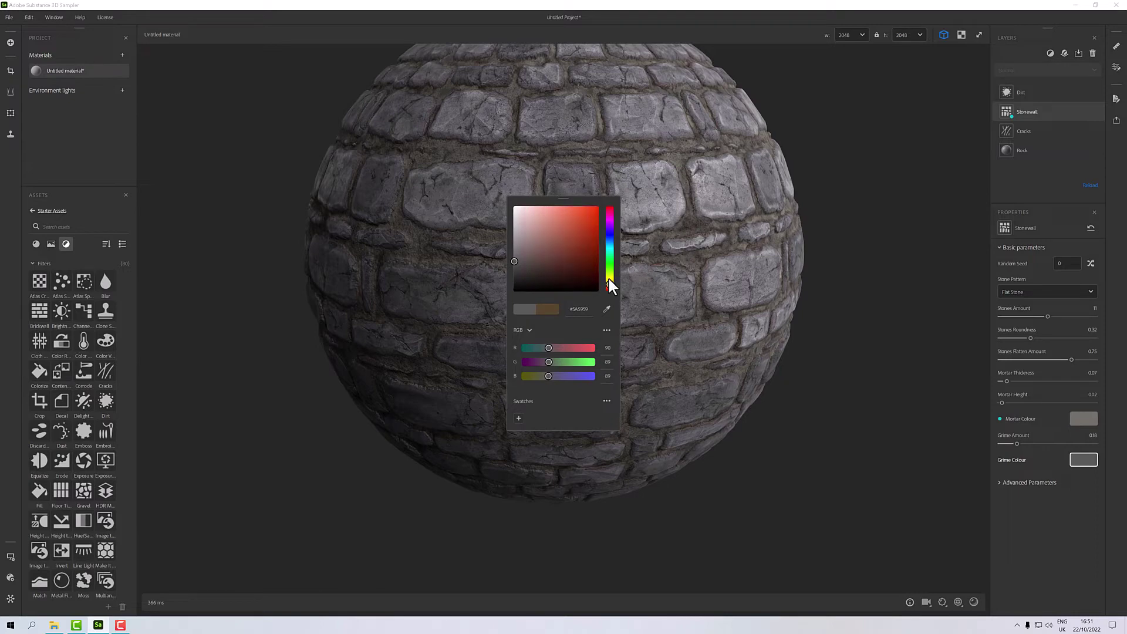
left_click(520, 259)
left_click(841, 318)
scroll(856, 405, "down", 3)
mouse_move(1034, 461)
left_click(1049, 459)
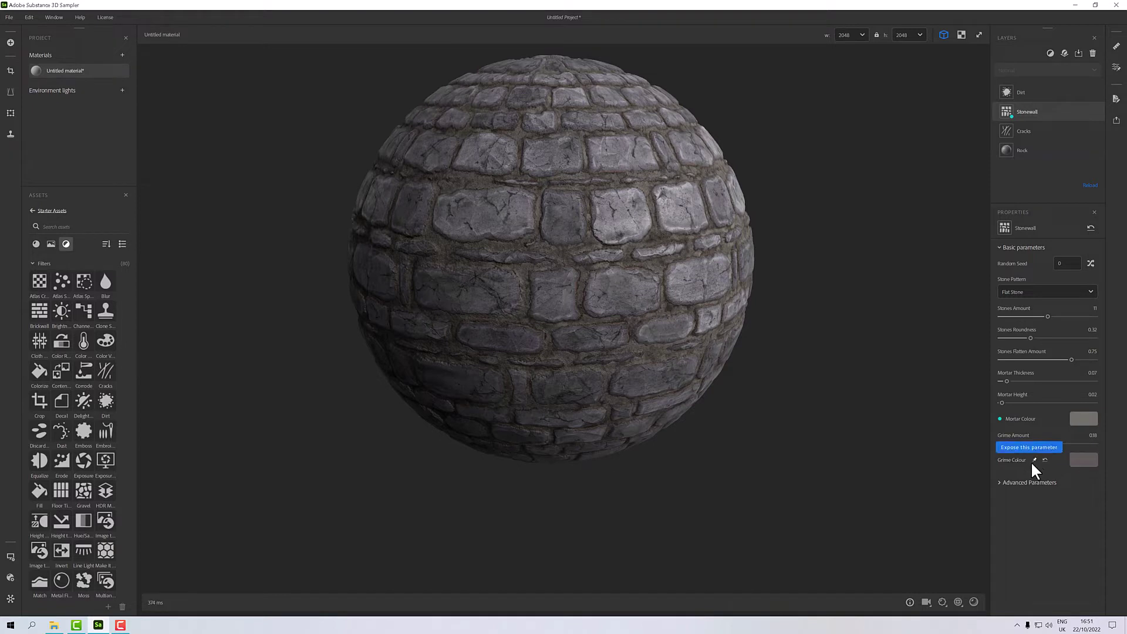
- Expose Grime Colour, check the Exposed Parameters list, then select the Rock layer
left_click(1033, 461)
left_click(1116, 71)
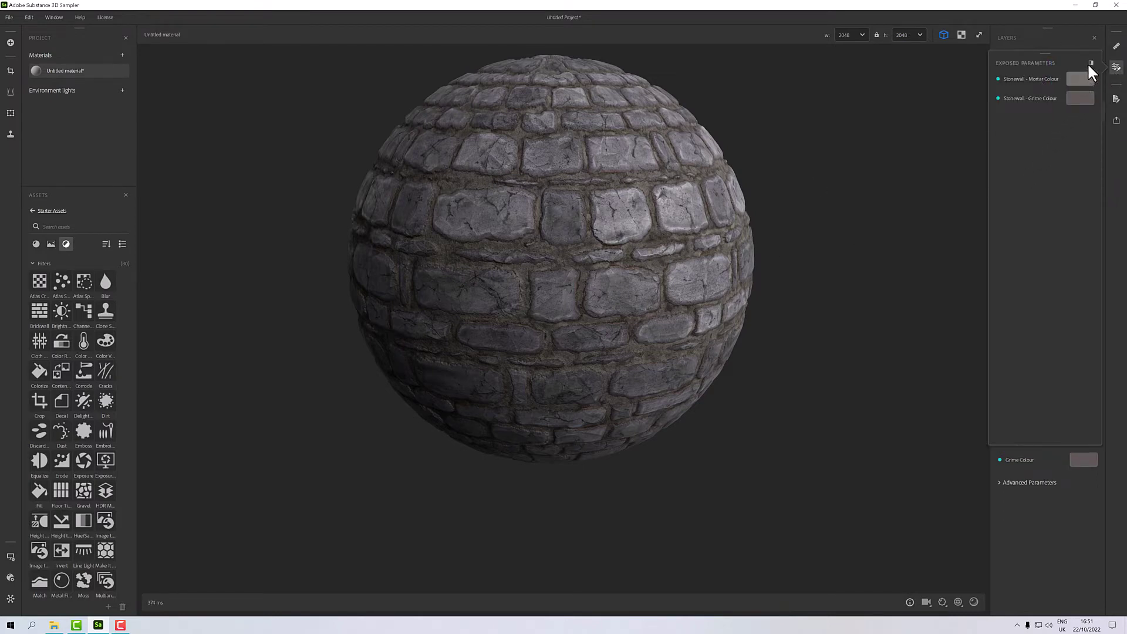
left_click(1116, 68)
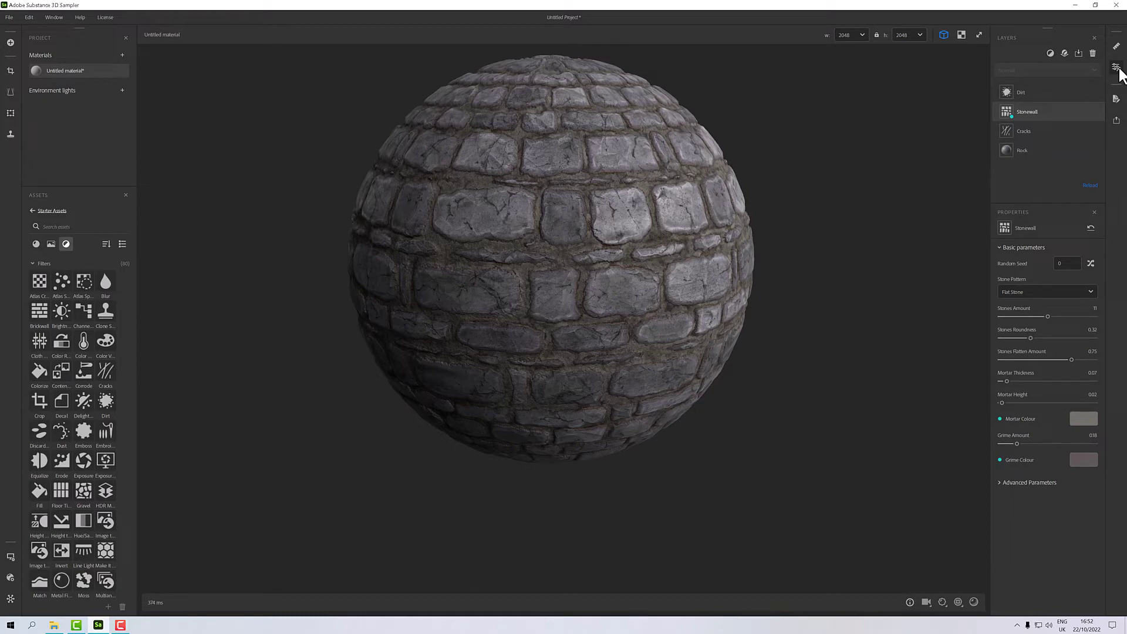
left_click(1041, 150)
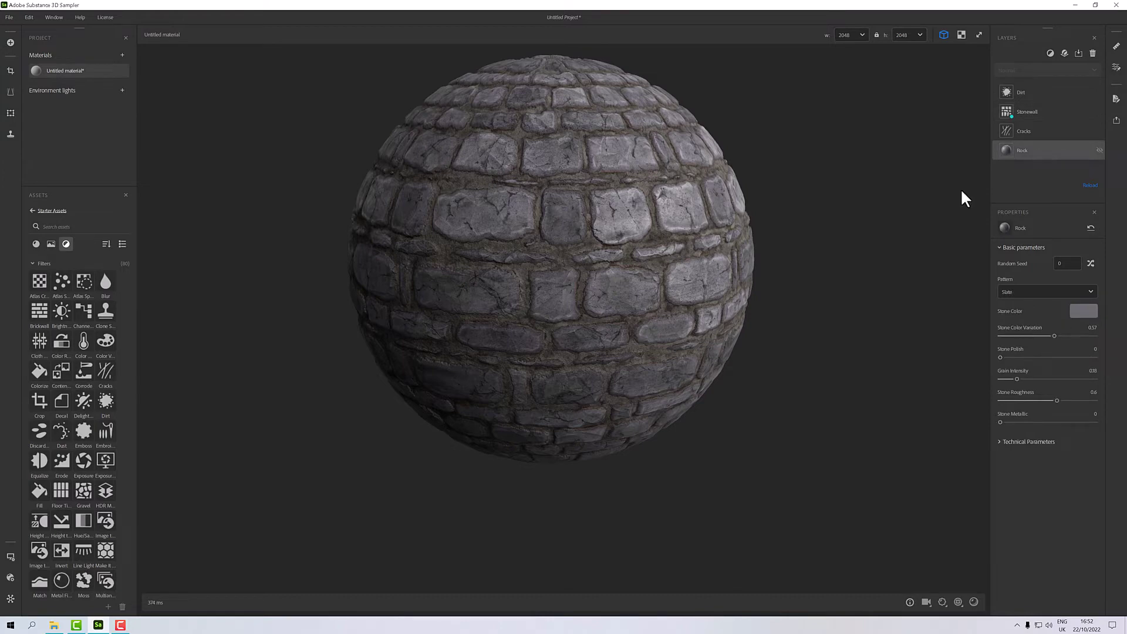
- Expose Stone Color and Stone Color Variation on Rock, then Cracks' Height Range and Normal Intensity
left_click(1029, 310)
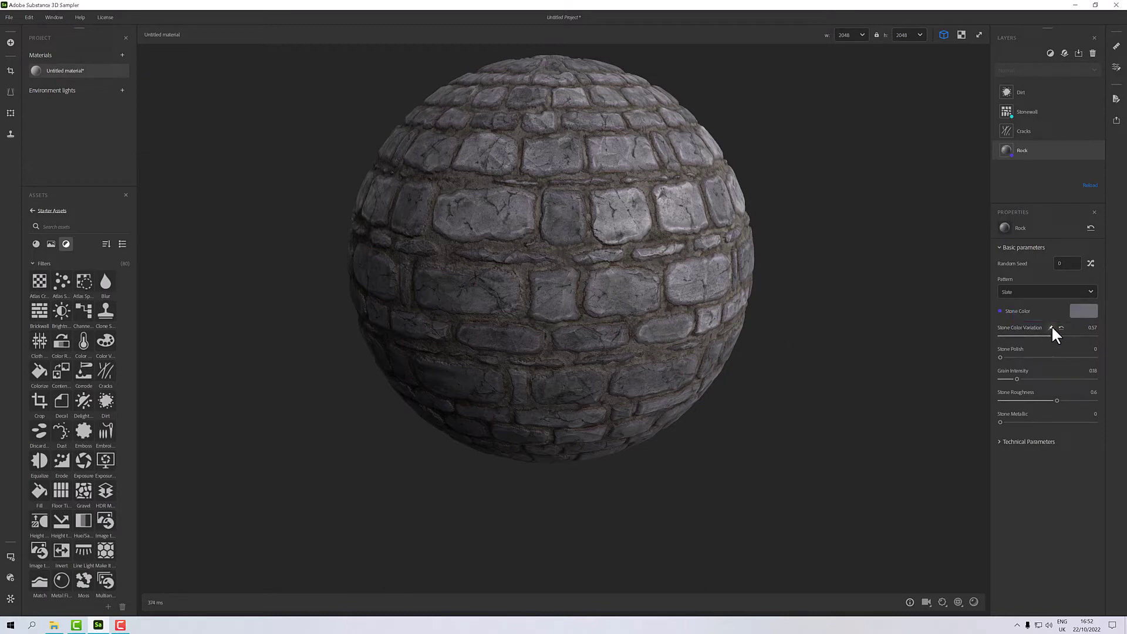
left_click(1051, 328)
left_click(1024, 136)
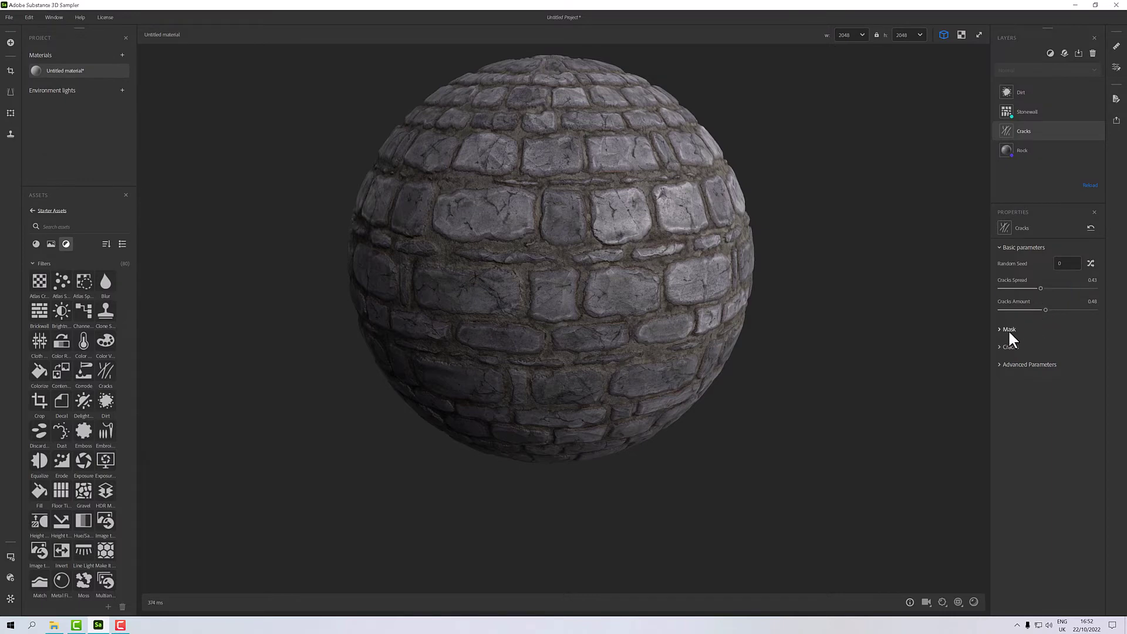
left_click(1001, 367)
left_click(1035, 399)
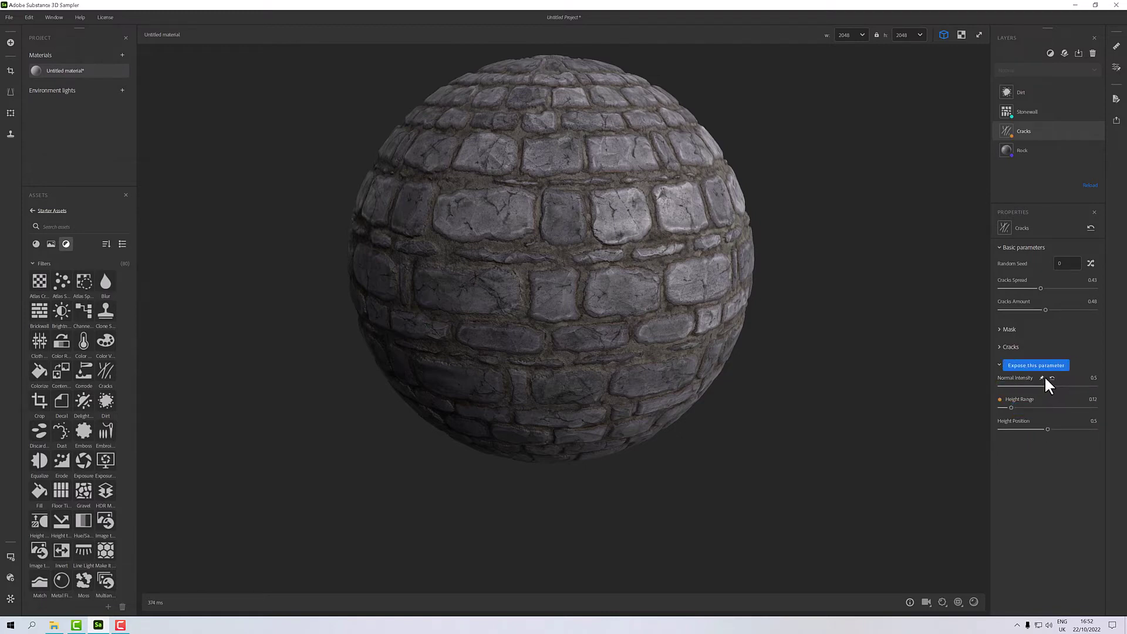
left_click(1045, 377)
- Show the 2D view beside the sphere and zoom in on its Normal map output
left_click(960, 36)
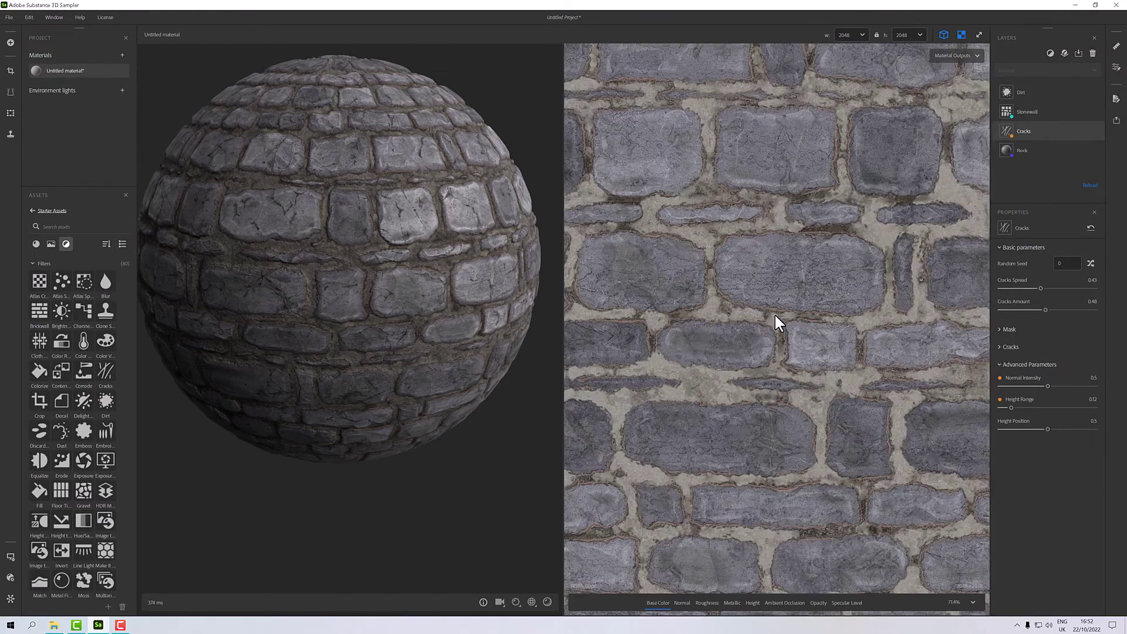
scroll(774, 313, "down", 2)
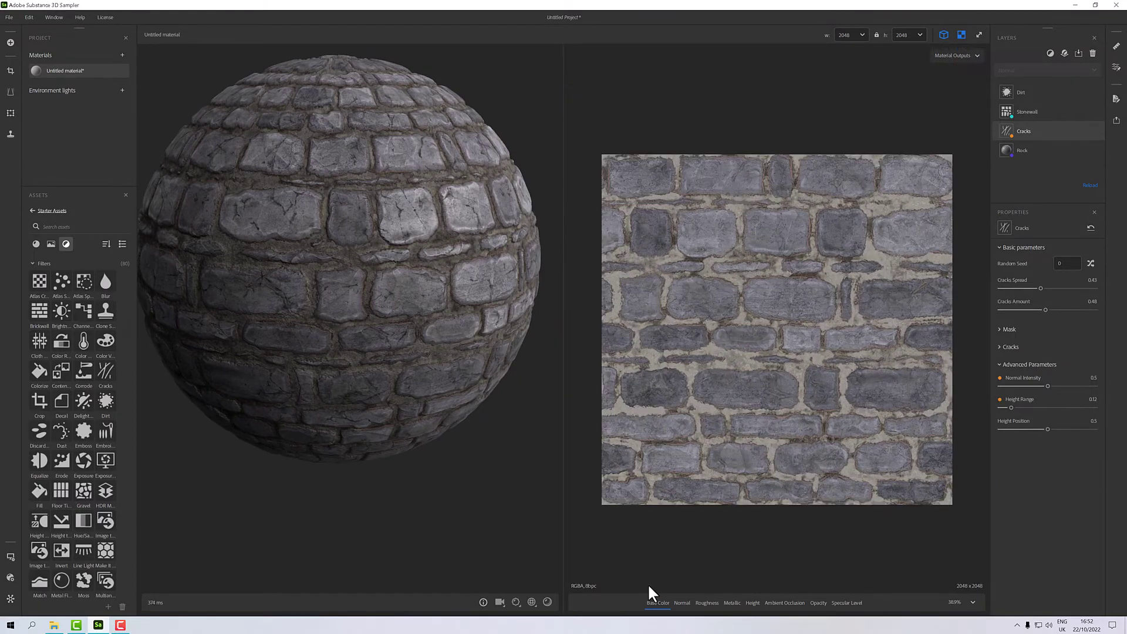
left_click(682, 603)
scroll(731, 387, "up", 2)
scroll(731, 388, "up", 5)
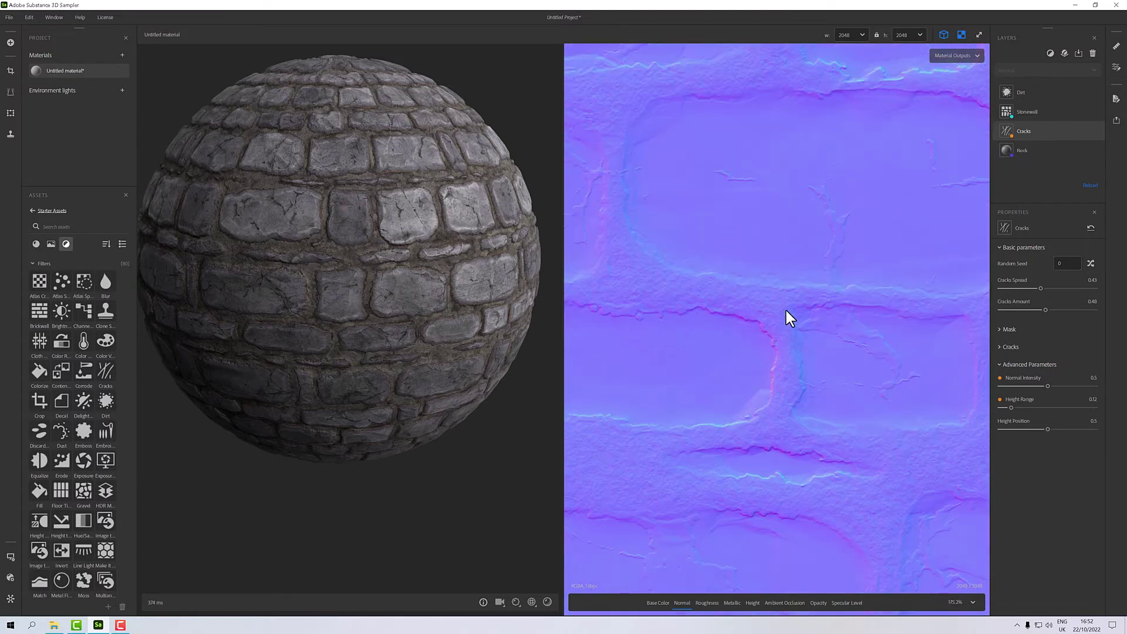
scroll(766, 323, "up", 1)
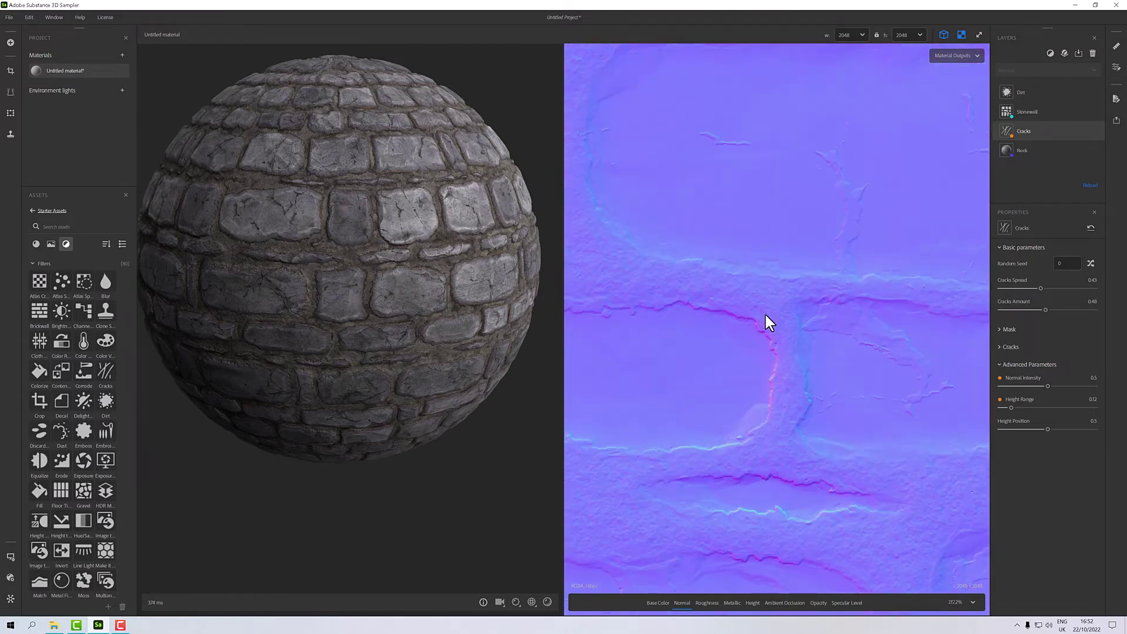
scroll(769, 323, "up", 1)
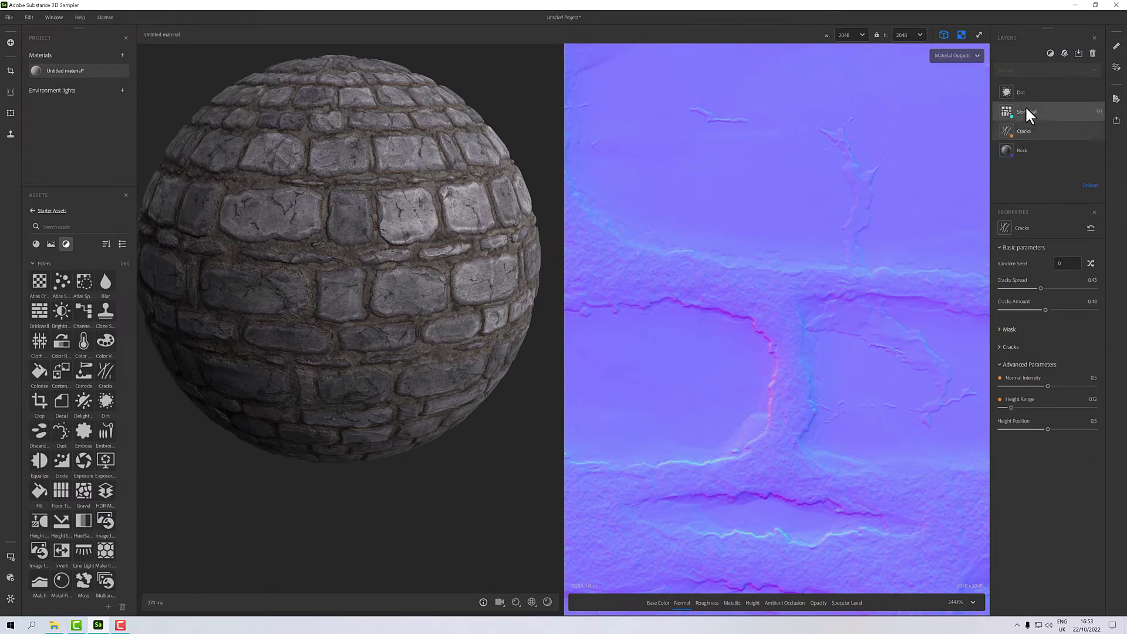
- Raise the Stonewall layer's Normal Intensity to about 2, then select the Dirt layer
left_click(1054, 121)
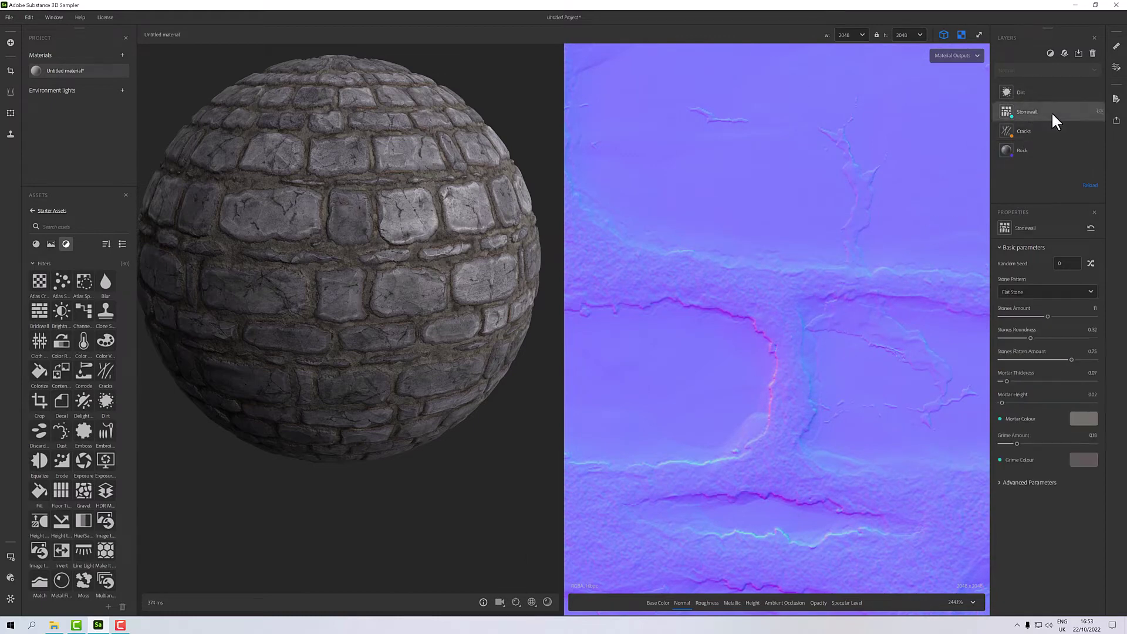
left_click(1016, 485)
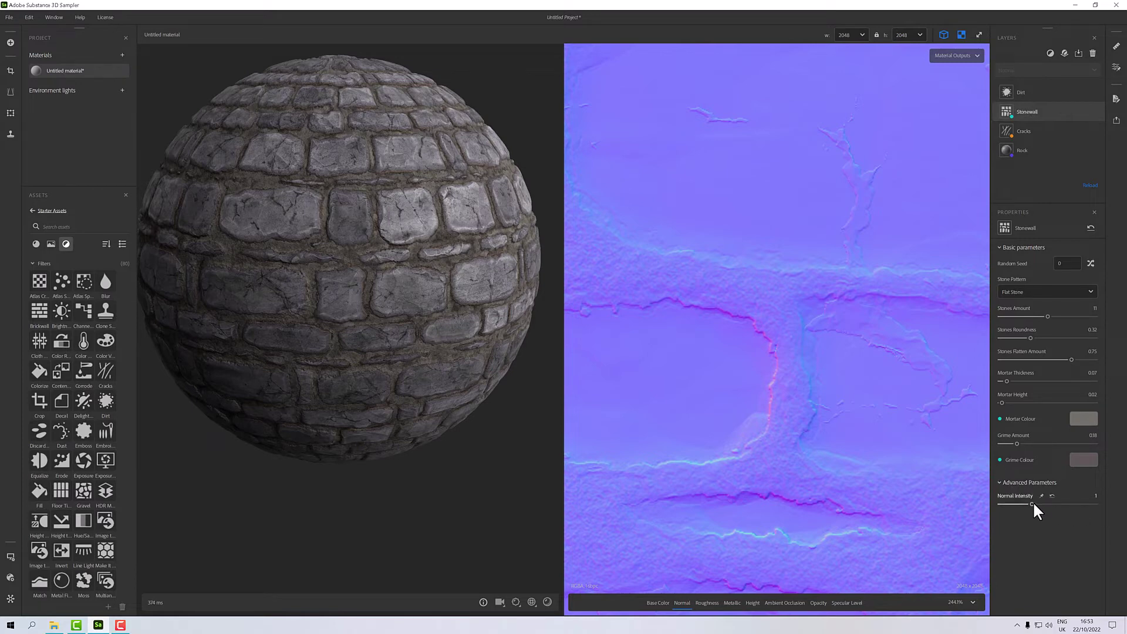
mouse_move(1034, 504)
left_mouse_down()
mouse_move(1064, 500)
mouse_move(1053, 505)
left_mouse_up()
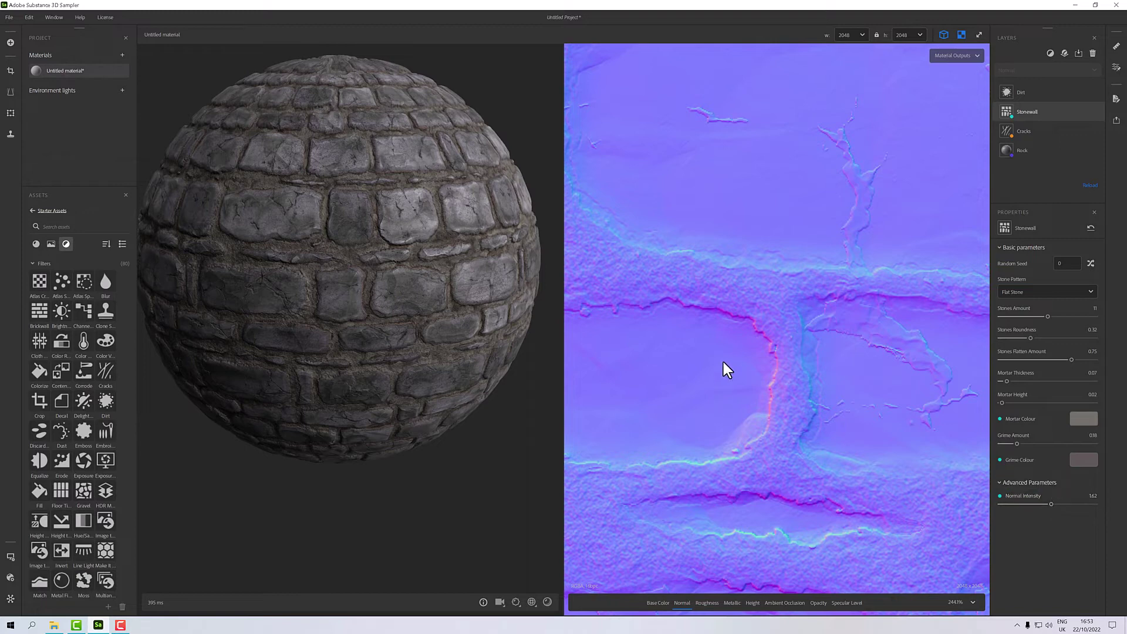
left_click(1036, 94)
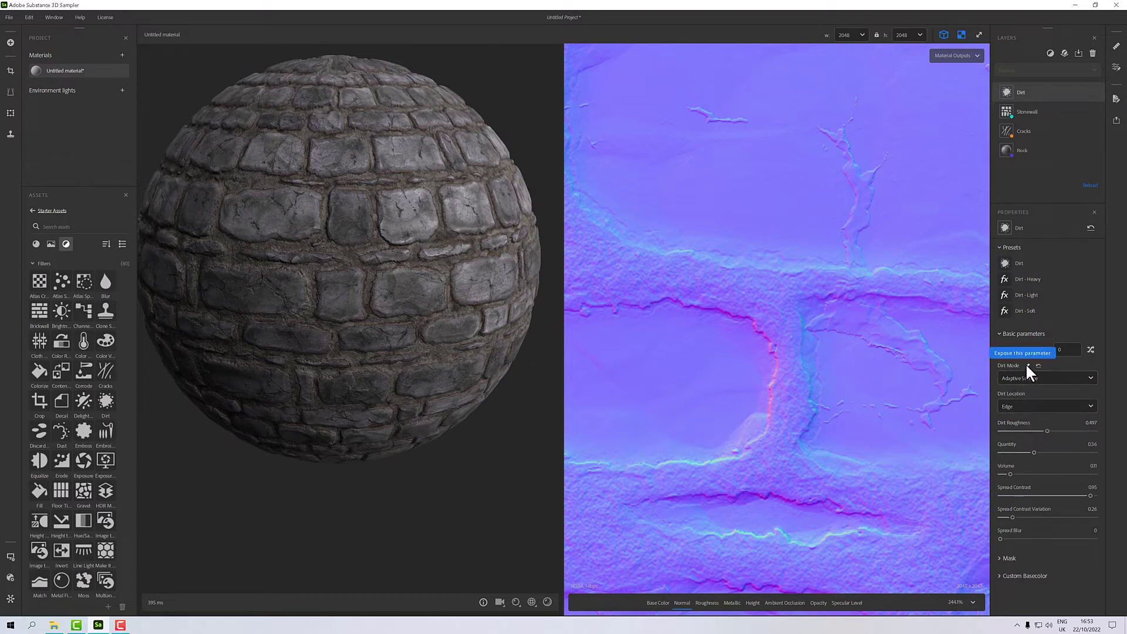
- Review the Dirt Mode choices unchanged and expose Dirt Location as a material parameter
left_click(1026, 381)
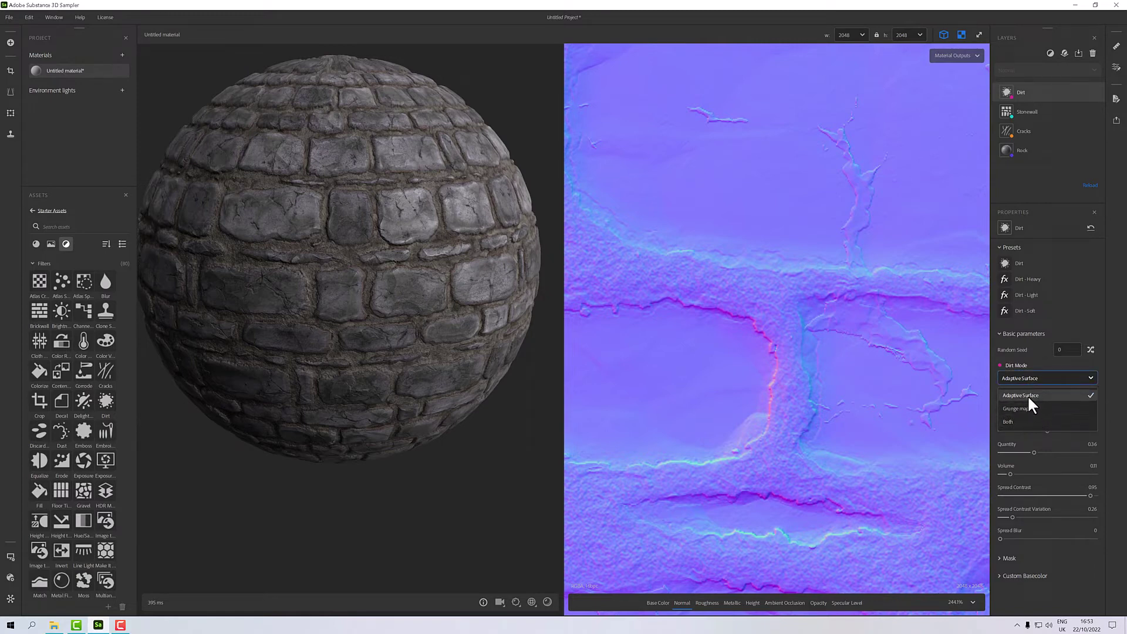
left_click(966, 393)
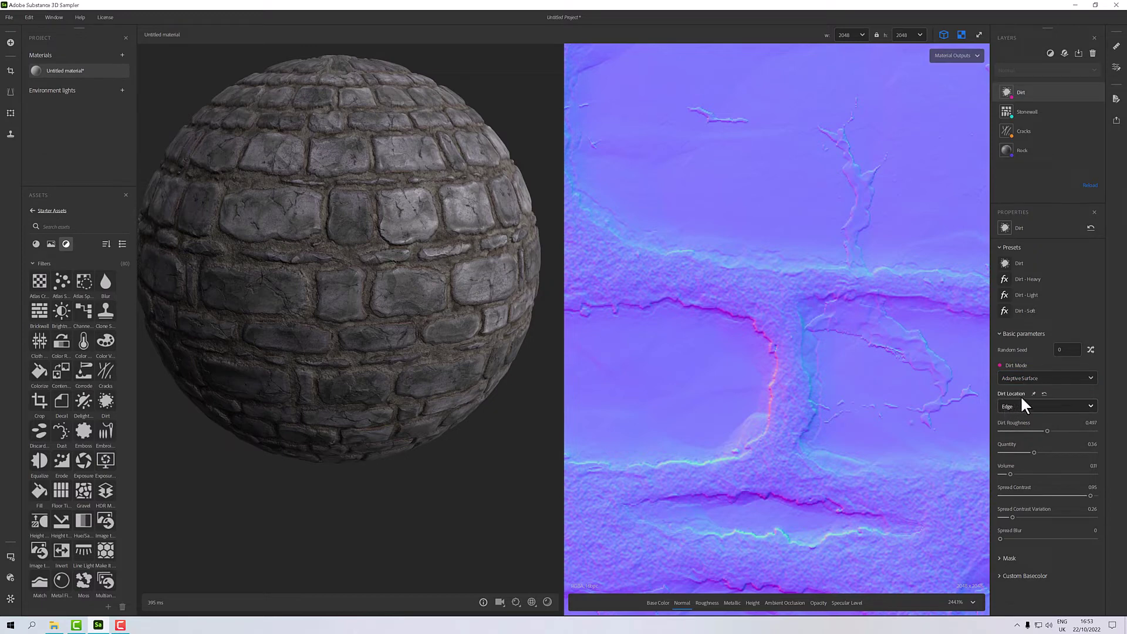
left_click(1034, 395)
- Pan and rotate the preview sphere to inspect other bricks
scroll(448, 422, "down", 2)
middle_click_drag(449, 438, 463, 488)
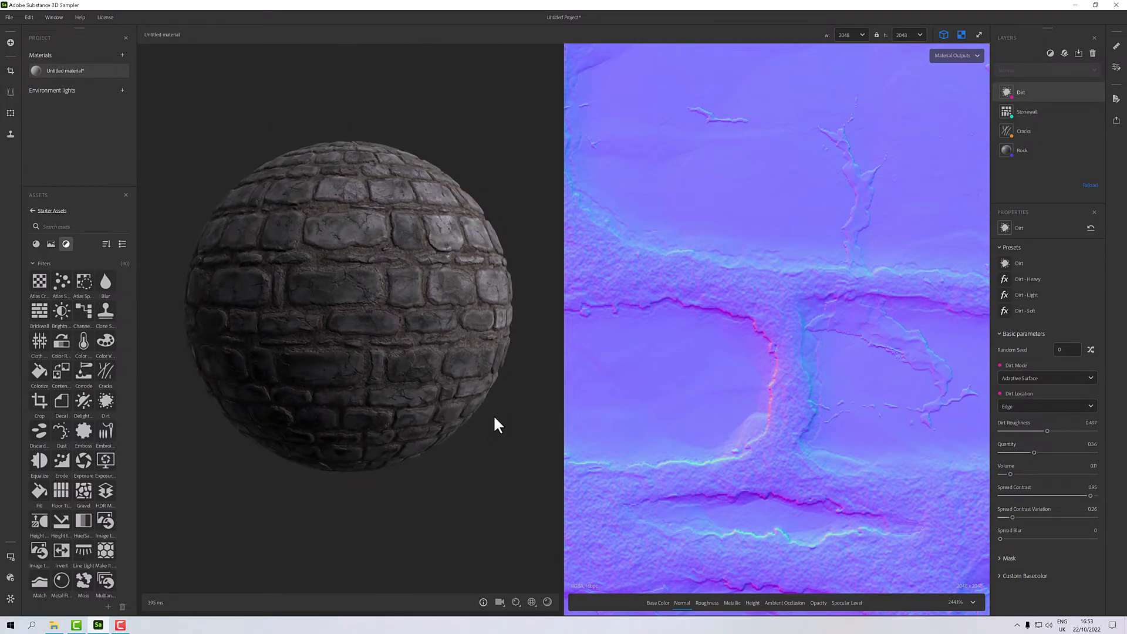
left_click_drag(505, 415, 335, 408)
scroll(390, 423, "up", 2)
scroll(405, 402, "down", 2)
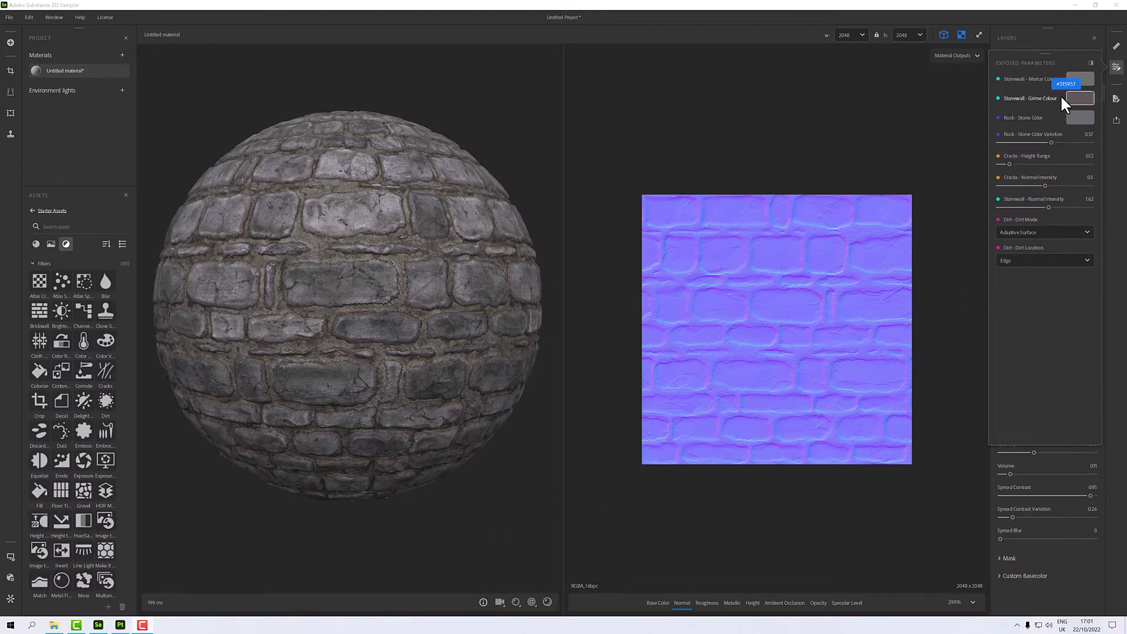
left_click(1119, 73)
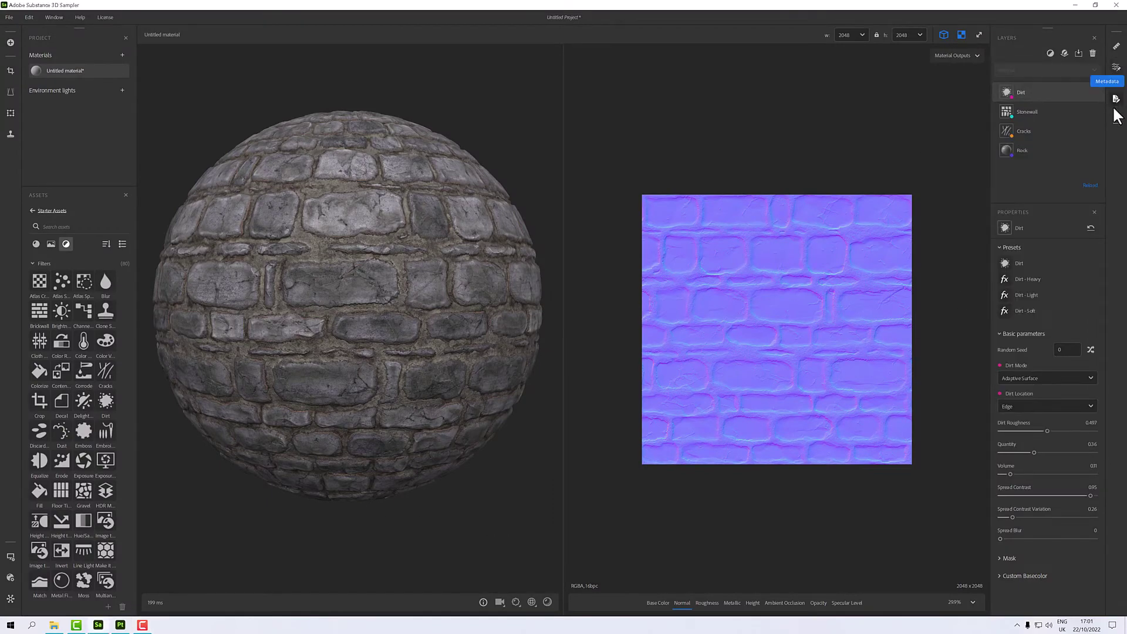
- In Metadata, set the name to Stone Wall and the description to 'Ye Olde Stone Wall'
left_click(1116, 100)
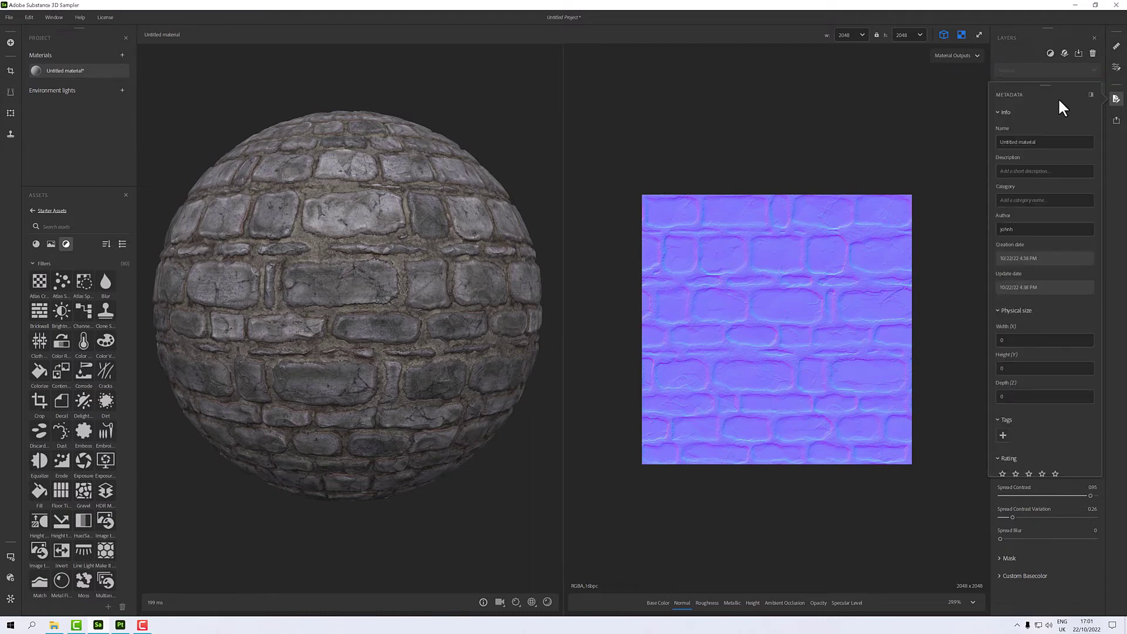
left_click(1044, 143)
left_click_drag(1041, 143, 987, 143)
type("Stone Wall")
left_click(1066, 175)
type("Ye")
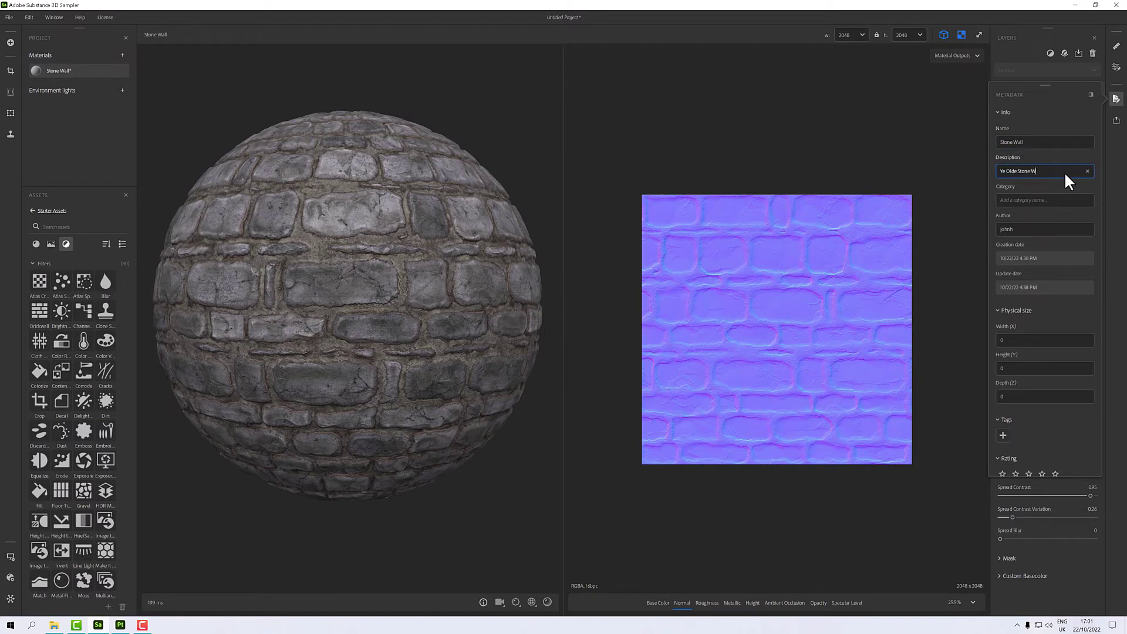
left_click(1050, 201)
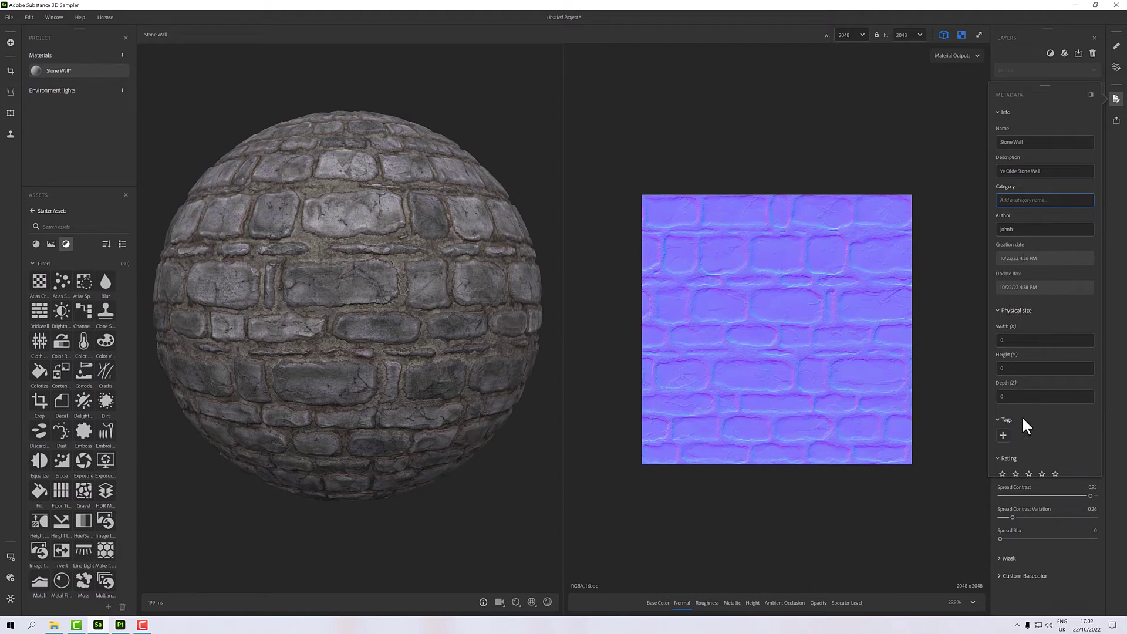
- Add a Brick tag and leave the custom metadata template as None
scroll(1040, 430, "down", 1)
scroll(1040, 431, "down", 4)
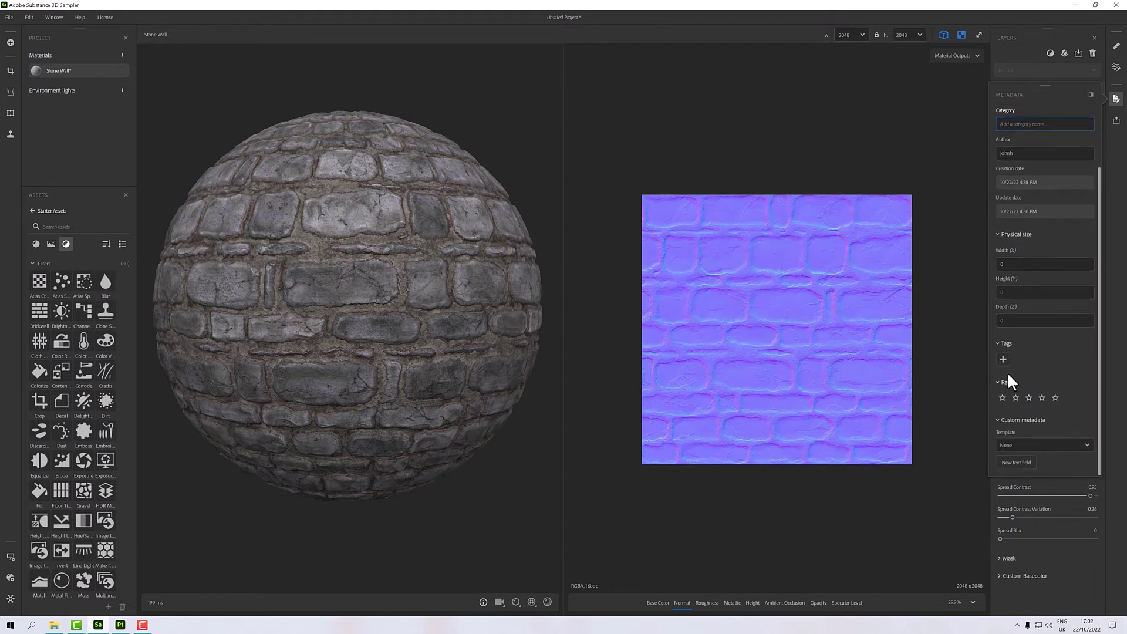
left_click(1003, 360)
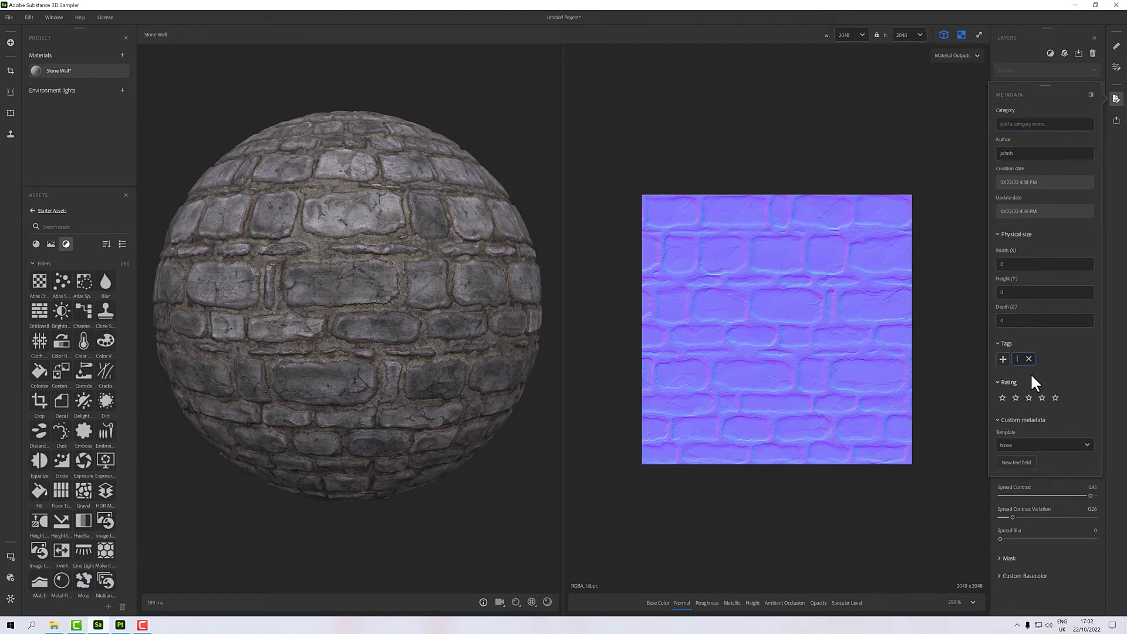
type("Brick")
left_click(1085, 359)
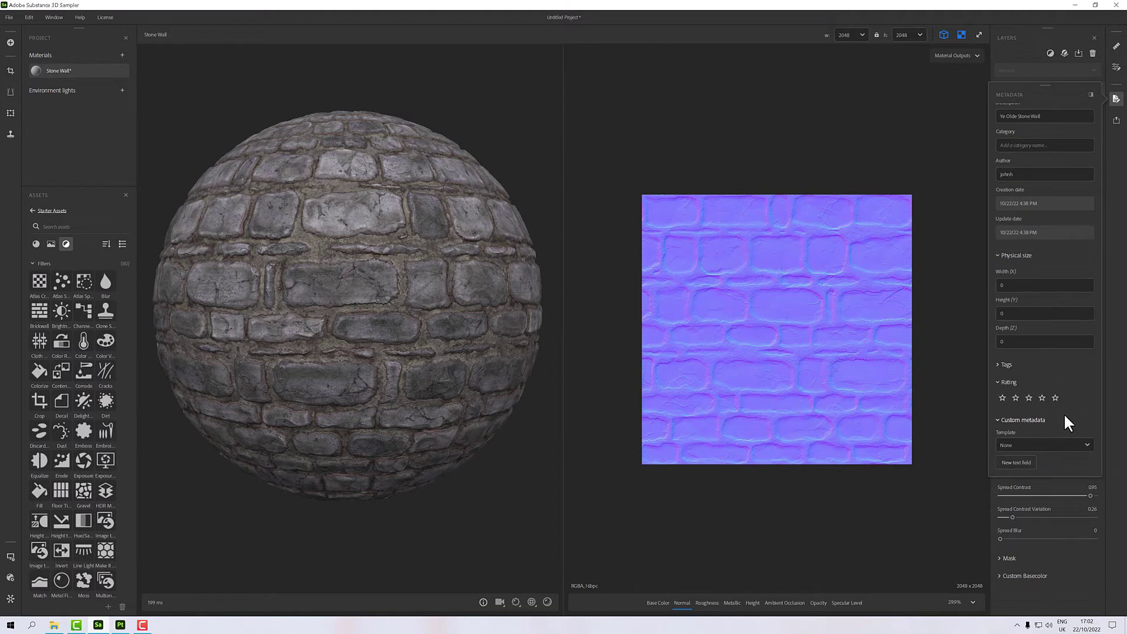
left_click(1065, 446)
left_click(1065, 450)
scroll(1077, 353, "up", 2)
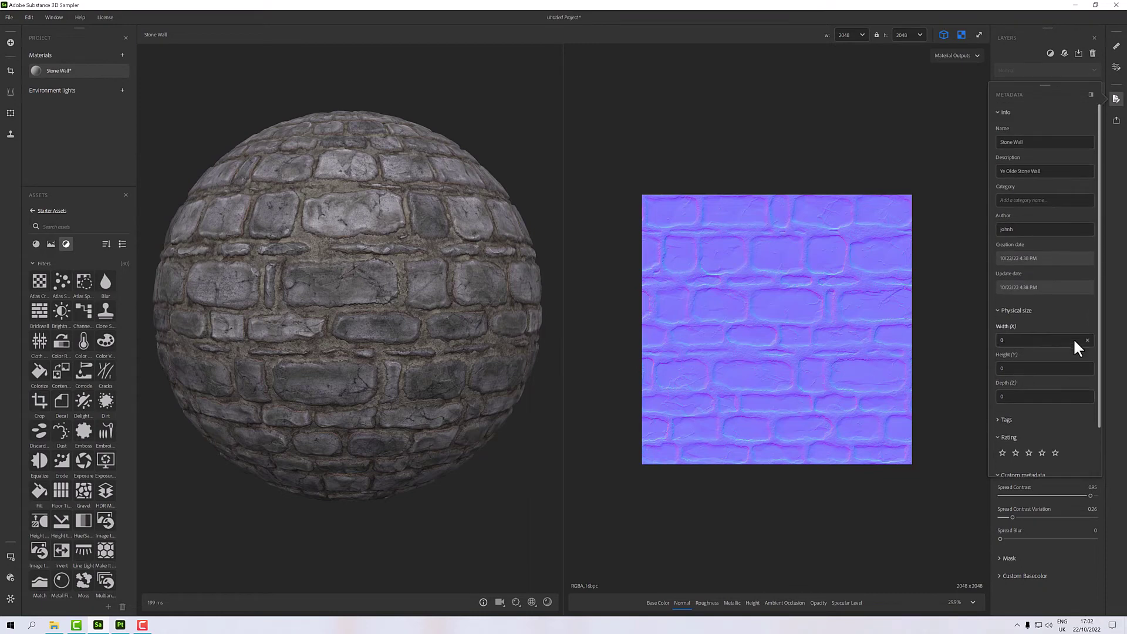
- In Channel settings, switch off Specular Level, Opacity, Physical Size and Metallic
left_click(1115, 100)
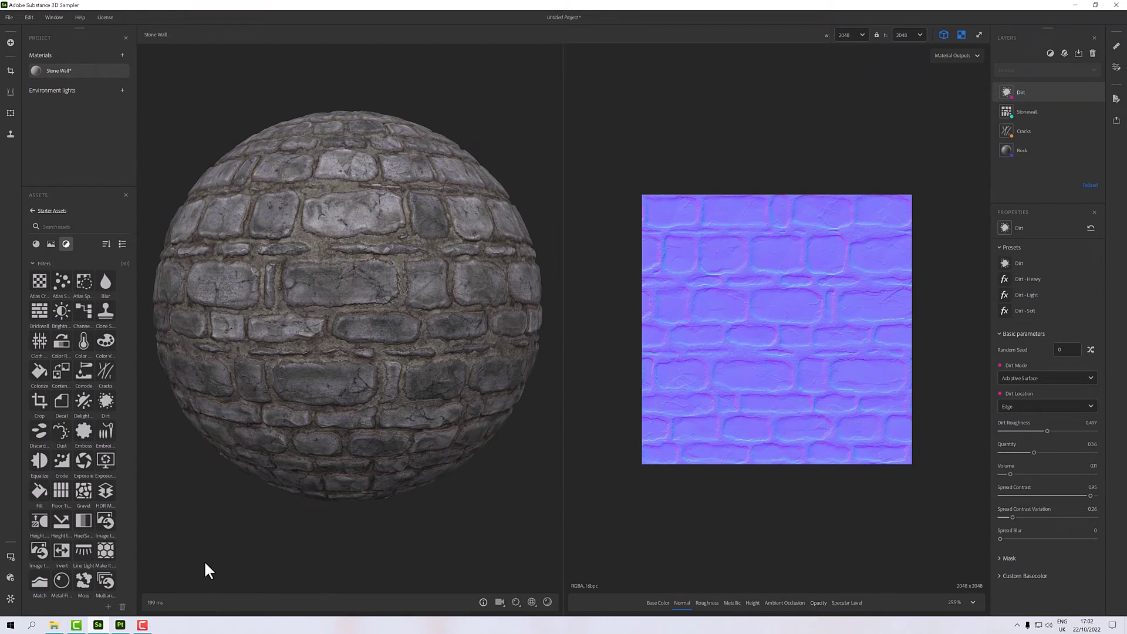
left_click(10, 600)
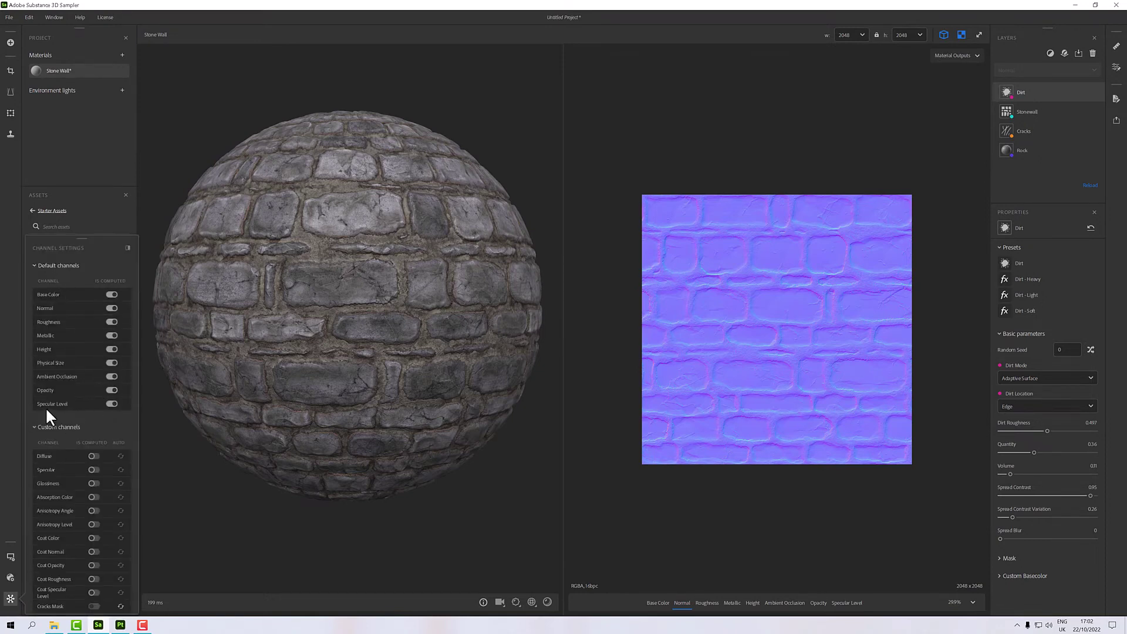
left_click(111, 404)
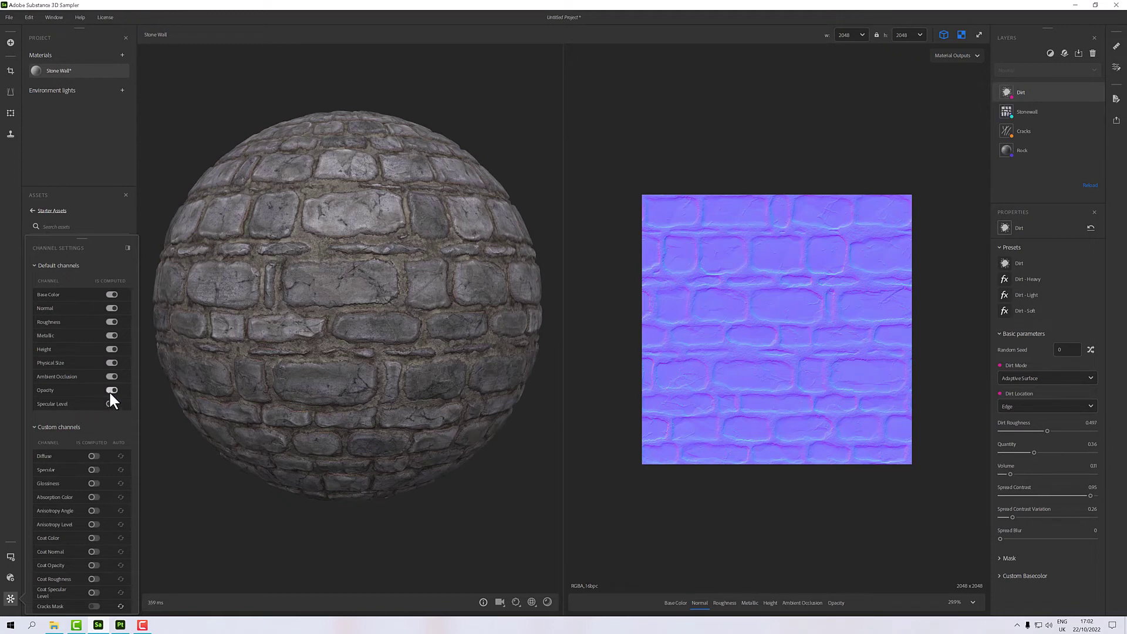
left_click(110, 391)
left_click(111, 377)
left_click(111, 335)
- In the Share panel, preview and cancel Export as…, then send Stone Wall to Painter
left_click(1116, 122)
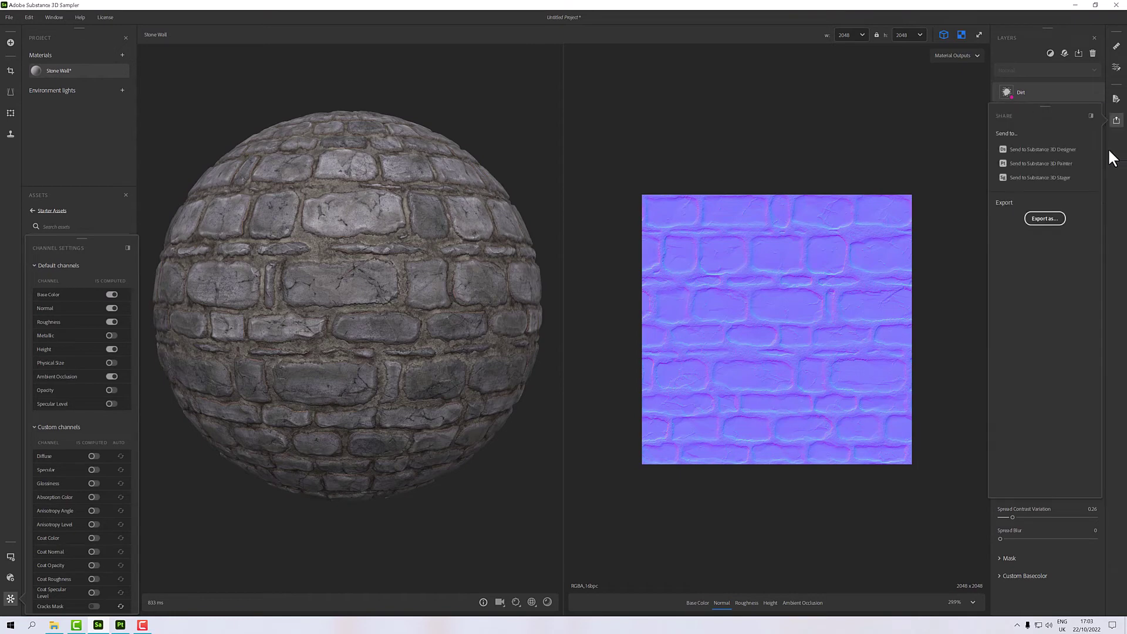
left_click(1043, 219)
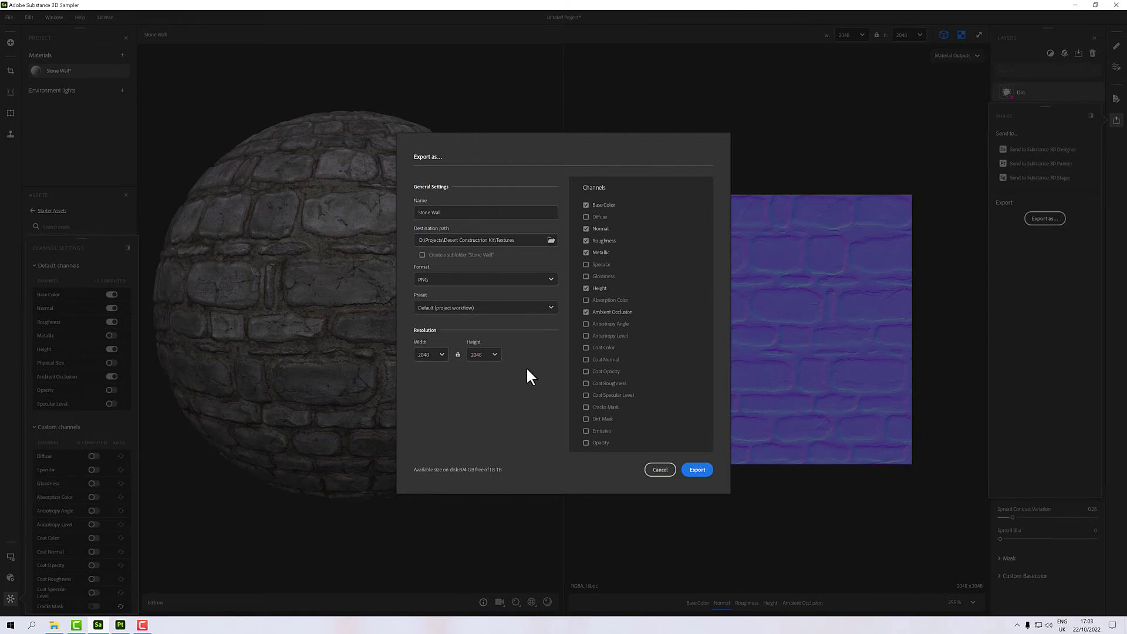
left_click(666, 469)
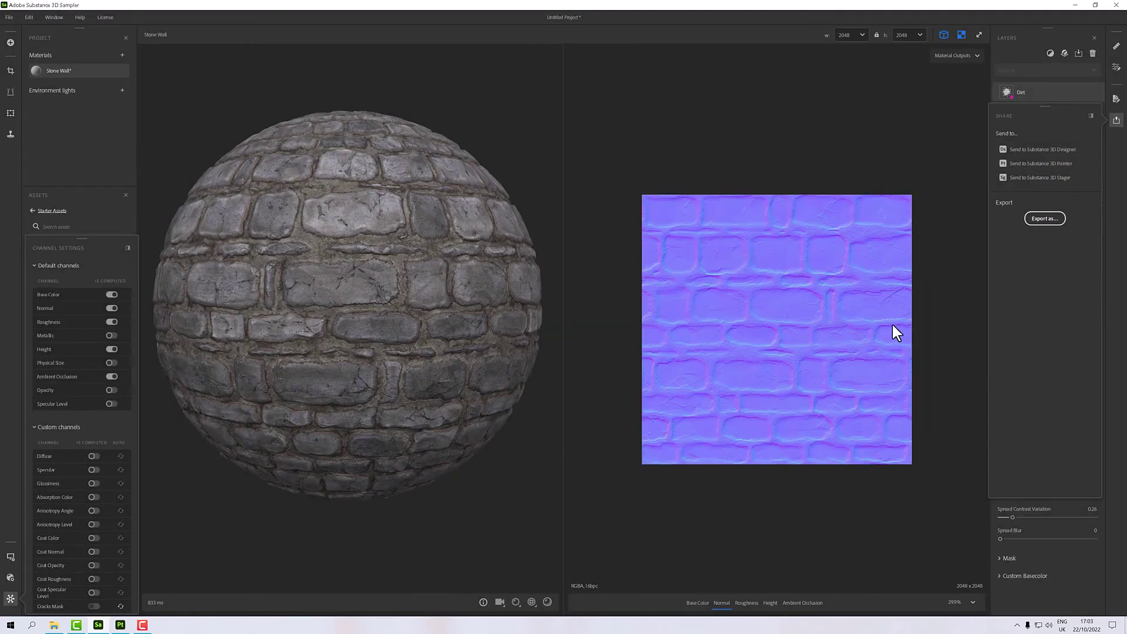
left_click(1024, 164)
- In Substance 3D Painter, drop the Stone Wall material onto the pillars and the Wall_Back texture set
left_click(120, 625)
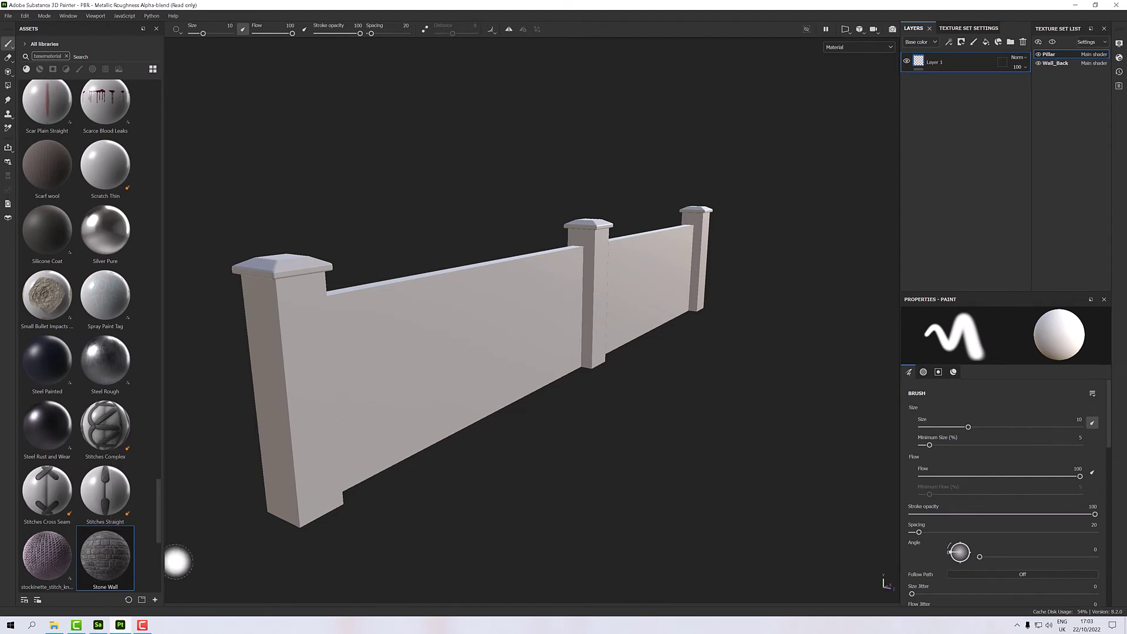
left_click_drag(98, 549, 933, 187)
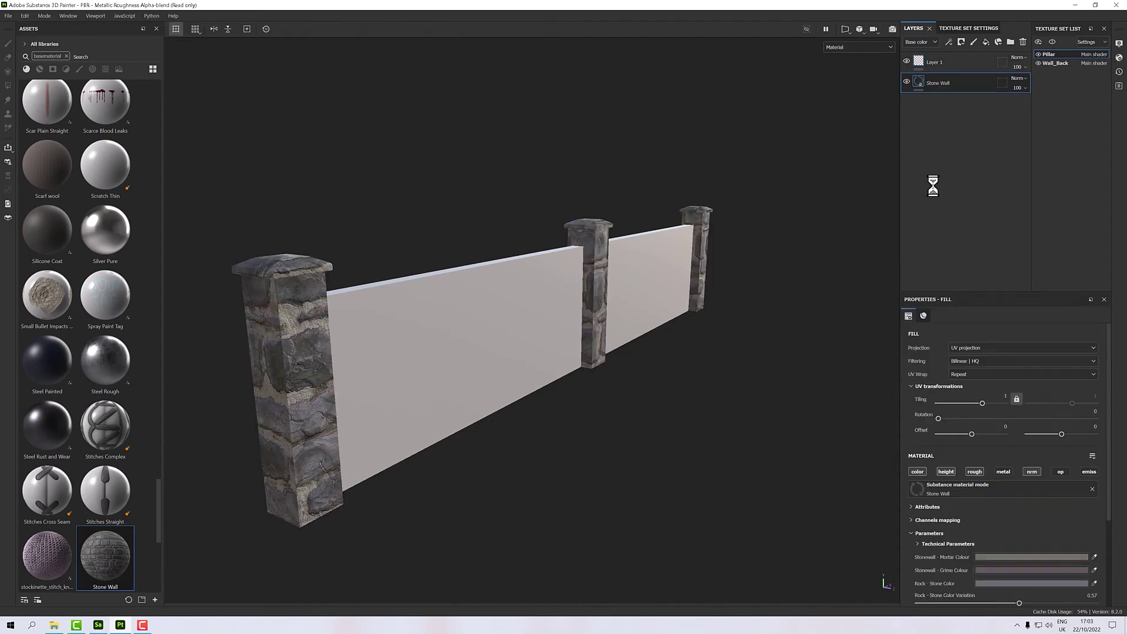
left_click(1063, 62)
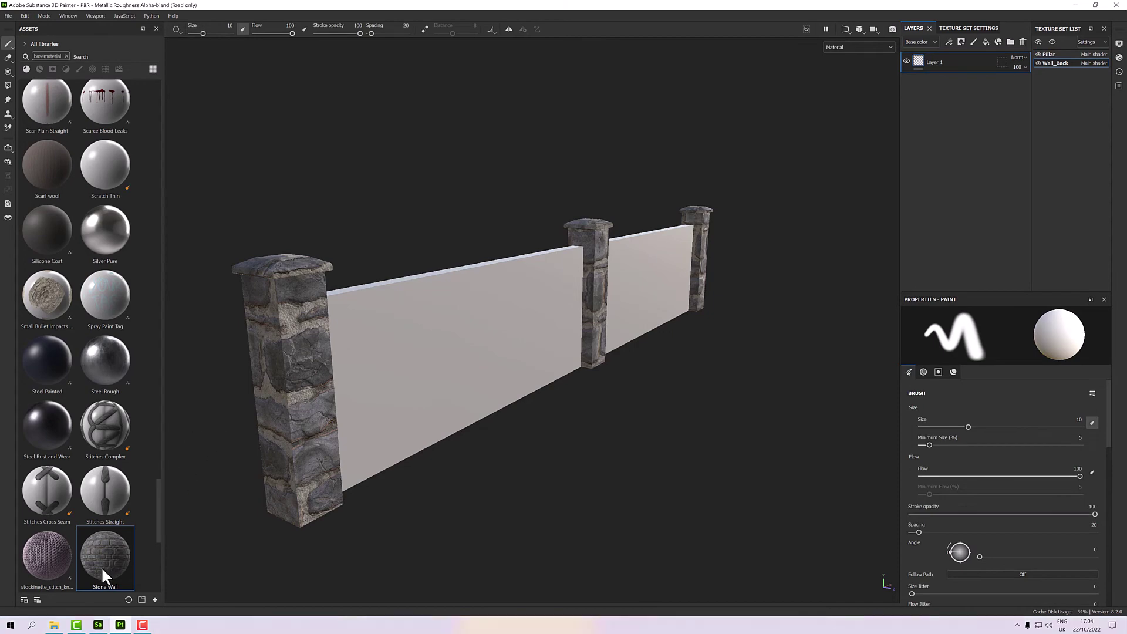
left_click_drag(88, 572, 947, 149)
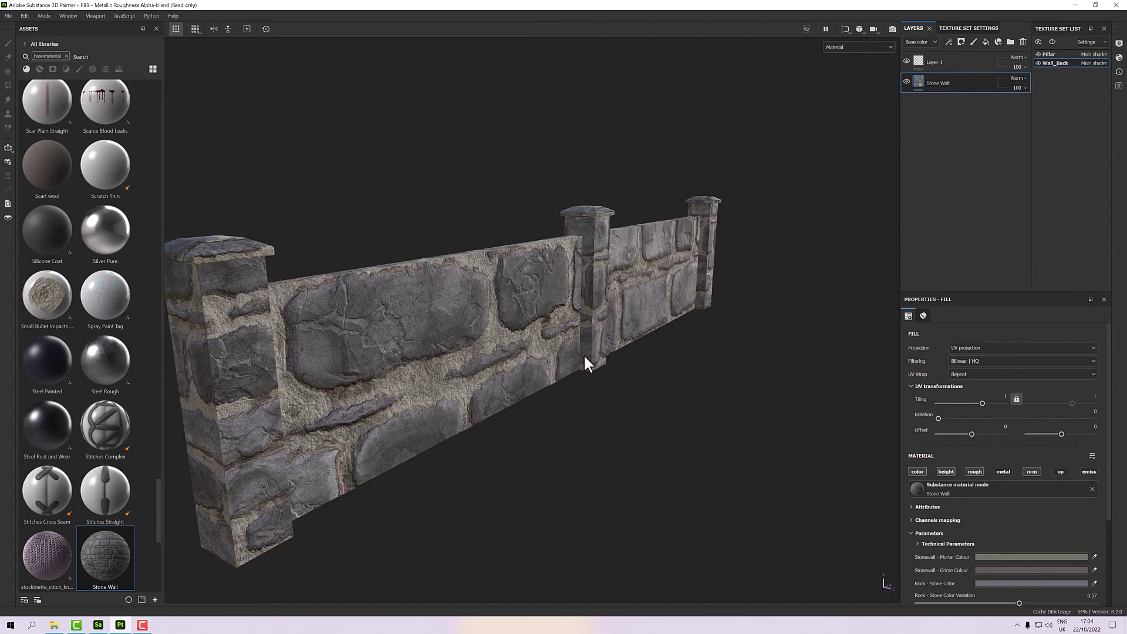
- Set the wall fill's UV Tiling to 4
double_click(1006, 396)
scroll(985, 512, "down", 3)
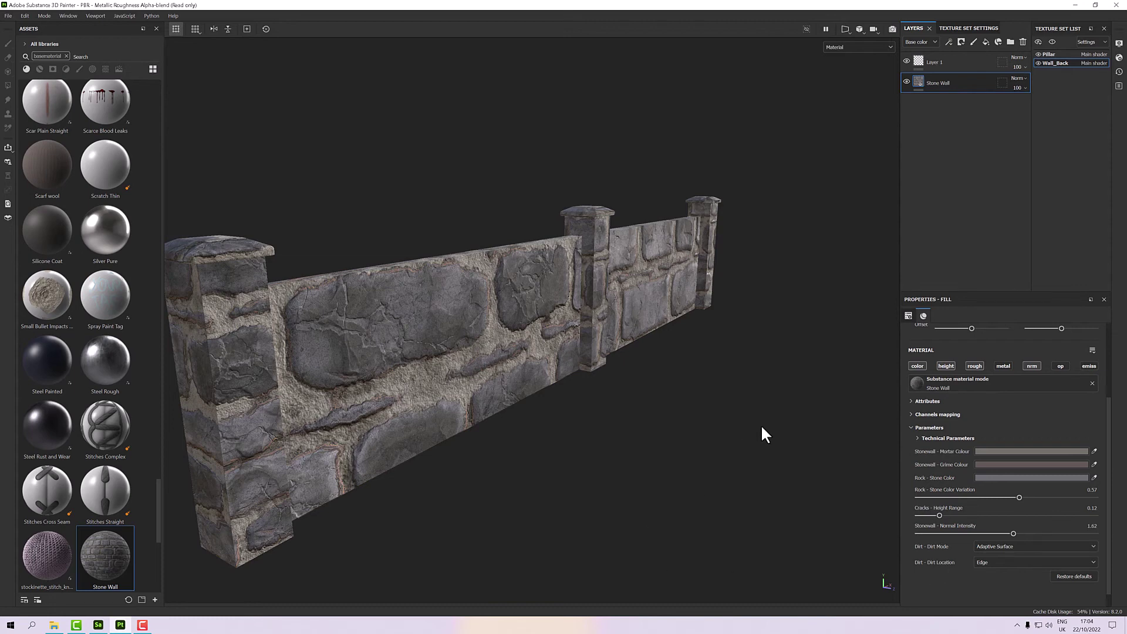
scroll(964, 409, "up", 2)
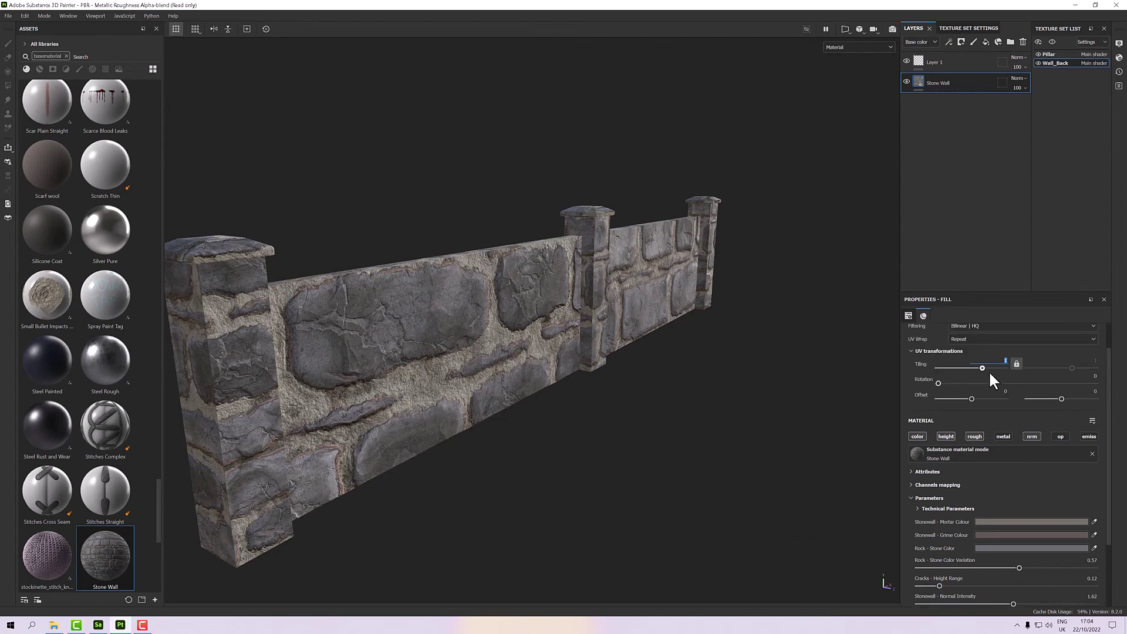
type("4")
key("Return")
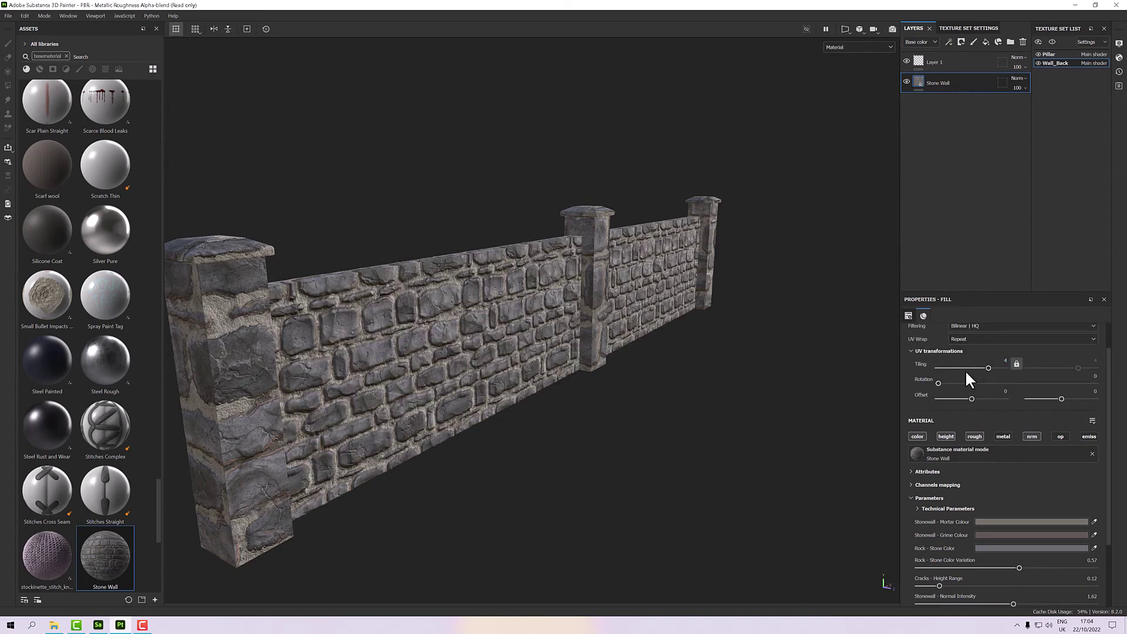
- Set the Pillar texture set's Stone Wall fill tiling to 4
left_click(502, 359)
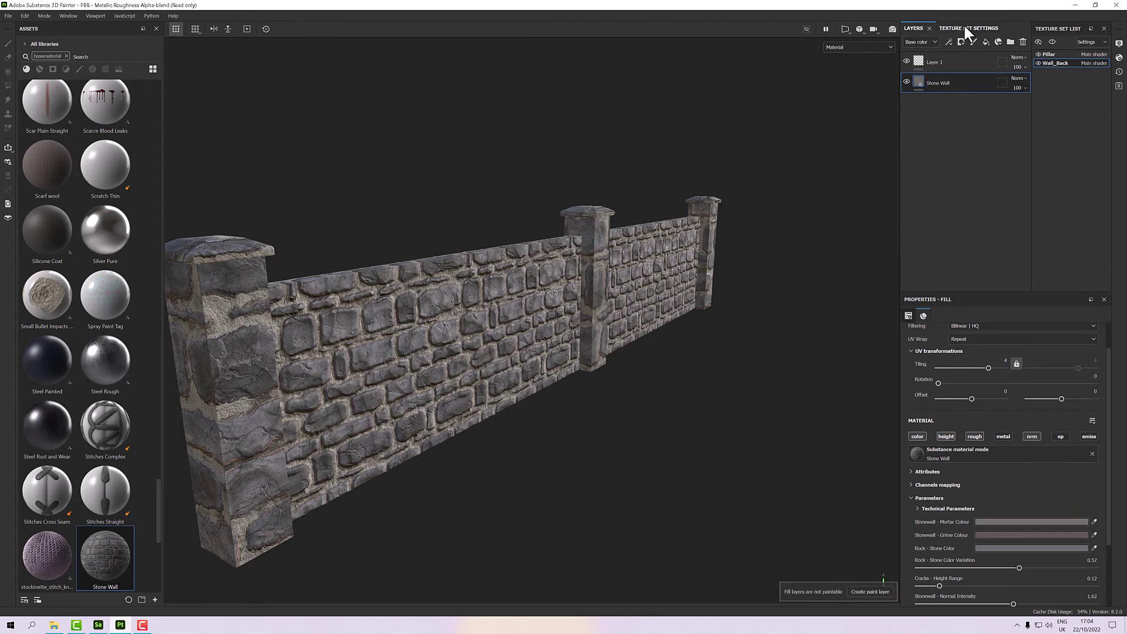
left_click(1063, 54)
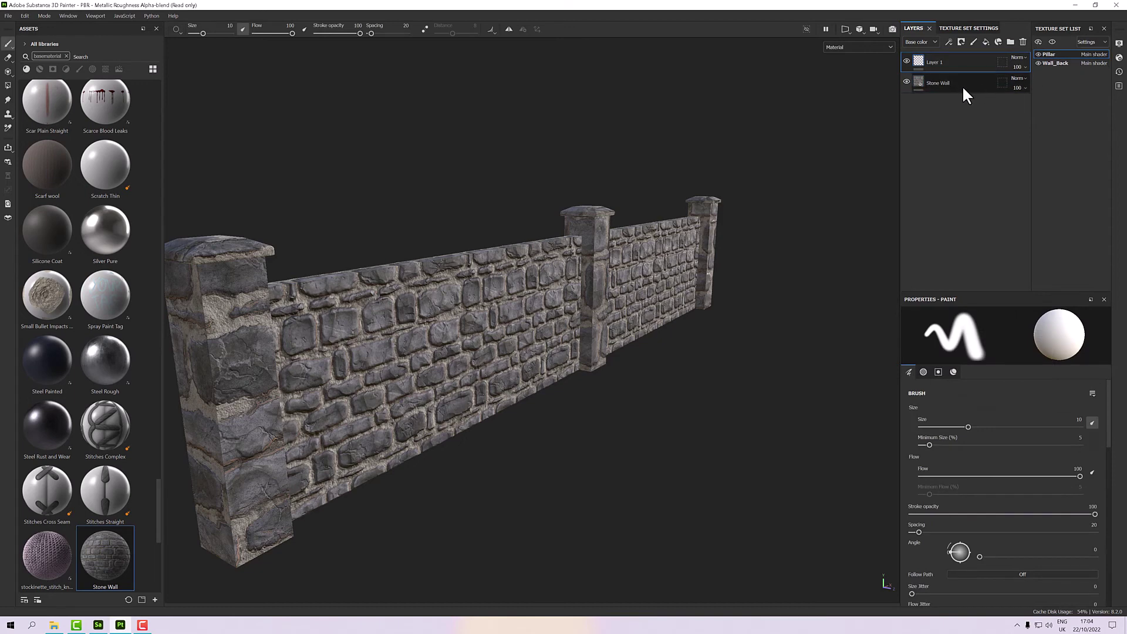
left_click(963, 87)
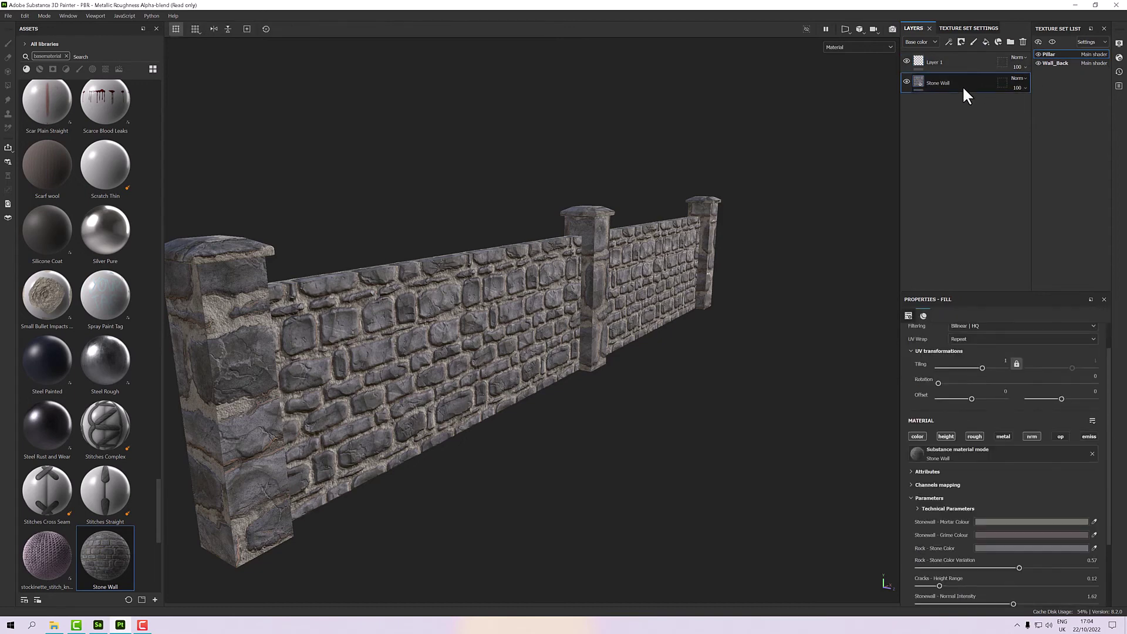
left_click(1005, 360)
type("4")
key("Return")
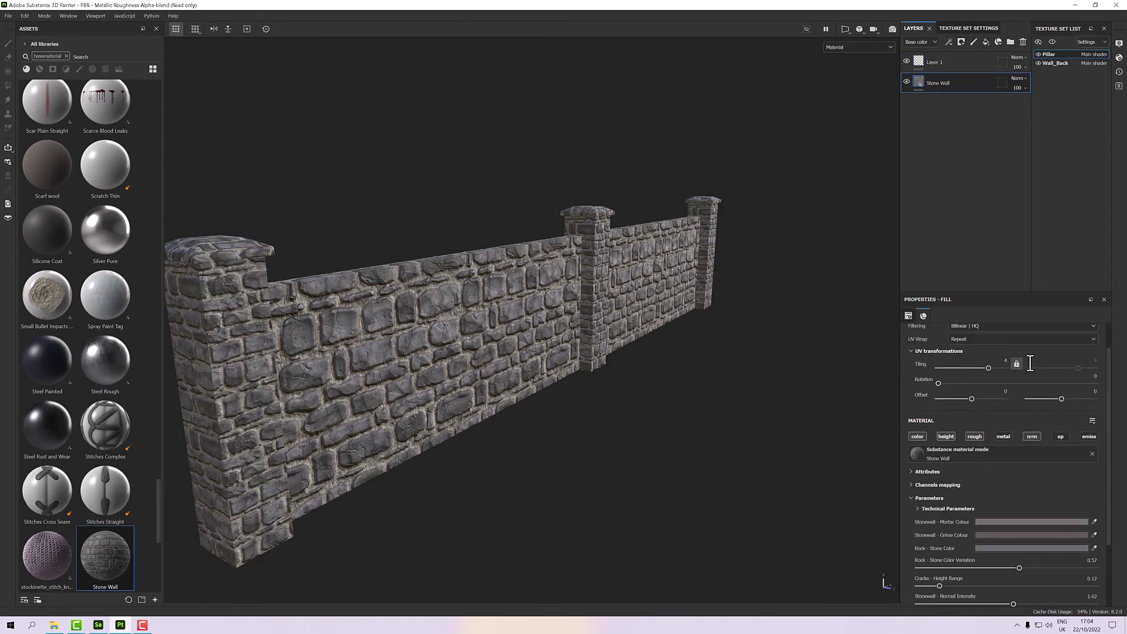
- Reframe the view on the wall and darken the Rock - Stone Color
key("f")
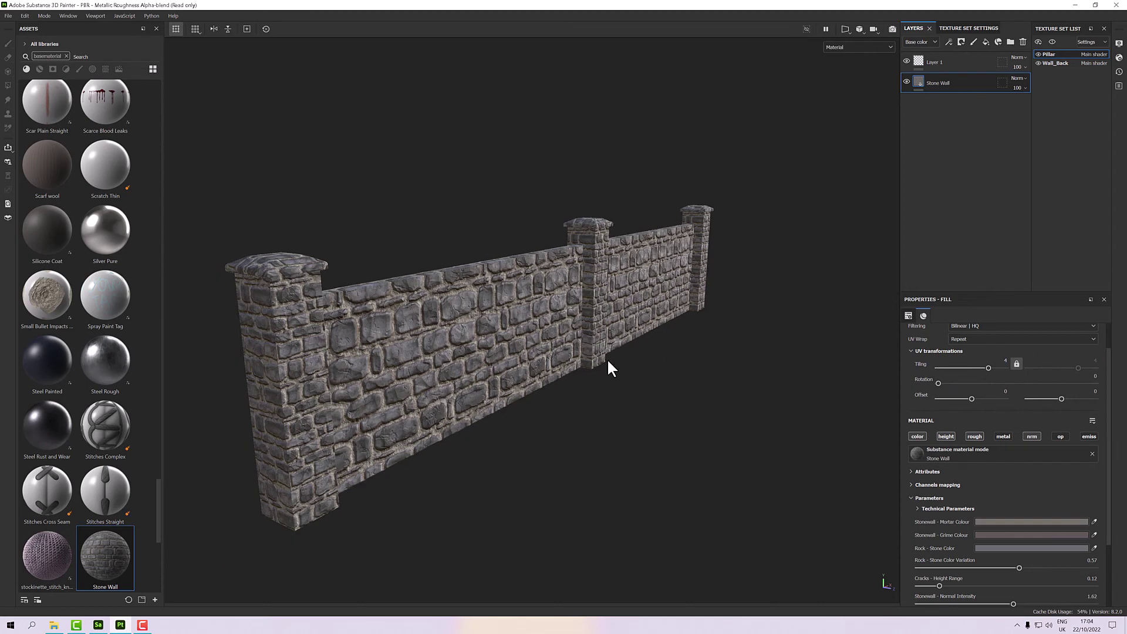
left_click_drag(607, 358, 825, 488, "alt")
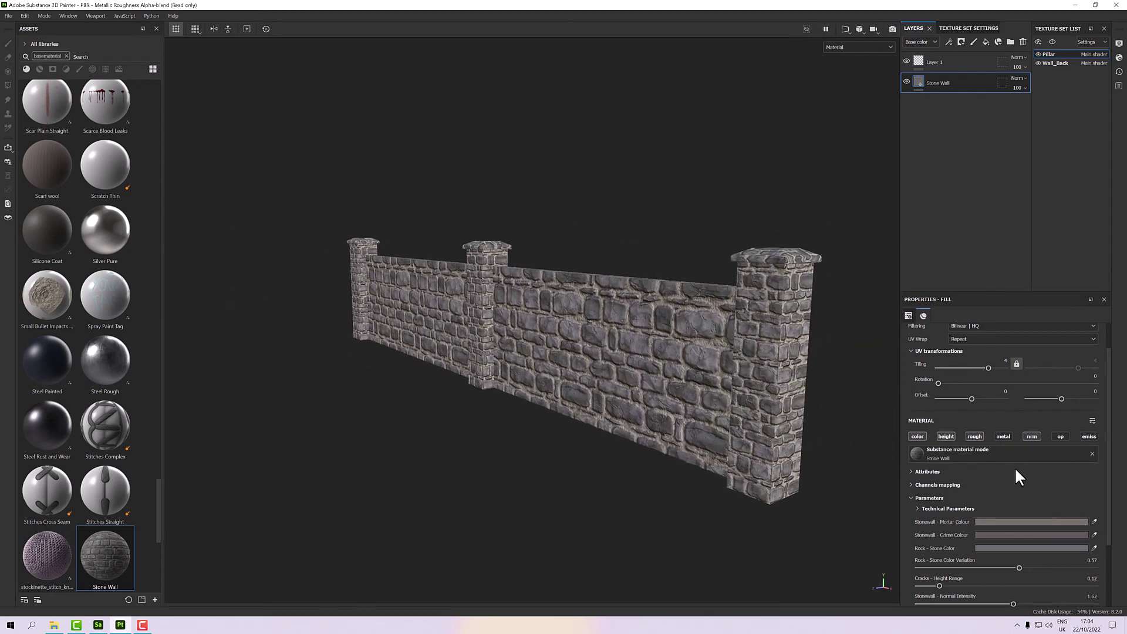
scroll(1010, 467, "down", 1)
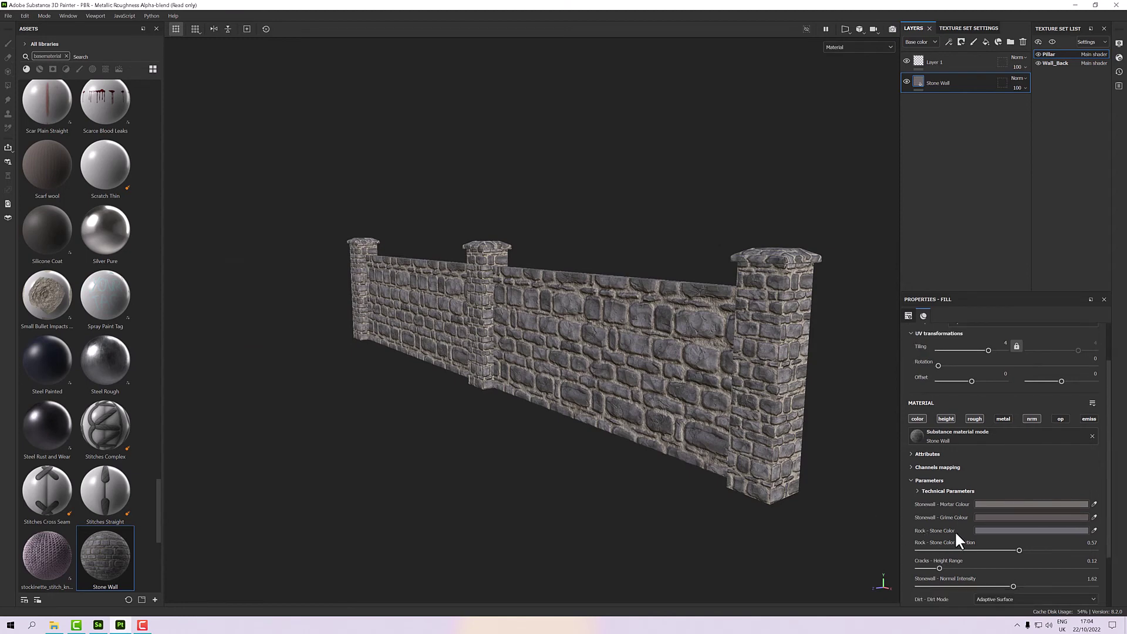
left_click(986, 529)
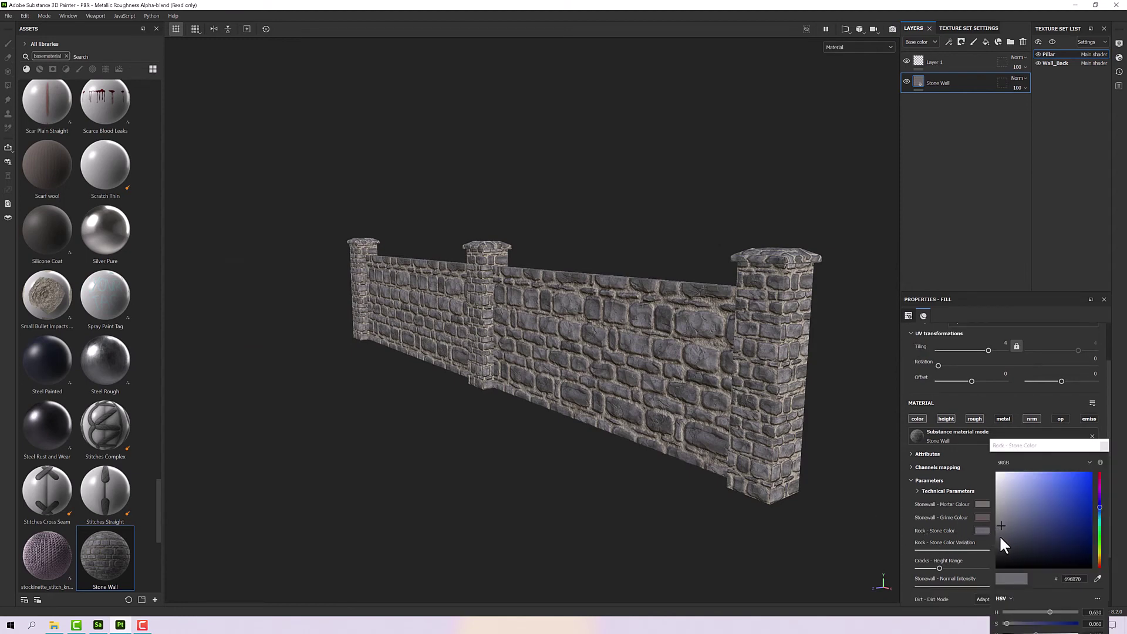
left_click_drag(1001, 537, 1002, 536)
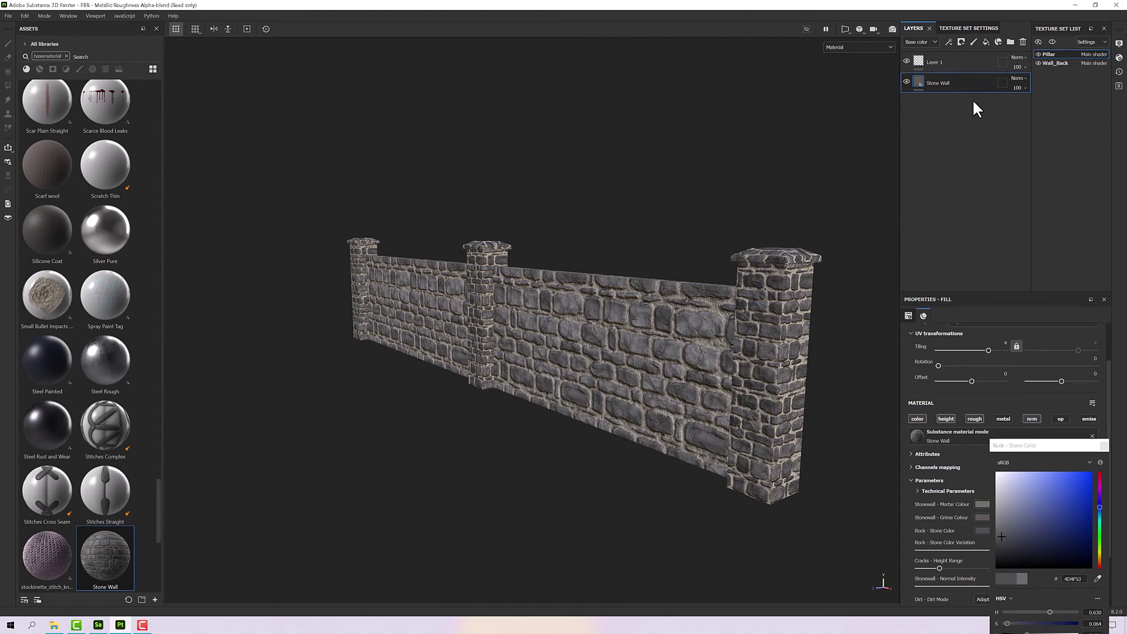
- Delete the Pillar Stone Wall layer and instantiate Wall_Back's Stone Wall fill onto Pillar
left_click(1021, 42)
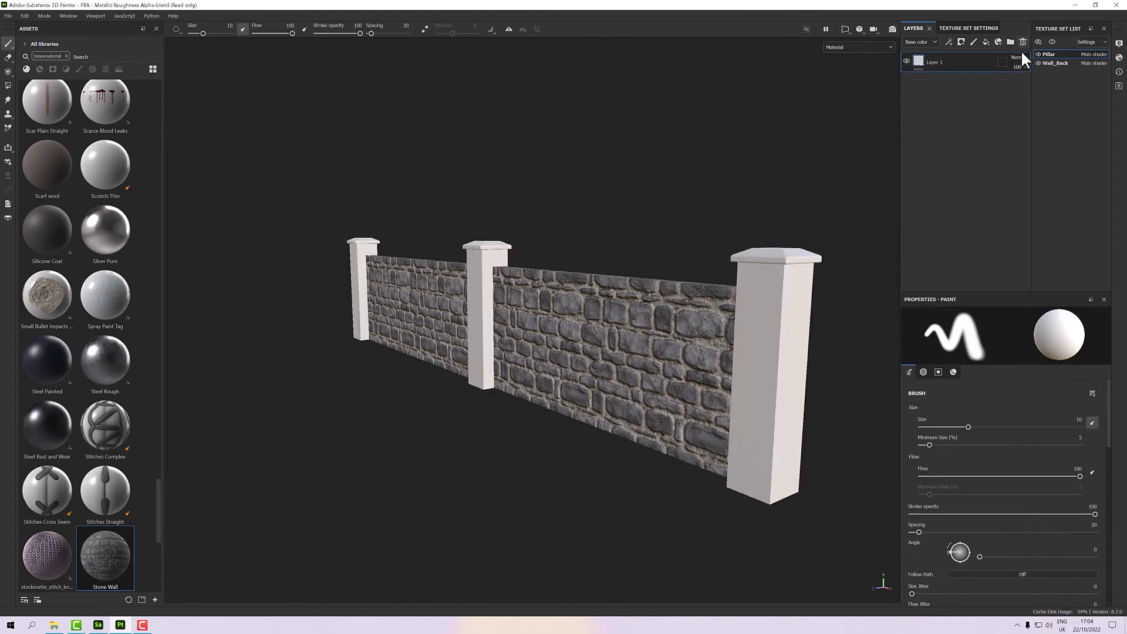
left_click(1065, 64)
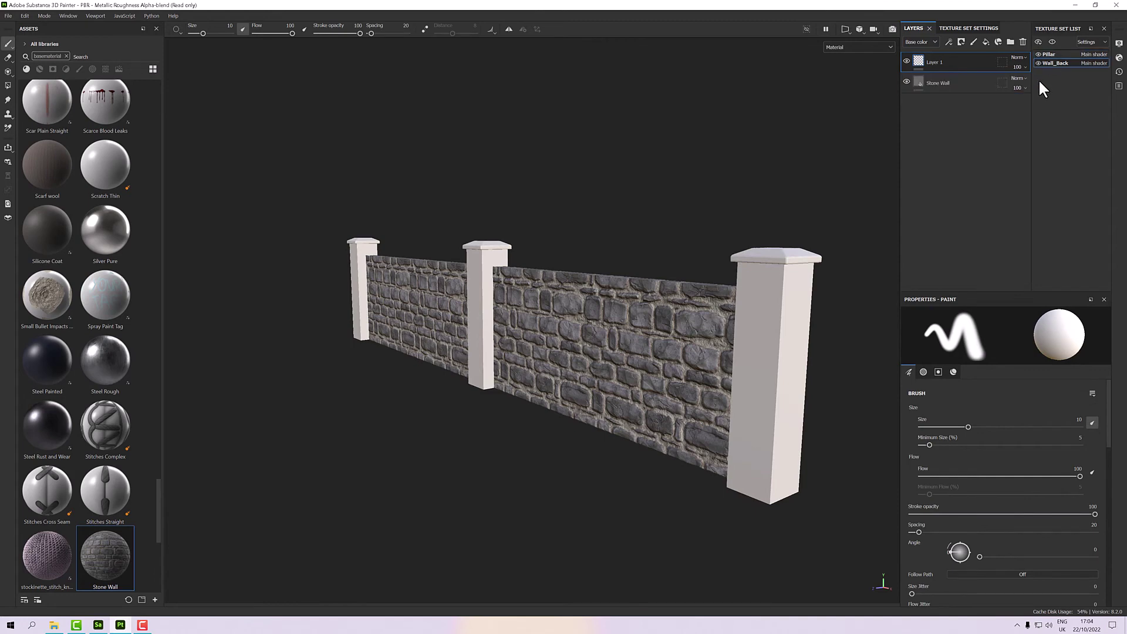
right_click(946, 85)
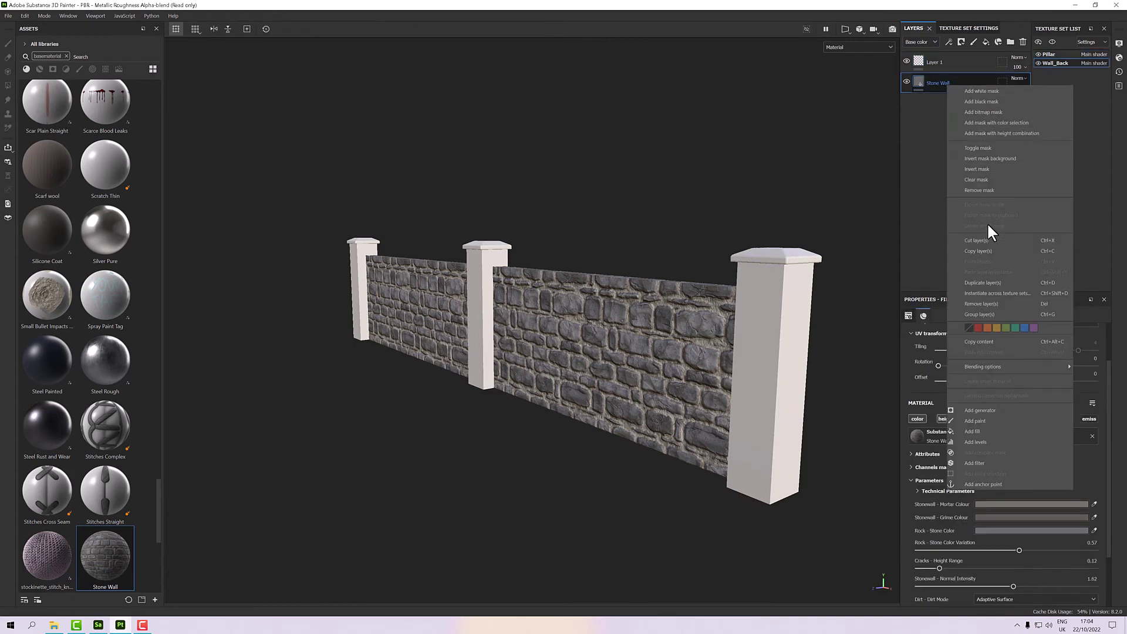
left_click(990, 293)
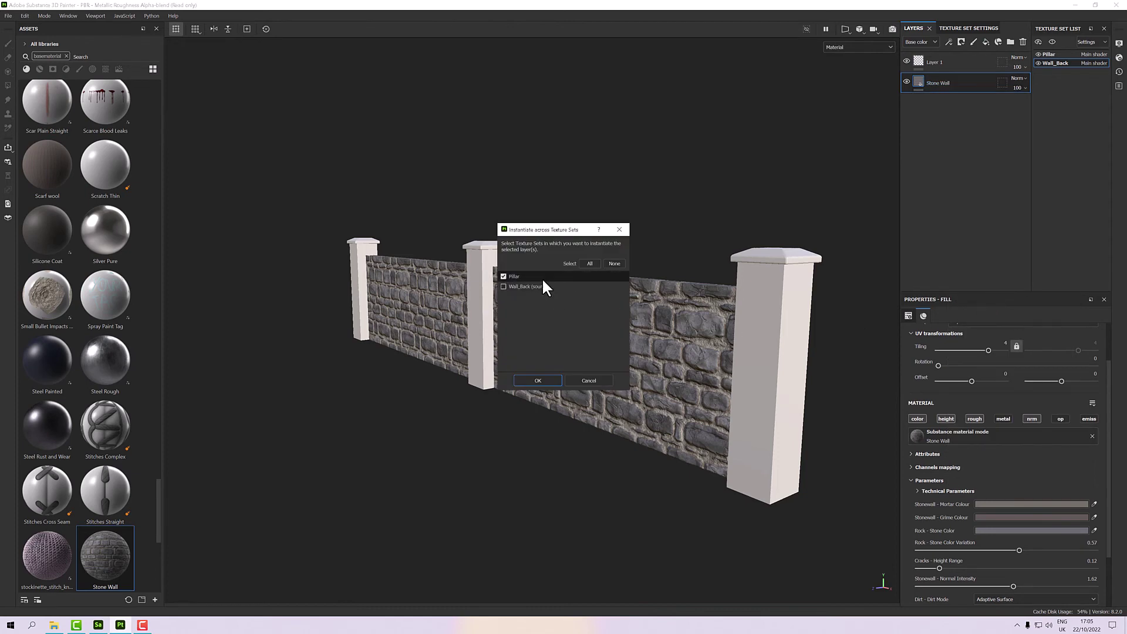
left_click(536, 380)
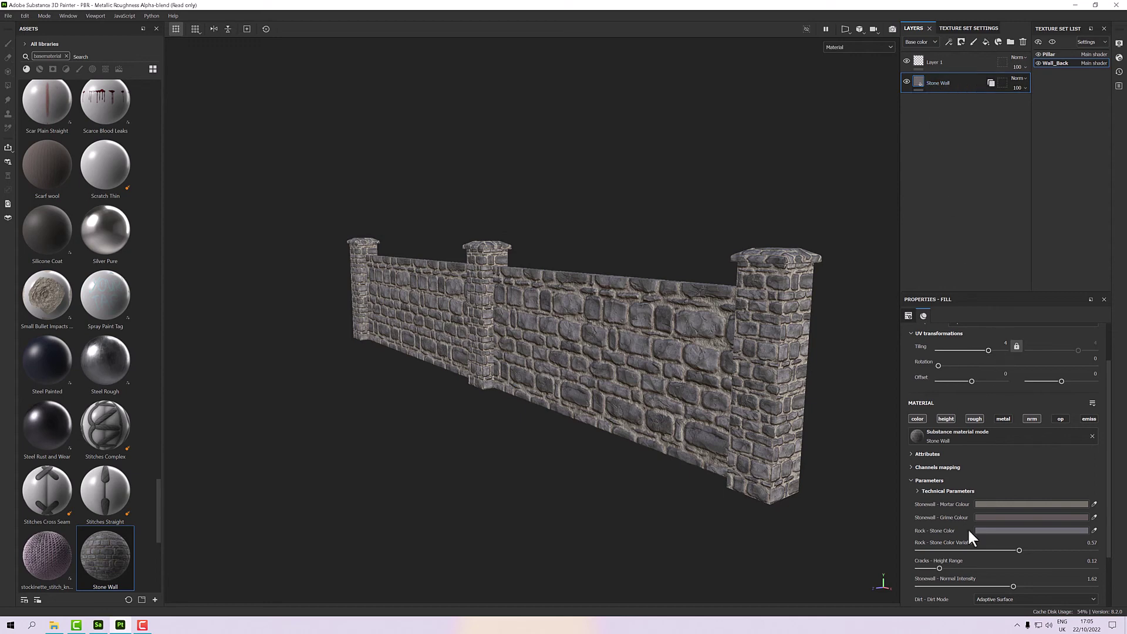
- Darken the Rock - Stone Color and the Stonewall - Mortar Colour
left_click(991, 527)
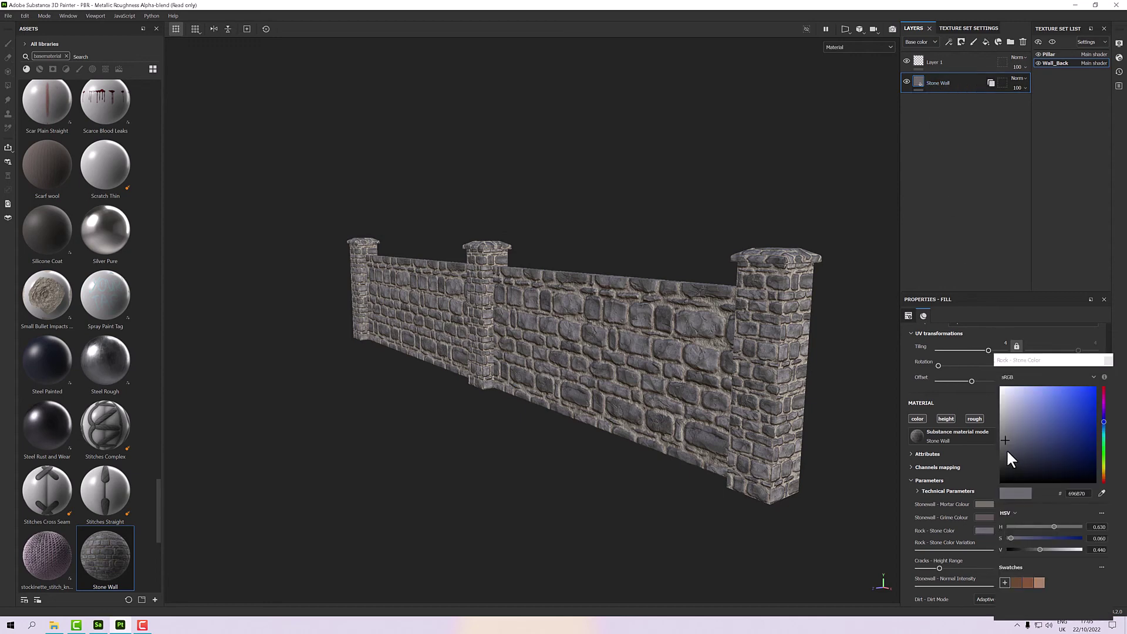
left_click(1002, 453)
left_click(1002, 427)
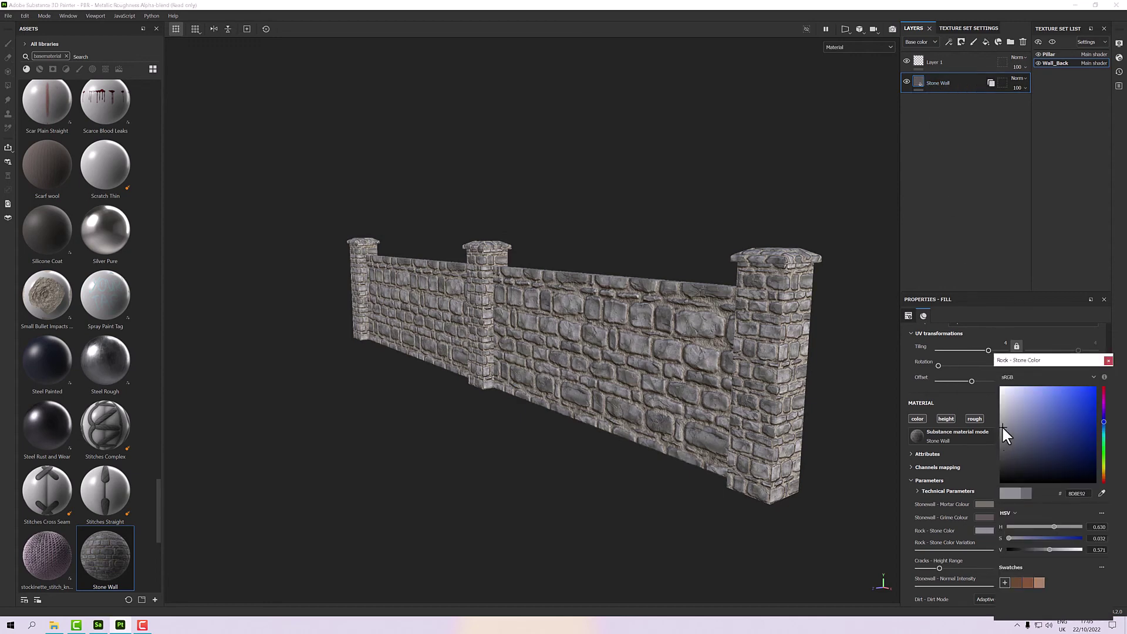
left_click_drag(1002, 426, 1007, 455)
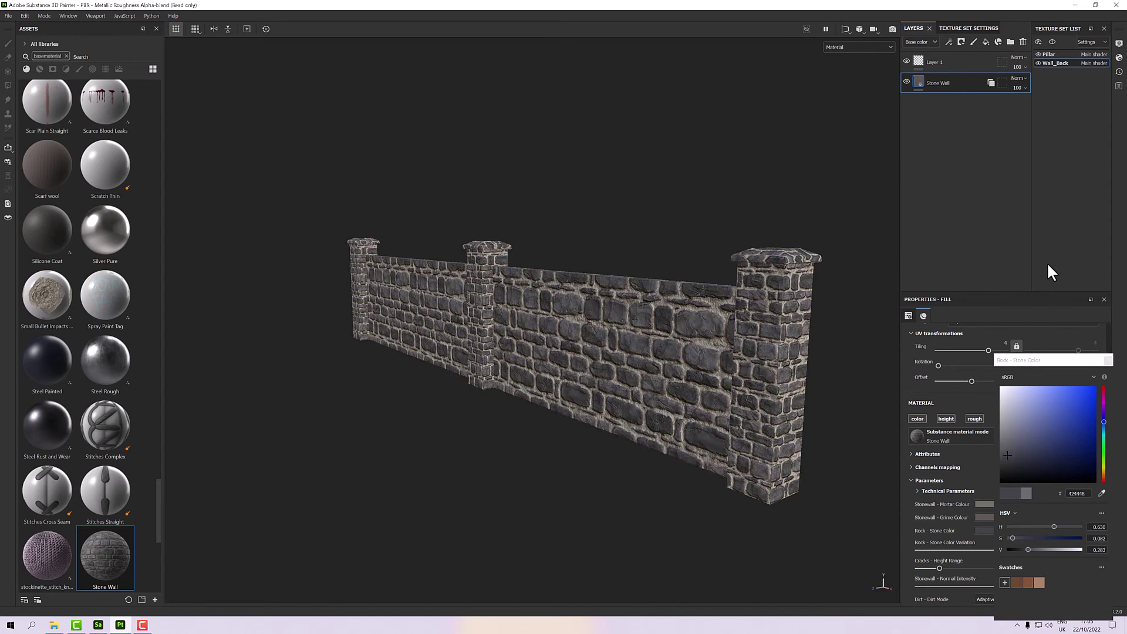
left_click(1108, 360)
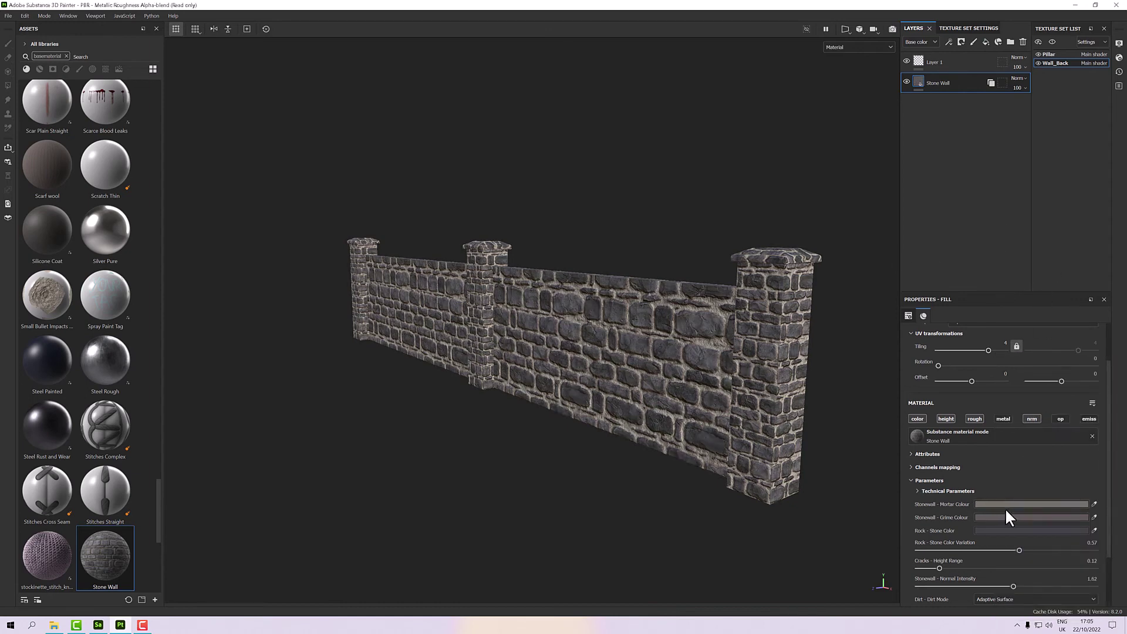
left_click(1006, 504)
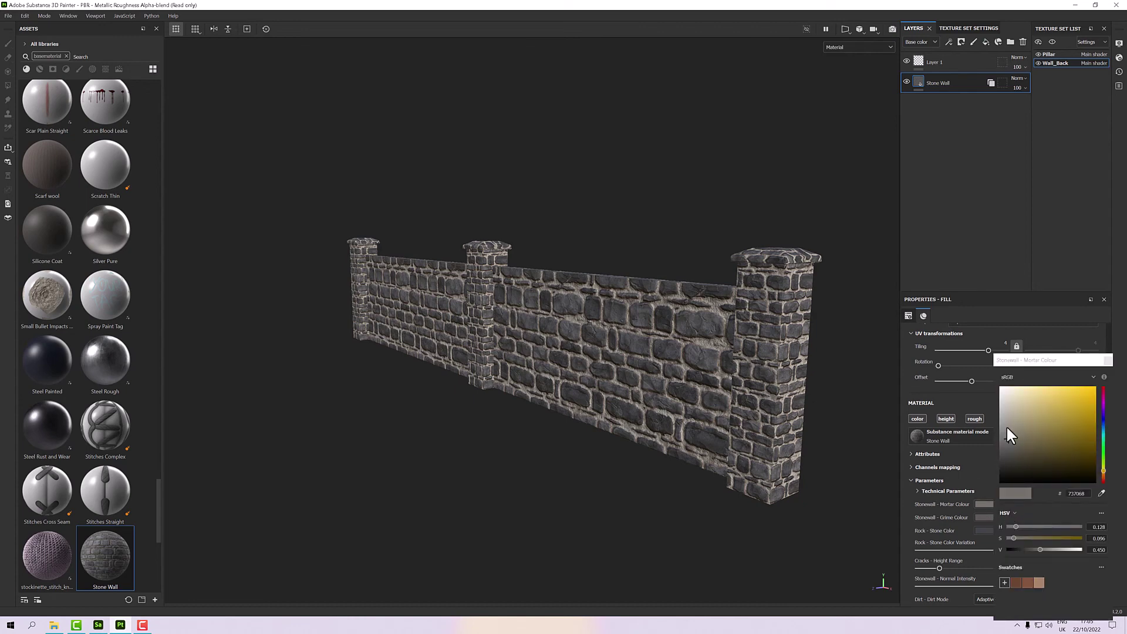
left_click_drag(1006, 425, 1007, 451)
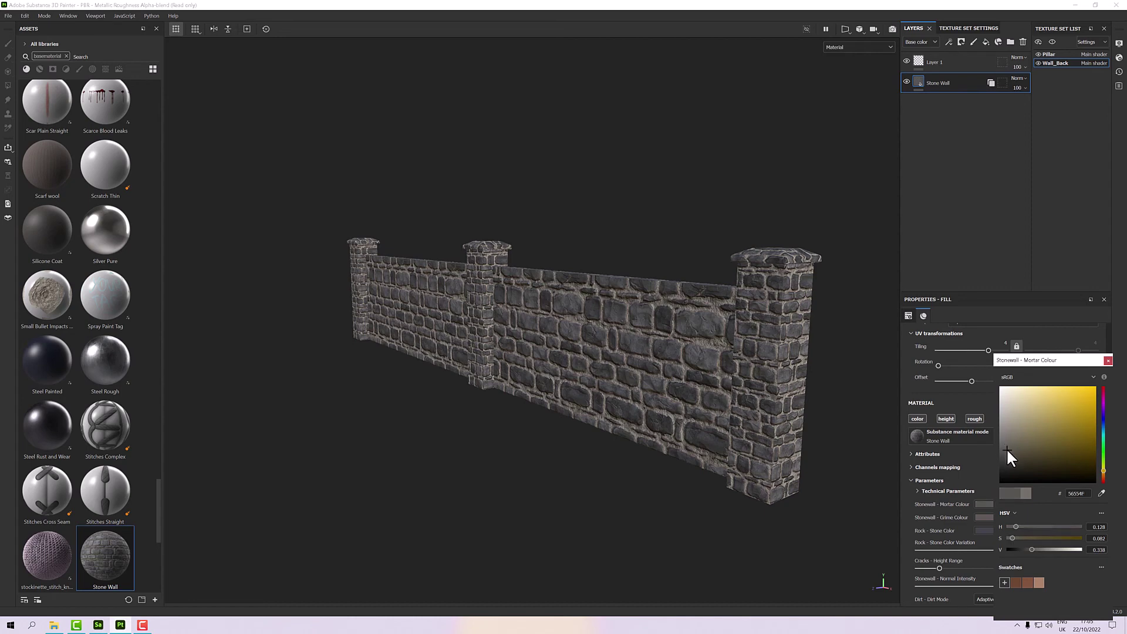
- Make Stonewall - Grime Colour a dark saturated green and zoom in on the wall
left_click(995, 517)
left_click(1070, 434)
left_click_drag(1053, 453, 1035, 480)
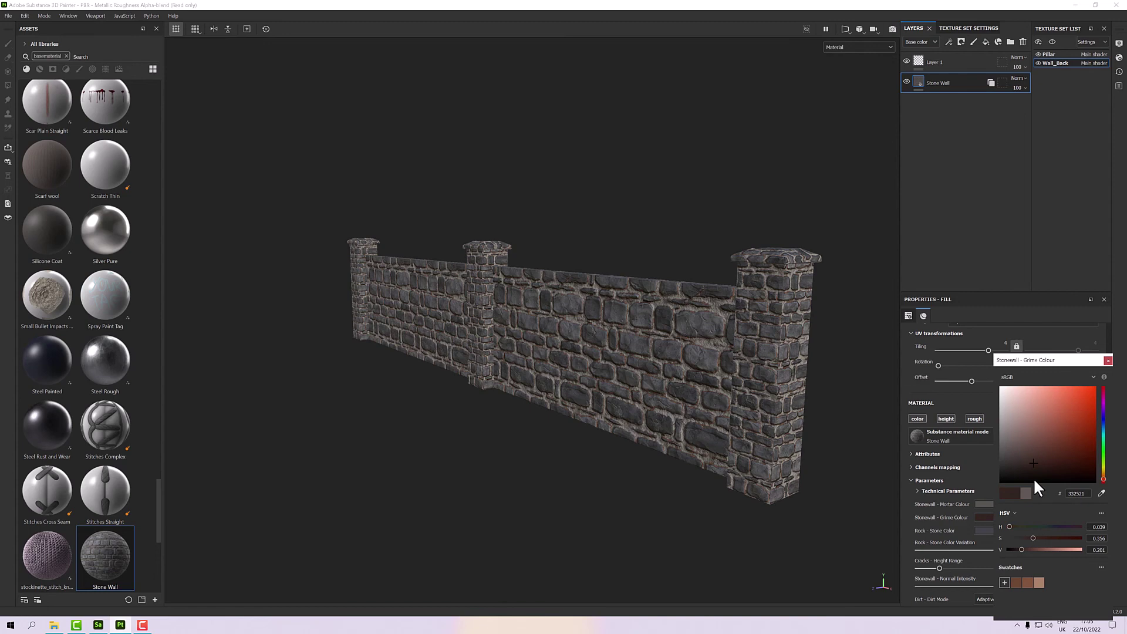
left_click(1103, 451)
left_click(1065, 465)
scroll(725, 392, "up", 2)
left_click_drag(726, 392, 685, 348, "alt")
- Max out Rock - Stone Color Variation and raise Cracks - Height Range to 0.129676 on the Stone Wall fill
left_click(1107, 360)
scroll(1036, 505, "down", 2)
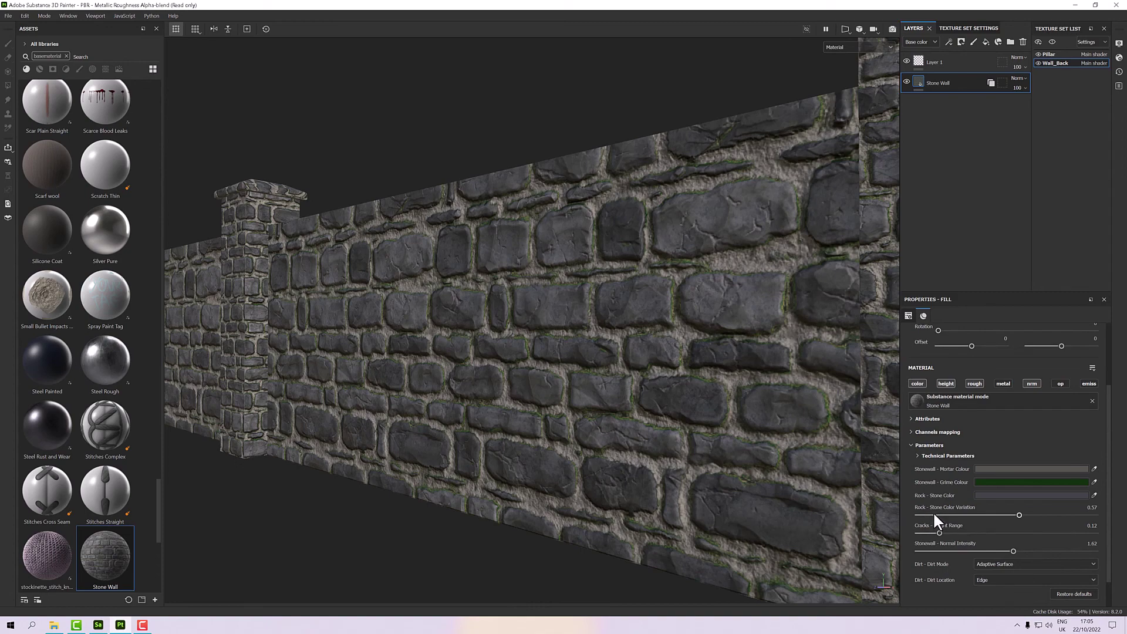
left_click_drag(1019, 513, 1119, 532)
mouse_move(939, 533)
left_mouse_down()
mouse_move(1004, 534)
mouse_move(940, 538)
left_mouse_up()
scroll(570, 411, "up", 3)
scroll(570, 411, "down", 5)
left_click_drag(581, 405, 567, 367, "alt")
scroll(567, 366, "up", 2)
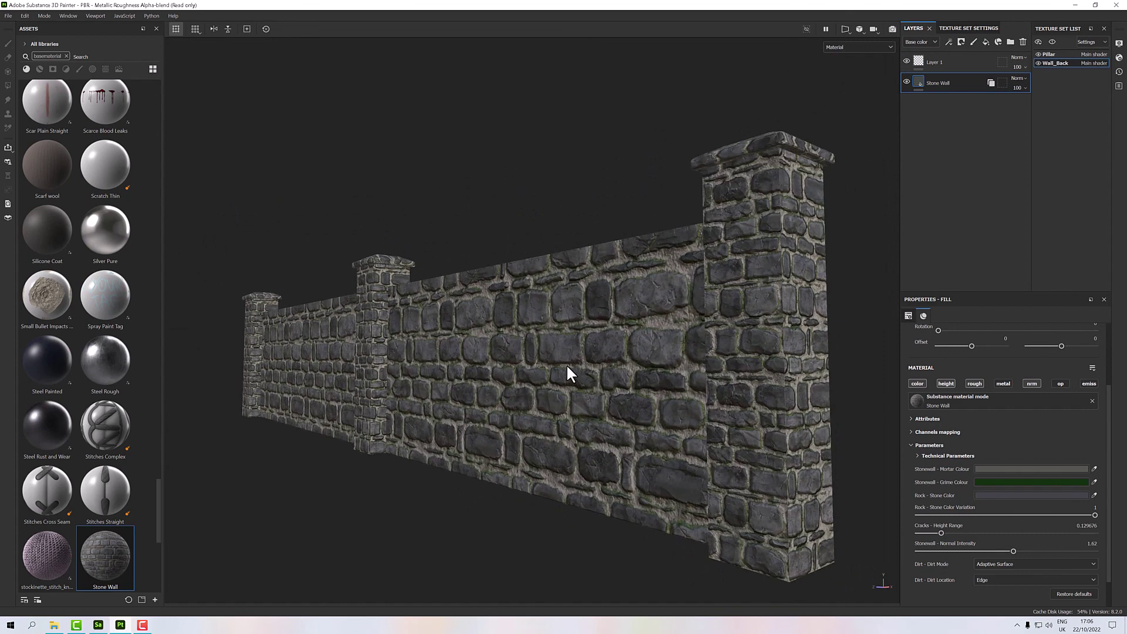